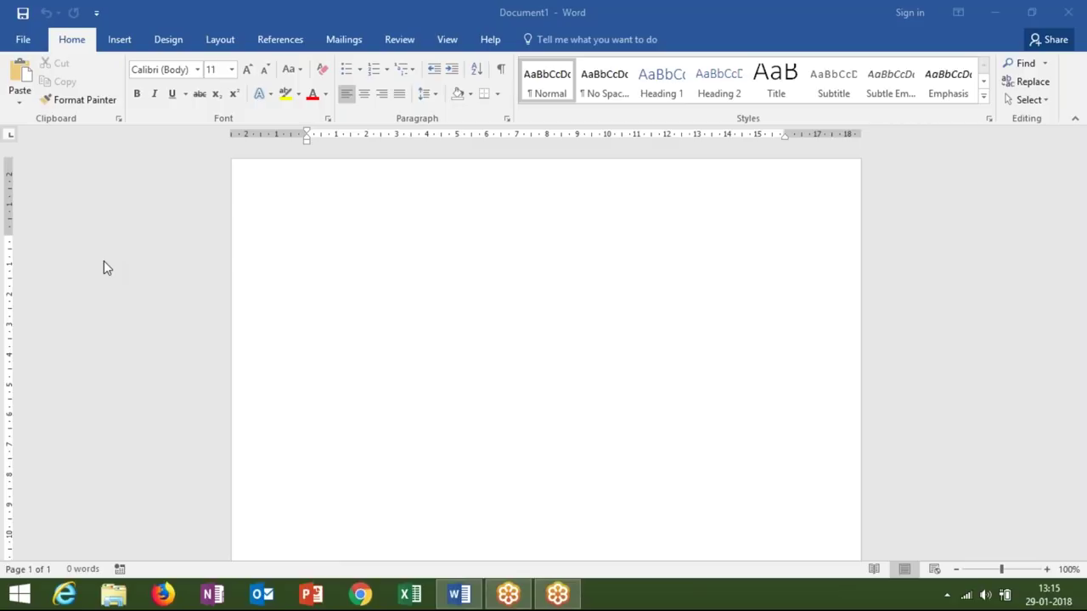
Generate five sample paragraphs with =rand() and select the body text
left_click(318, 241)
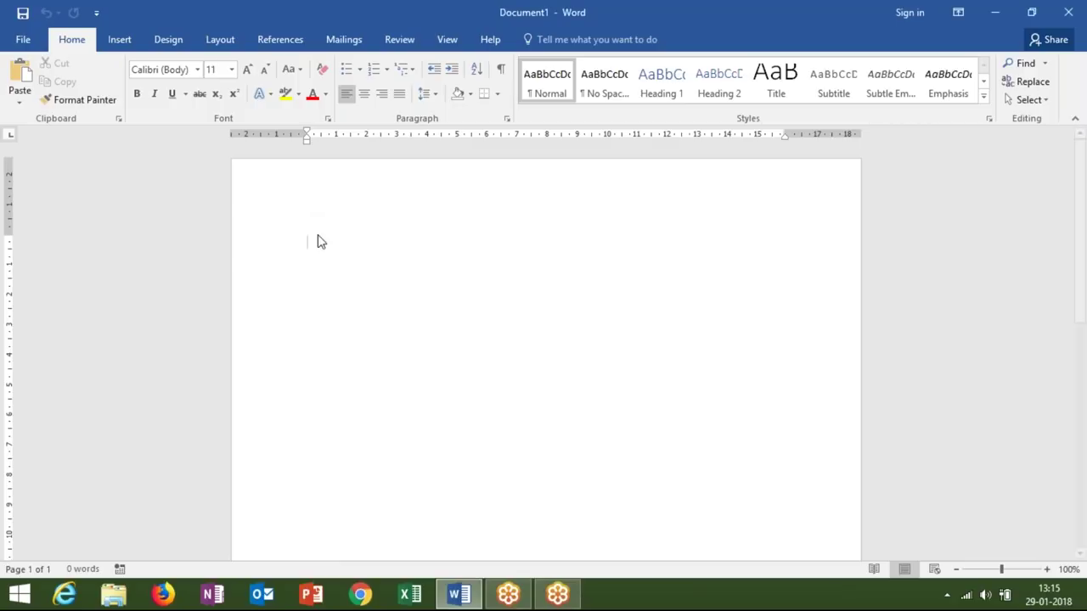
type("=ra")
type("nd()")
key("Return")
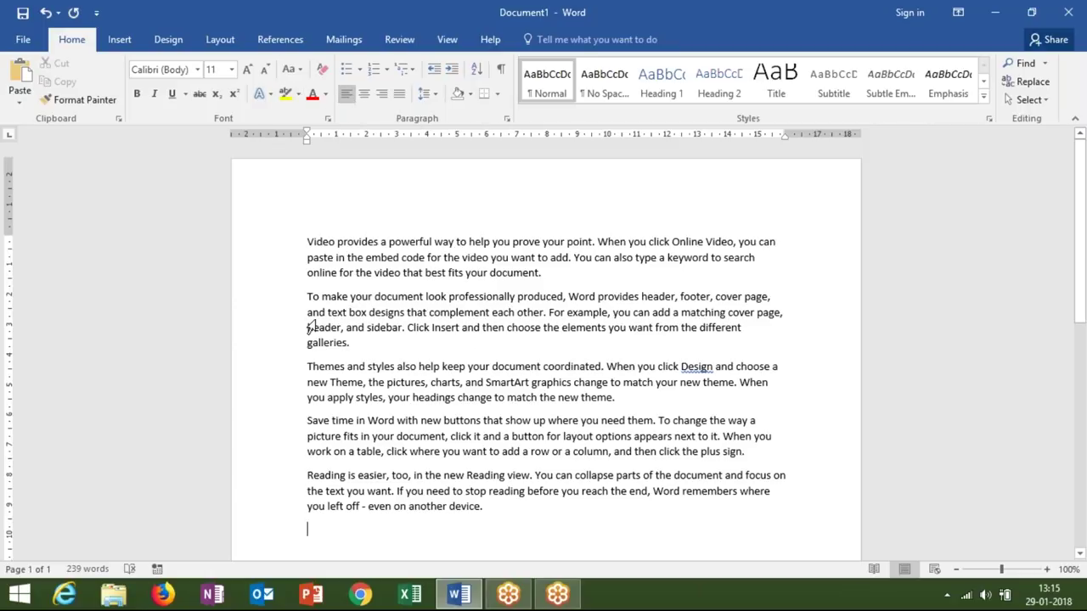
scroll(516, 365, "down", 3)
scroll(516, 365, "up", 3)
mouse_move(307, 528)
left_mouse_down()
mouse_move(347, 313)
mouse_move(306, 238)
left_mouse_up()
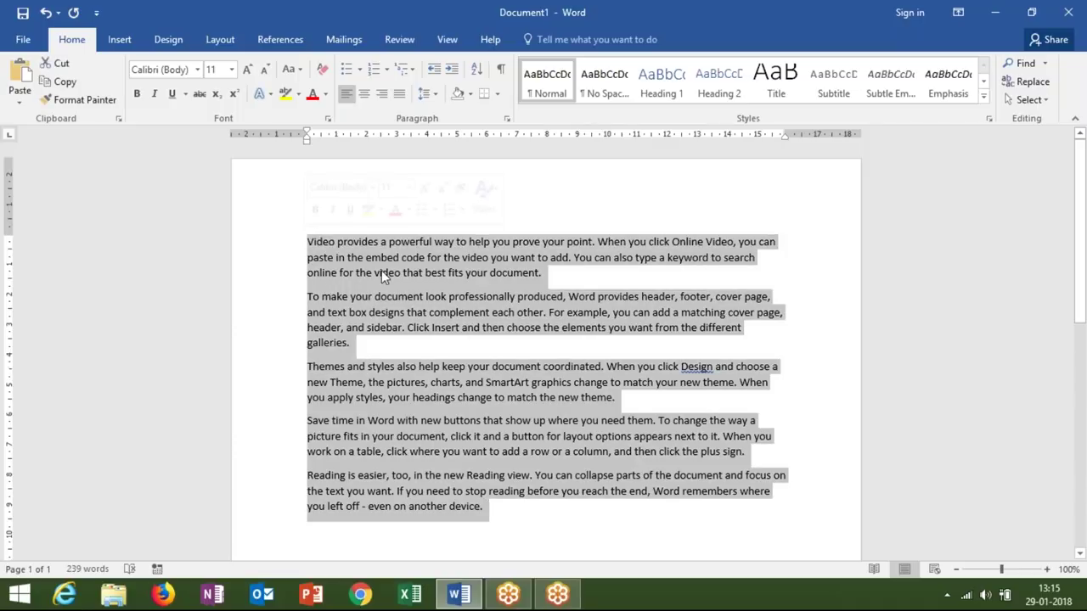
Try centring the sample paragraphs, then return them to left alignment
left_click(365, 95)
key("ctrl+l")
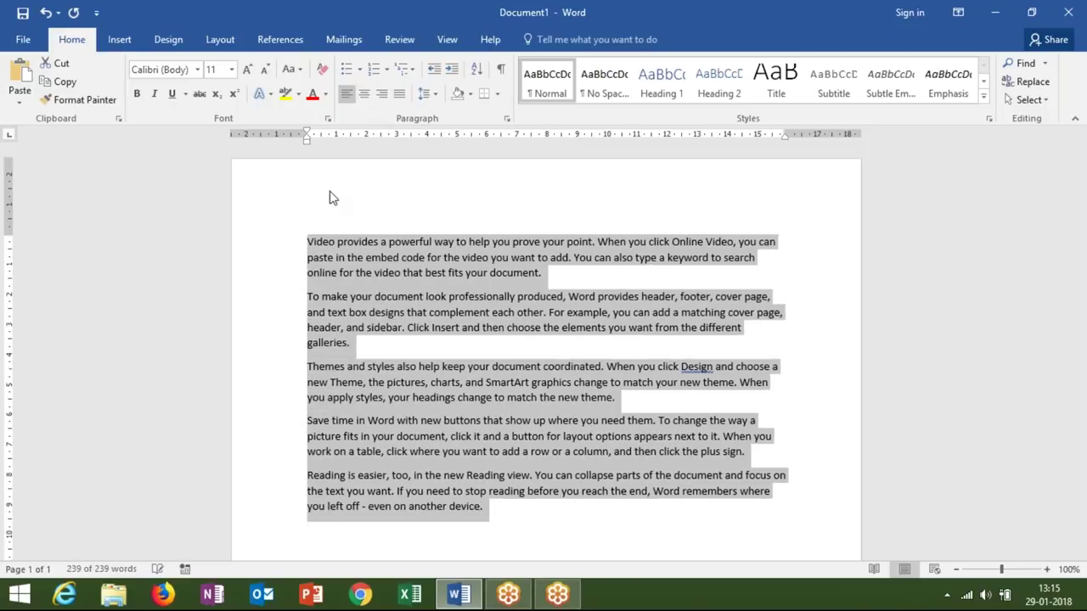
left_click(293, 296)
key("shift+Down")
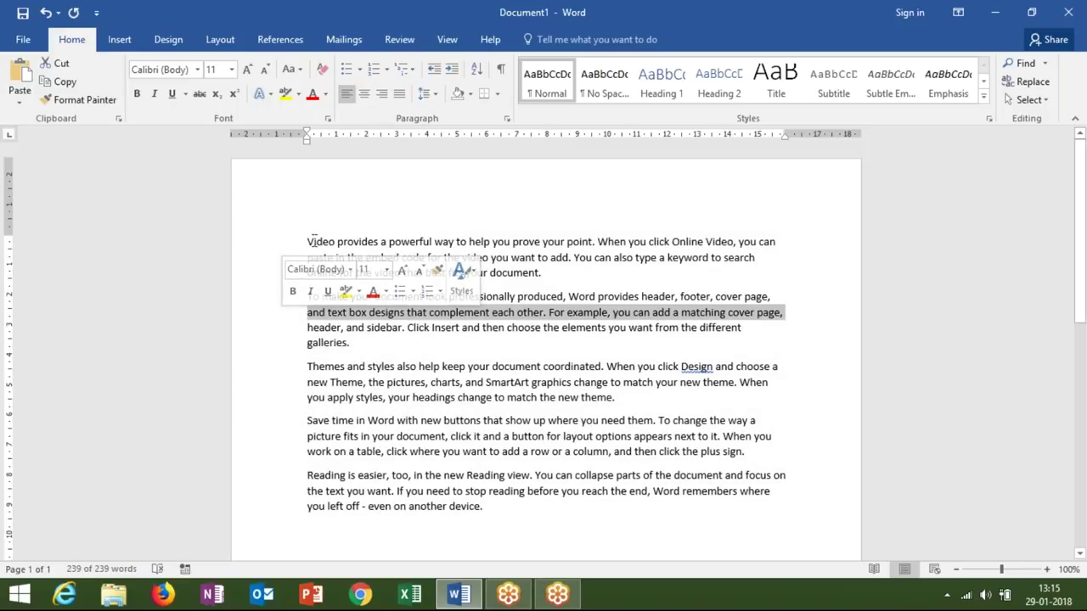
Insert a new first line reading 'The MS Word' above the opening paragraph
left_click(309, 243)
key("Return")
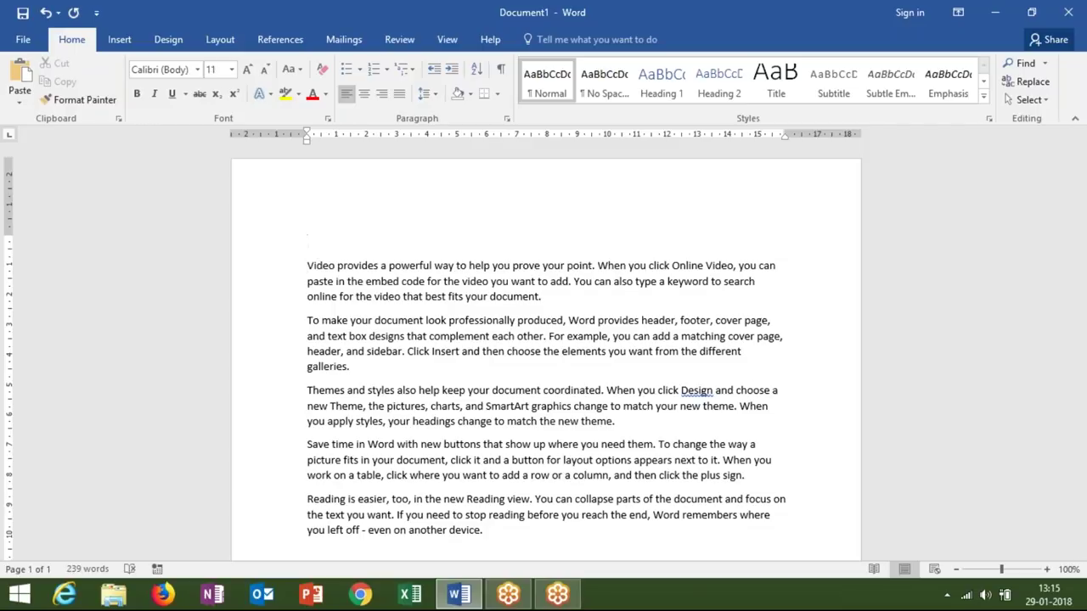
type("The word")
key("BackSpace")
key("BackSpace")
key("BackSpace")
key("BackSpace")
type("MS Word")
left_click(353, 295)
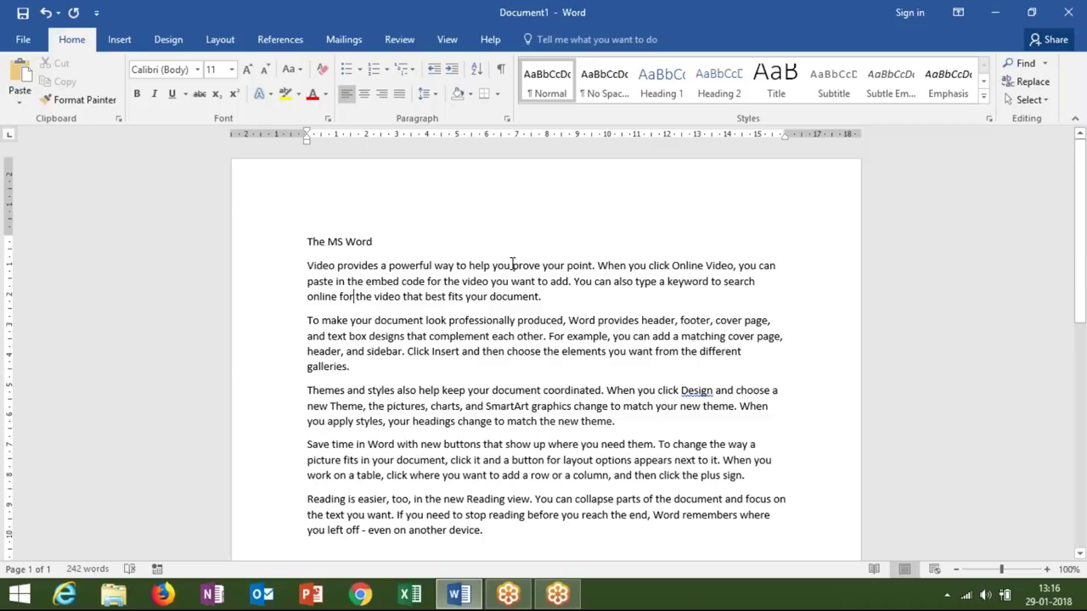
scroll(510, 262, "down", 2)
Select 'The MS Word' and make it centred, bold and 16 pt
left_click_drag(484, 455, 307, 165)
left_click(307, 245)
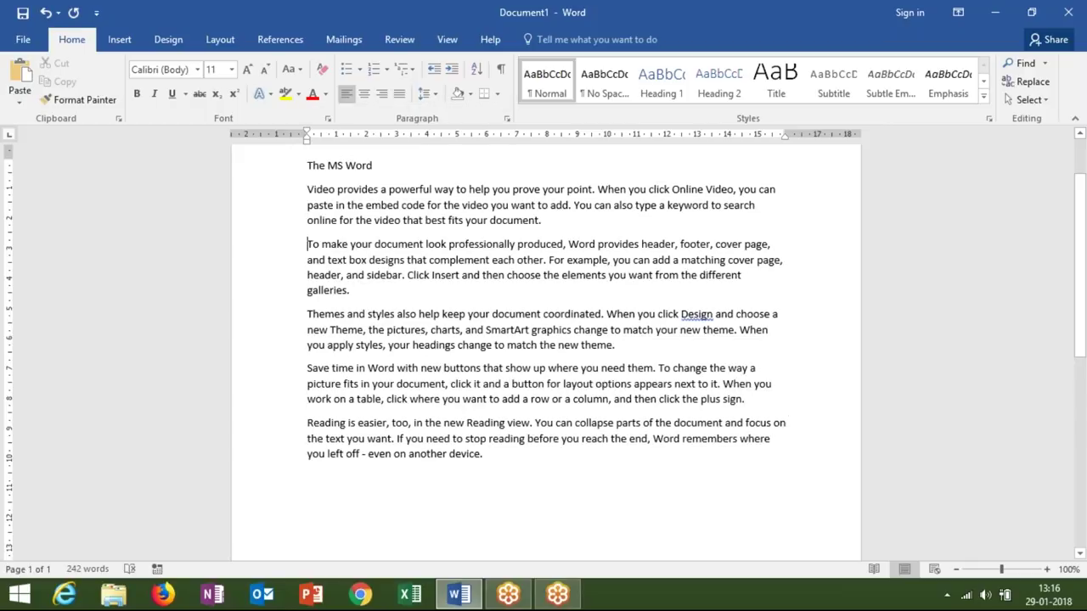
left_click_drag(386, 165, 328, 165)
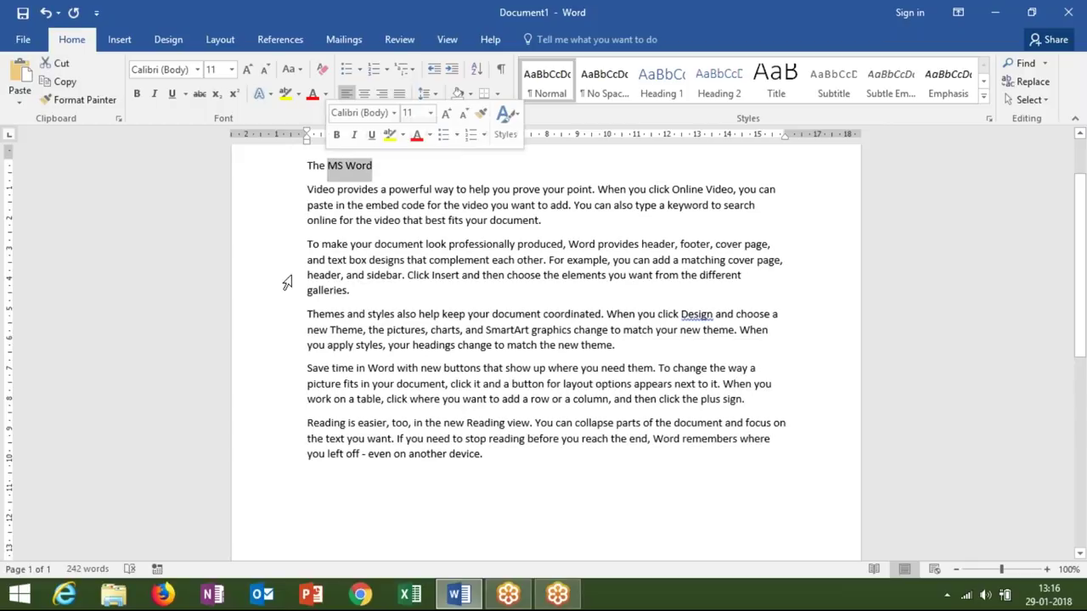
scroll(289, 276, "up", 2)
left_click(304, 238)
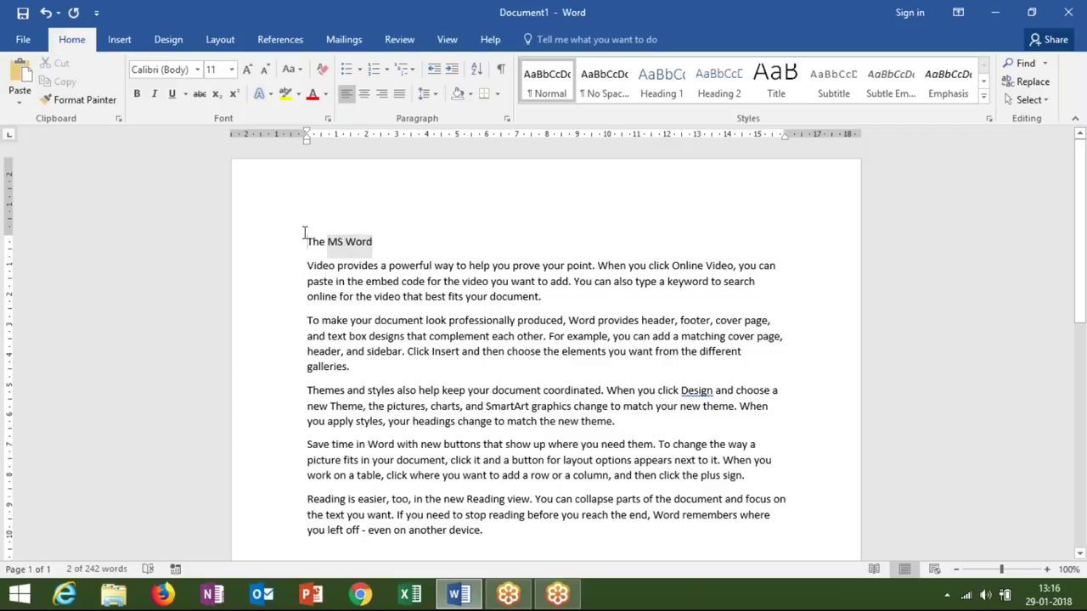
left_click_drag(393, 243, 304, 231)
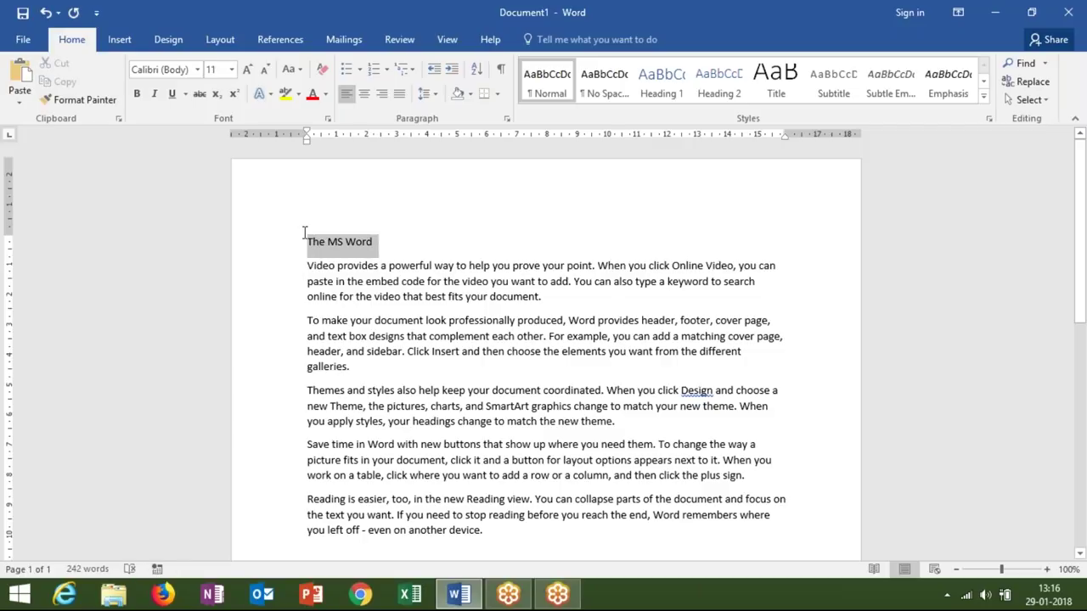
left_click(364, 99)
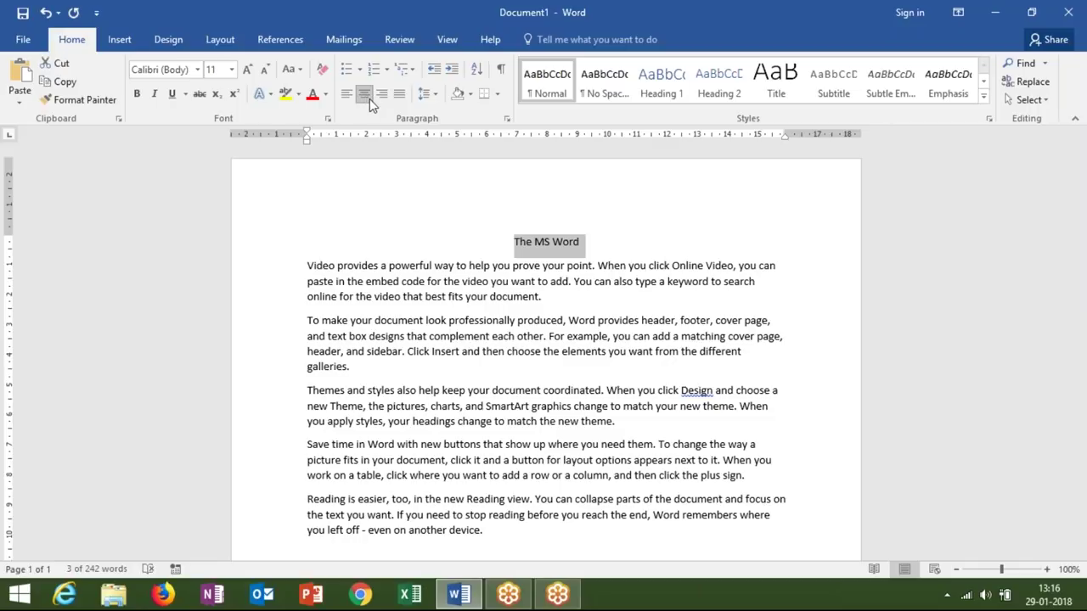
left_click(246, 72)
left_click(246, 72)
left_click(245, 71)
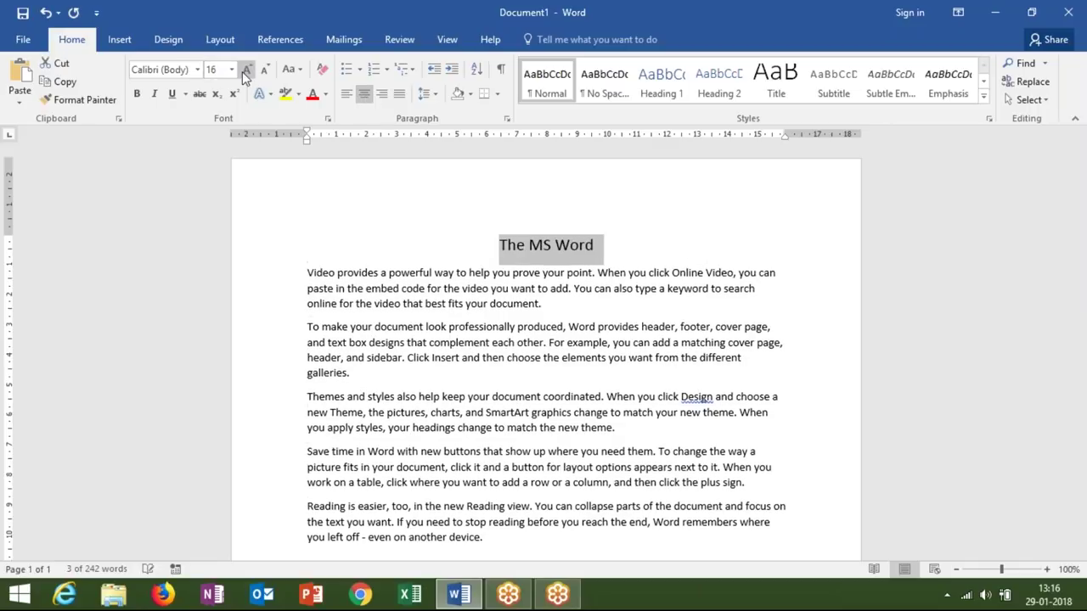
left_click(139, 99)
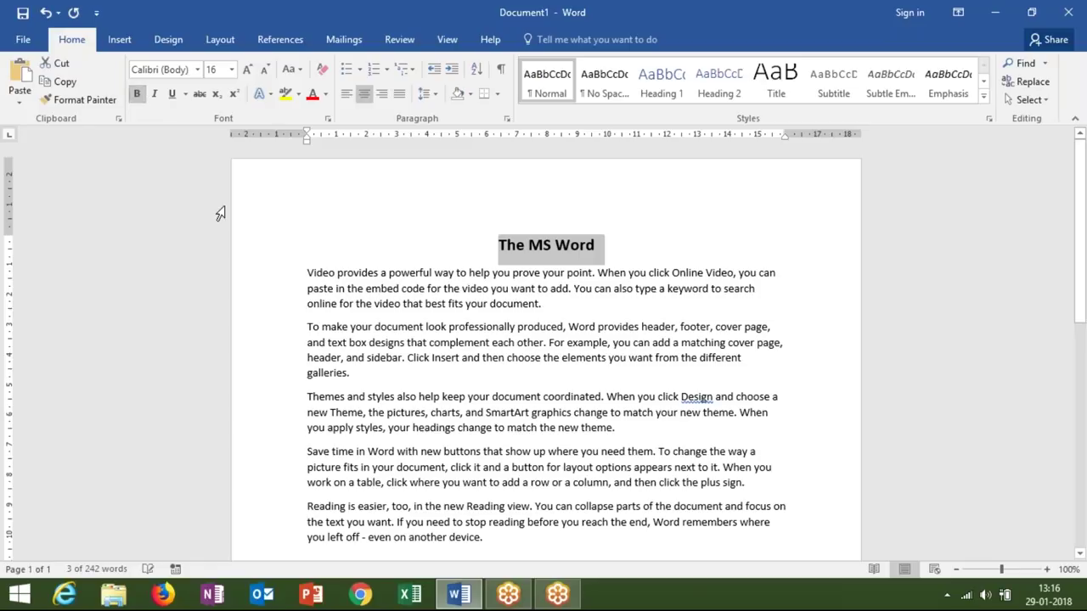
left_click(447, 288)
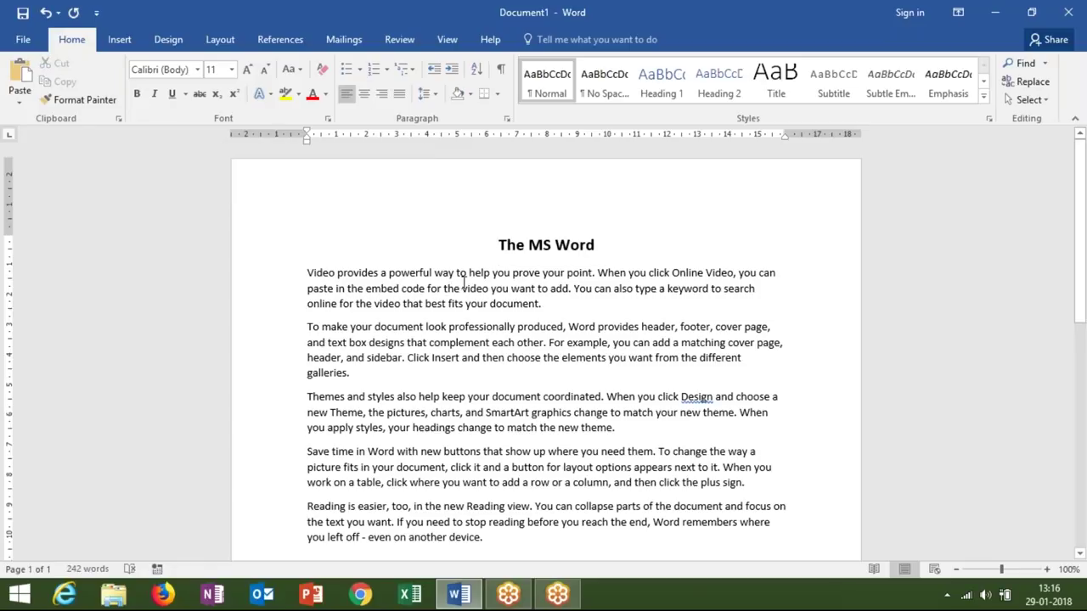
scroll(528, 527, "down", 1)
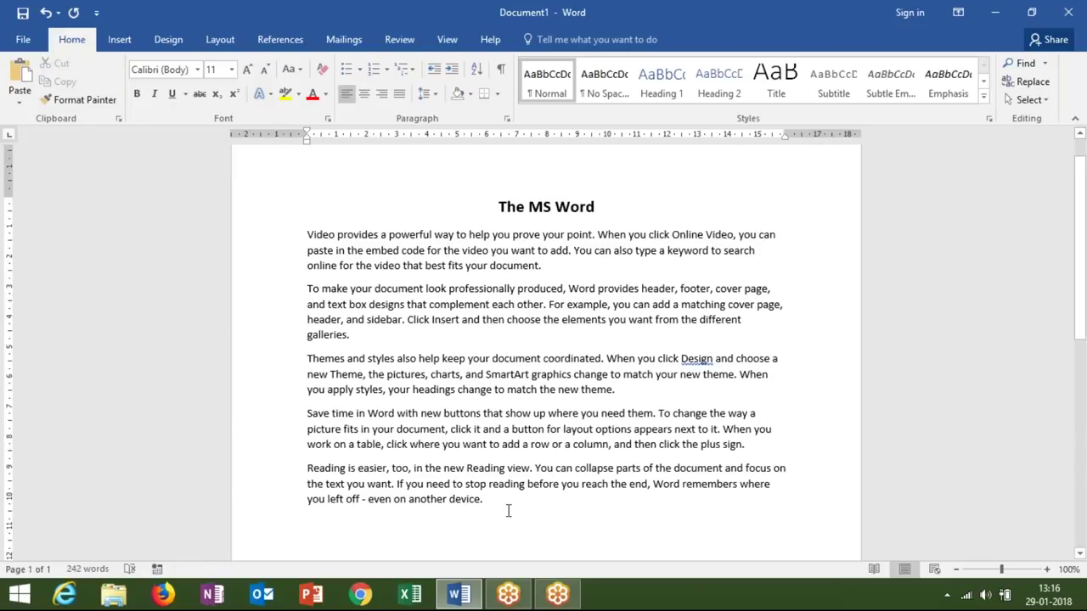
left_click_drag(507, 509, 309, 236)
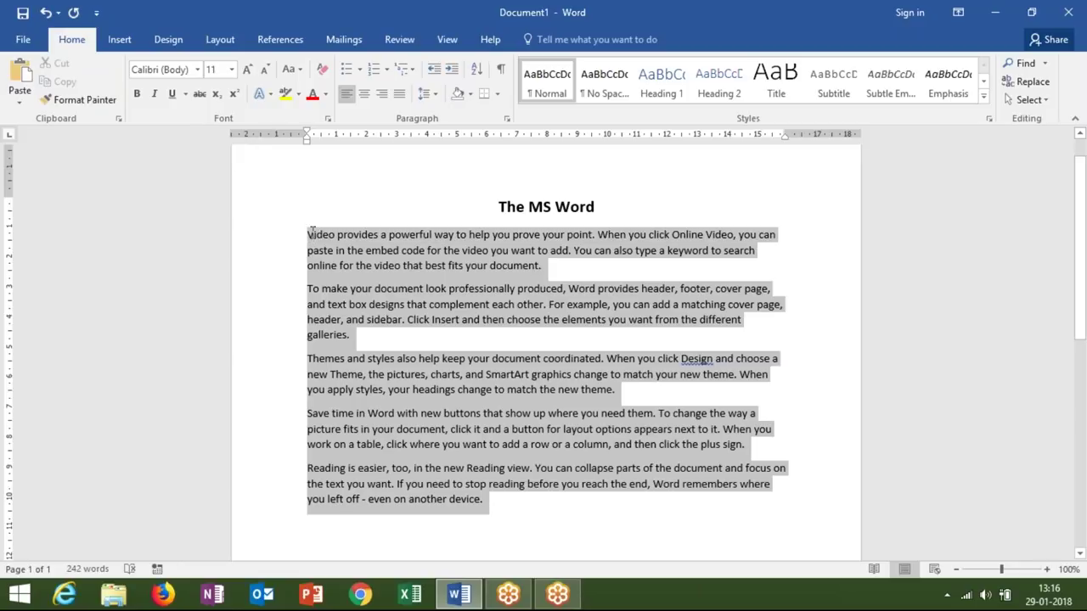
left_click(364, 93)
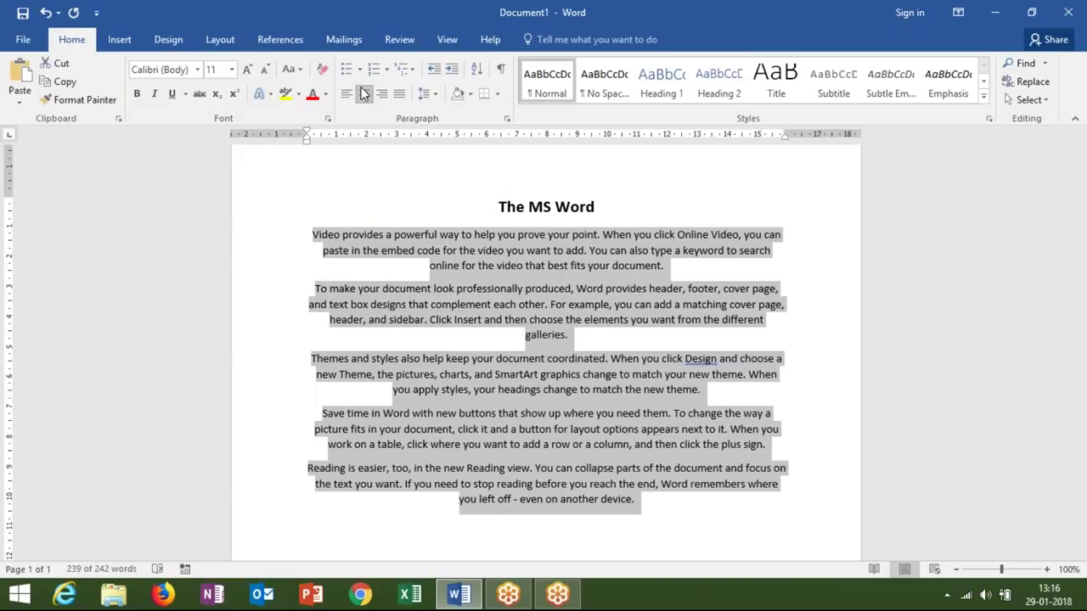
left_click(346, 93)
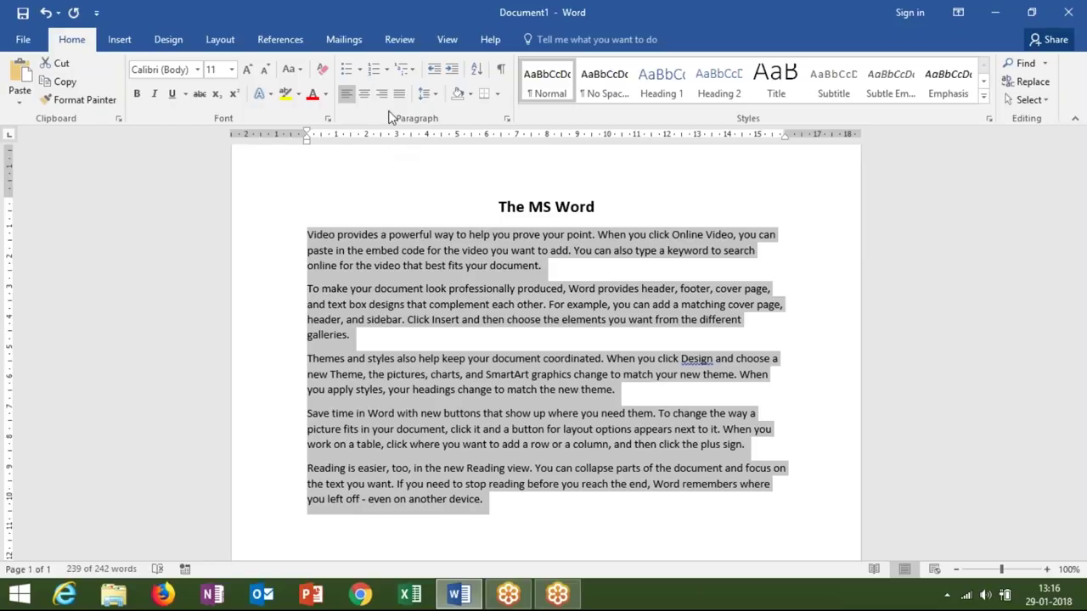
left_click(382, 93)
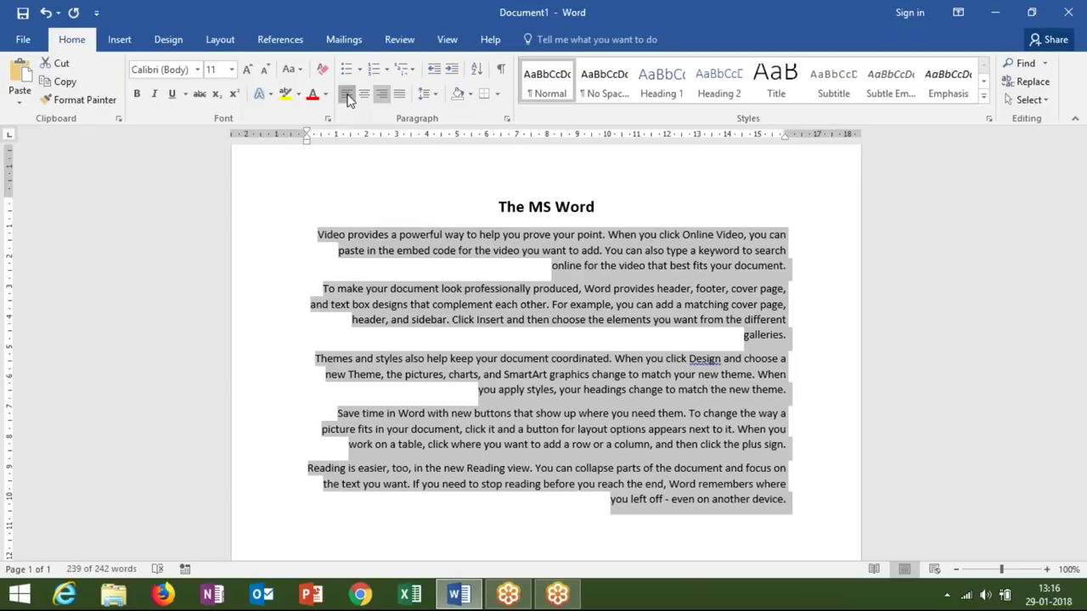
left_click(348, 94)
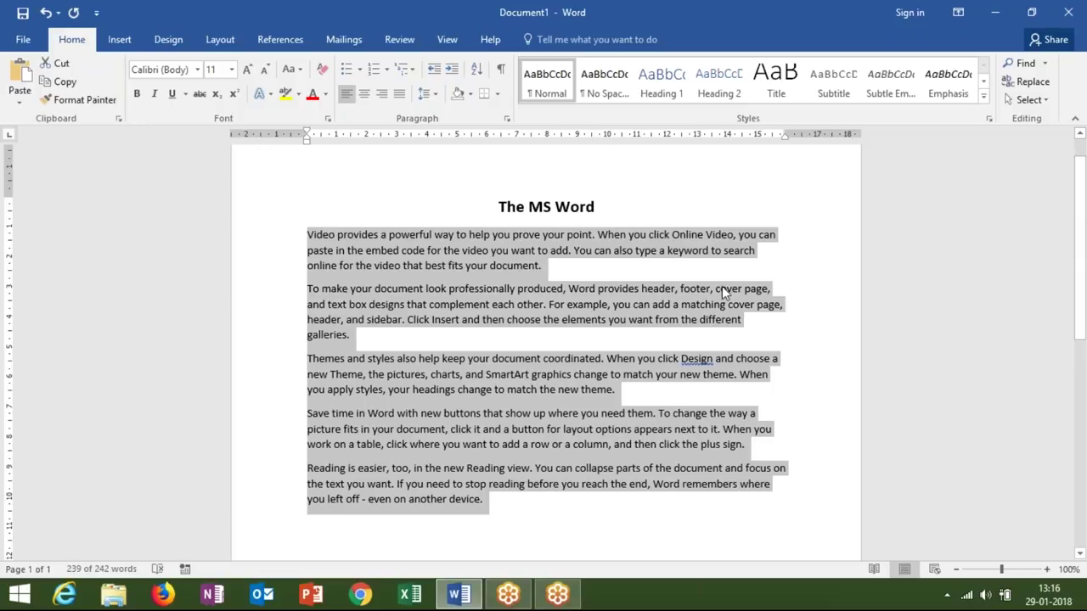
left_click(586, 266)
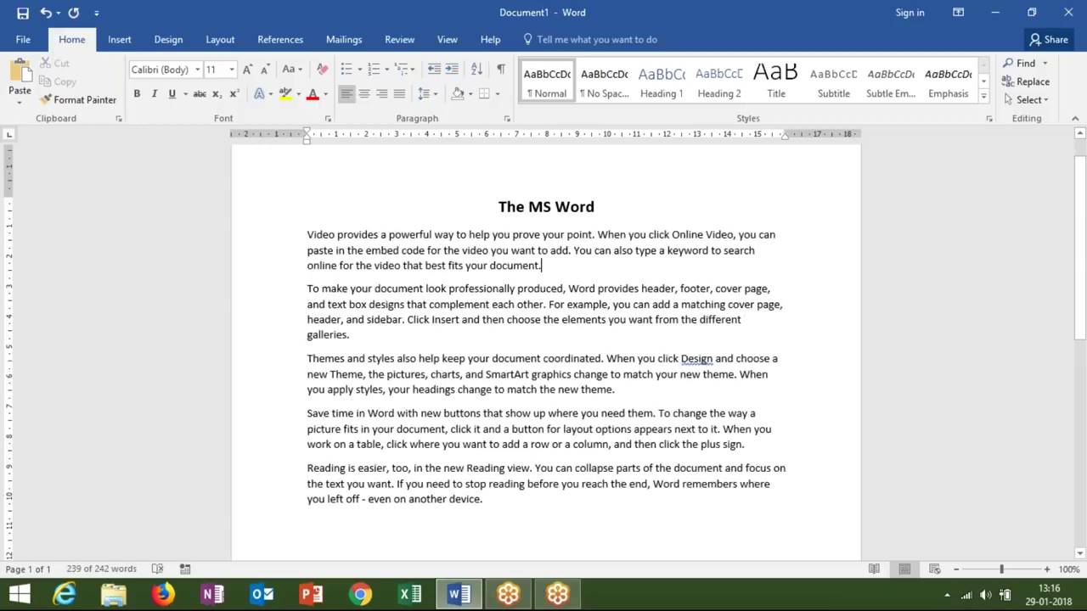
Select the body paragraphs and undo their alignment changes, leaving them left-aligned
double_click(574, 207)
left_click(529, 266)
left_click_drag(595, 207, 579, 208)
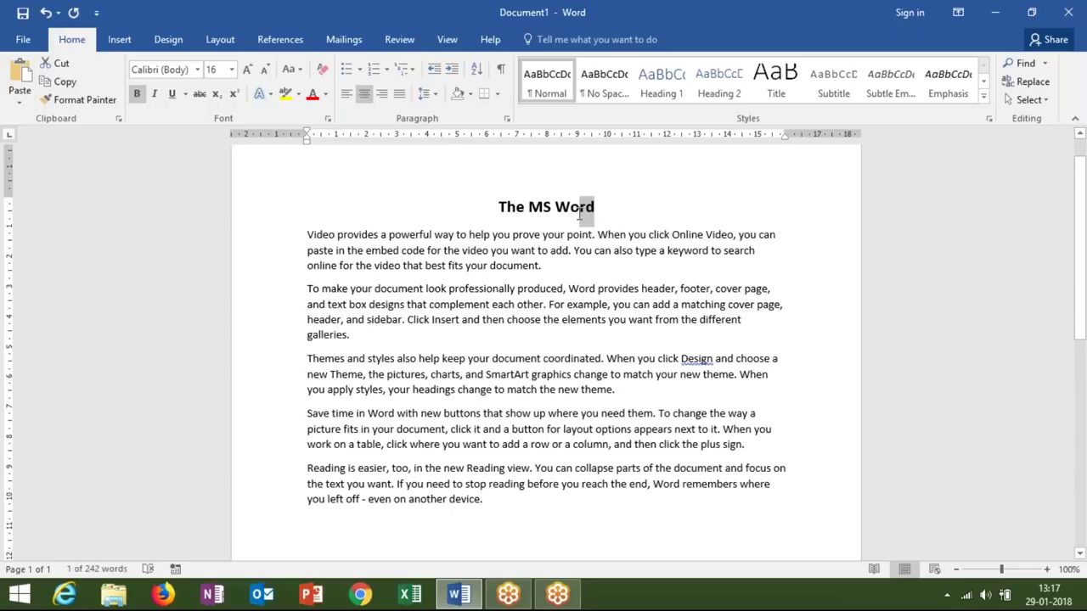
key("Down")
key("Home")
key("ctrl+shift+End")
key("ctrl+r")
key("ctrl+l")
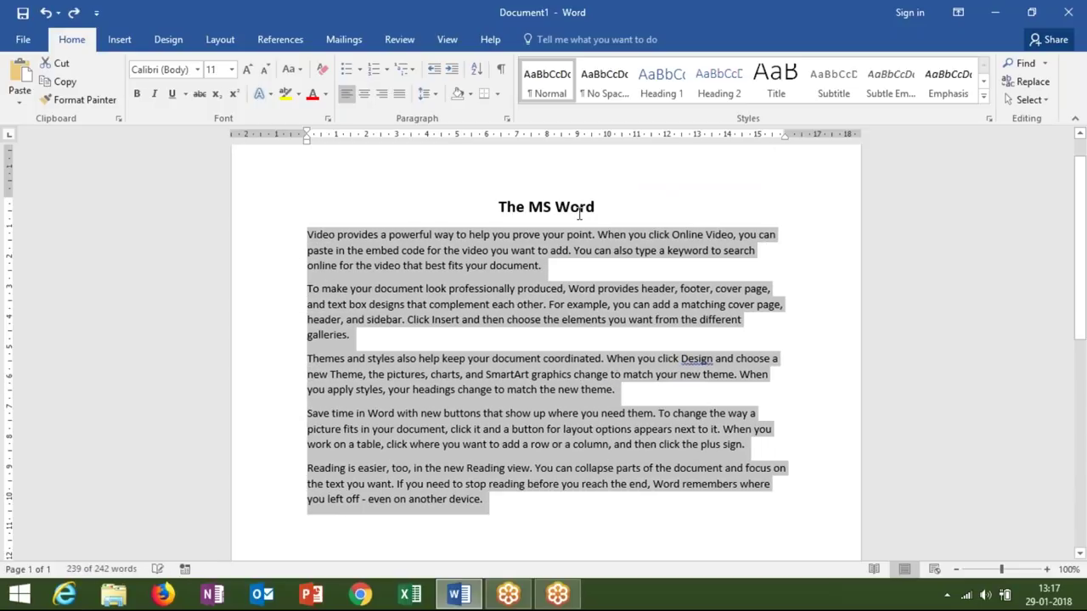
Remove the title's bold, shrink it back to 11 pt and left-align it
key("ctrl+Home")
key("shift+End")
key("ctrl+b")
key("ctrl+shift+comma")
key("ctrl+shift+comma")
key("ctrl+shift+comma")
key("ctrl+l")
left_click(476, 227)
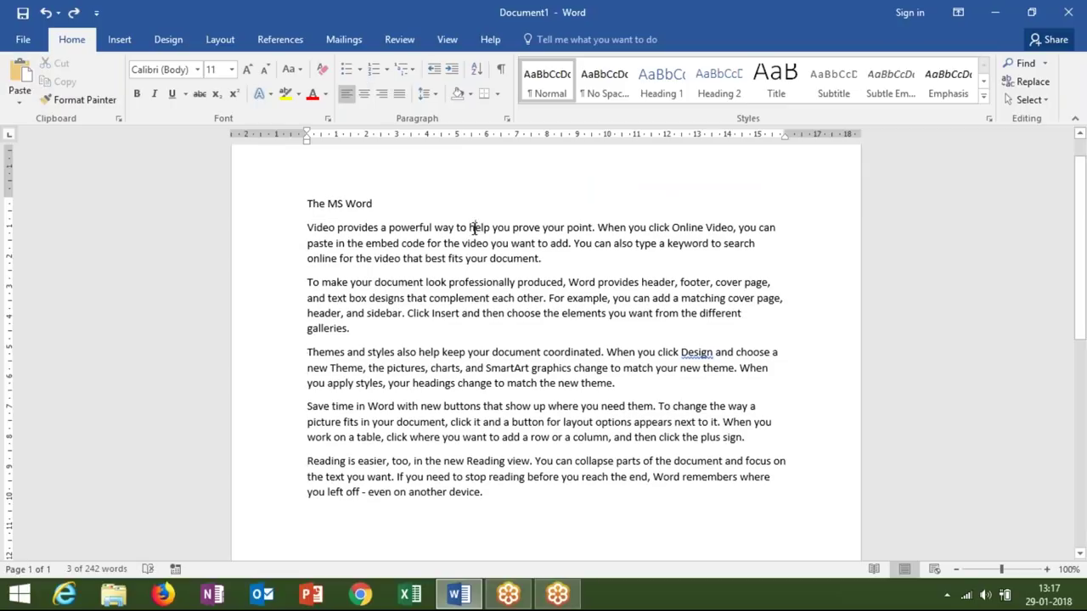
left_click(307, 203)
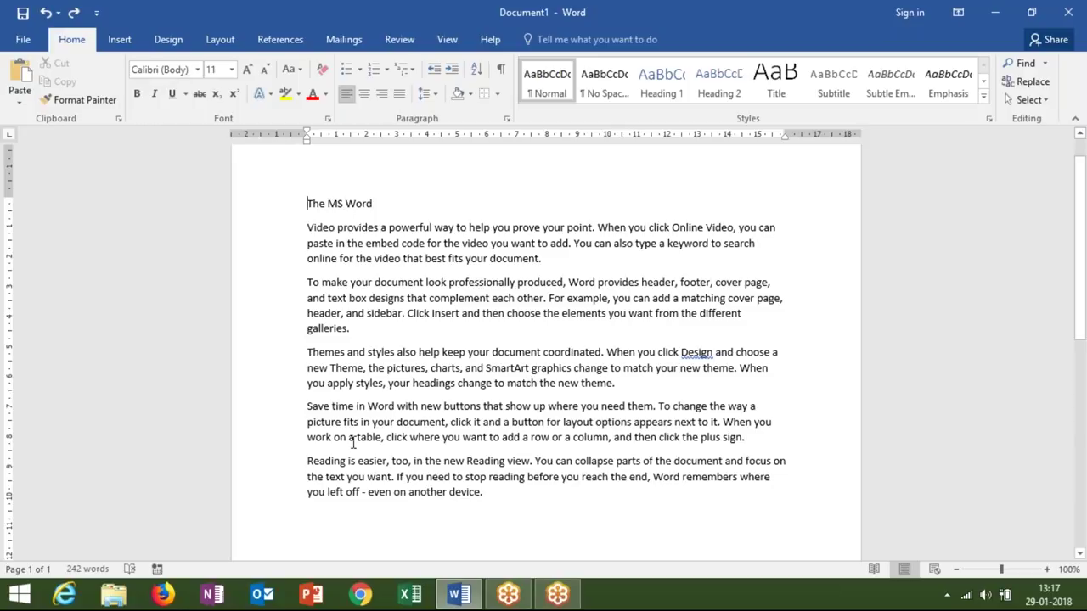
scroll(327, 339, "down", 4)
left_click(320, 374)
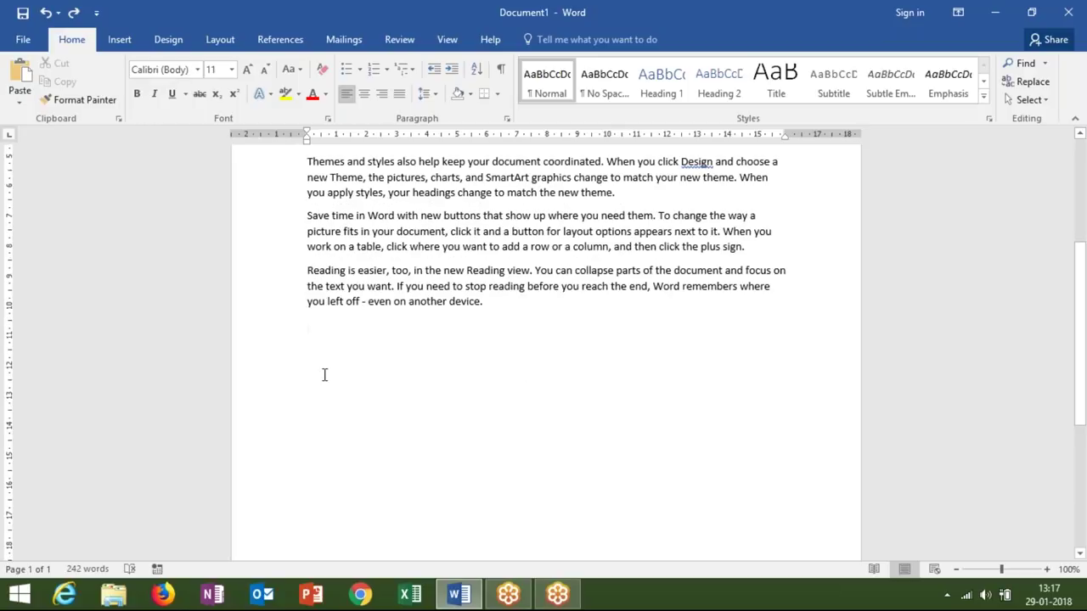
scroll(321, 374, "up", 5)
left_click(308, 242)
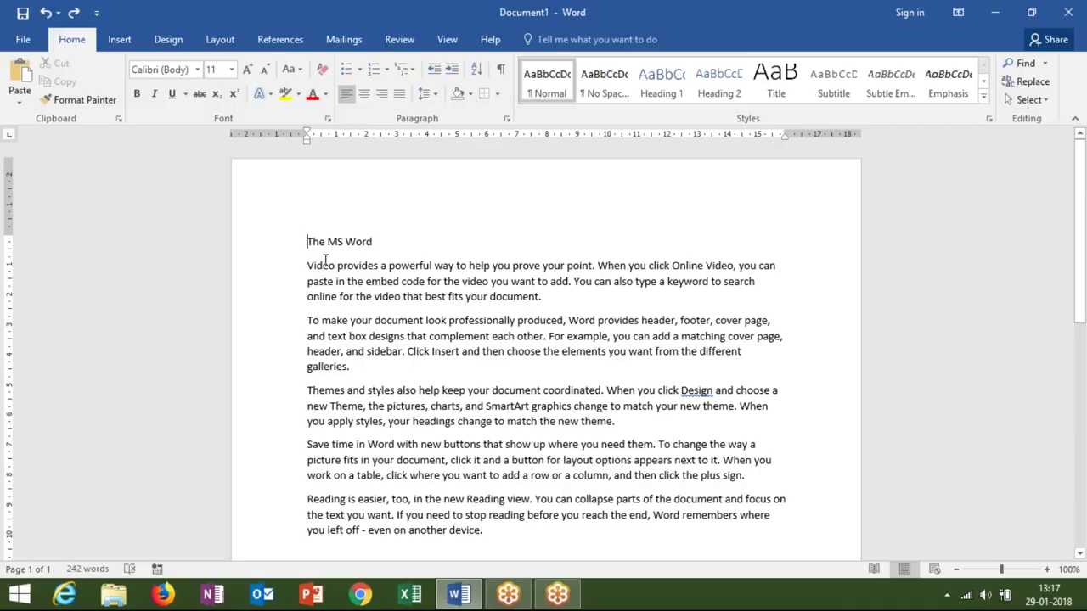
Select the title 'The MS Word' and make it centred, 14 pt and bold
left_click(494, 238)
key("shift+Left")
key("shift+Left")
key("shift+Left")
key("shift+Left")
key("shift+Left")
key("shift+Left")
key("shift+Left")
key("shift+Left")
key("shift+Left")
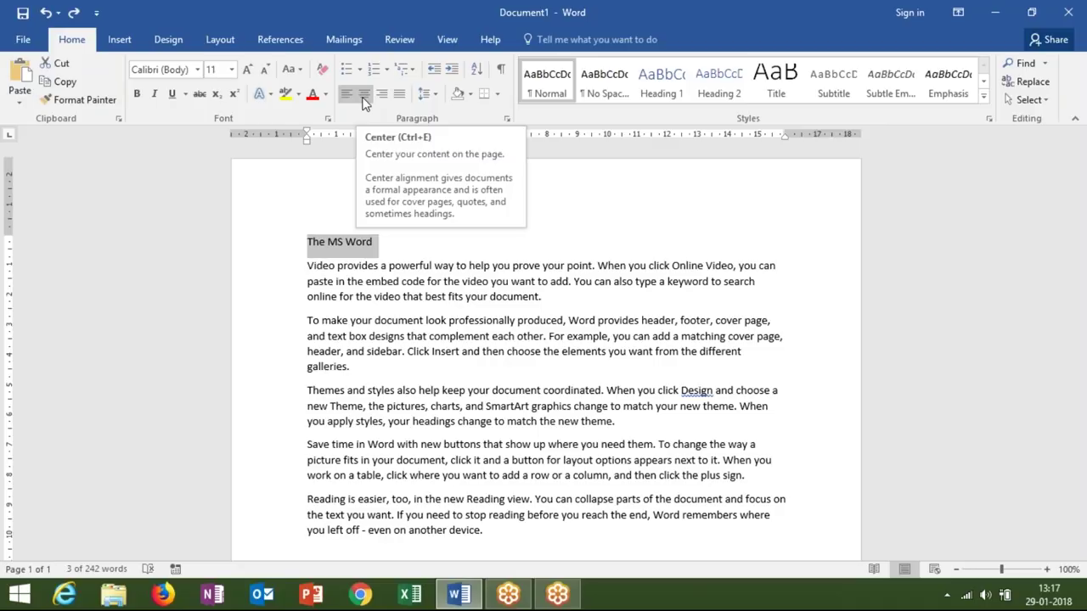
left_click(363, 95)
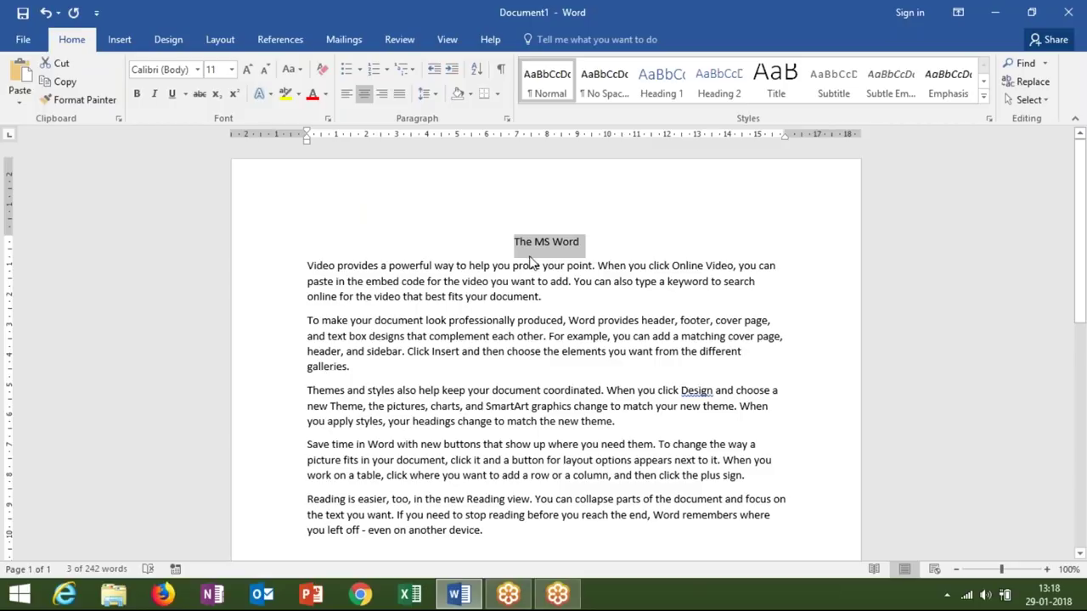
left_click(247, 69)
left_click(247, 69)
left_click(139, 92)
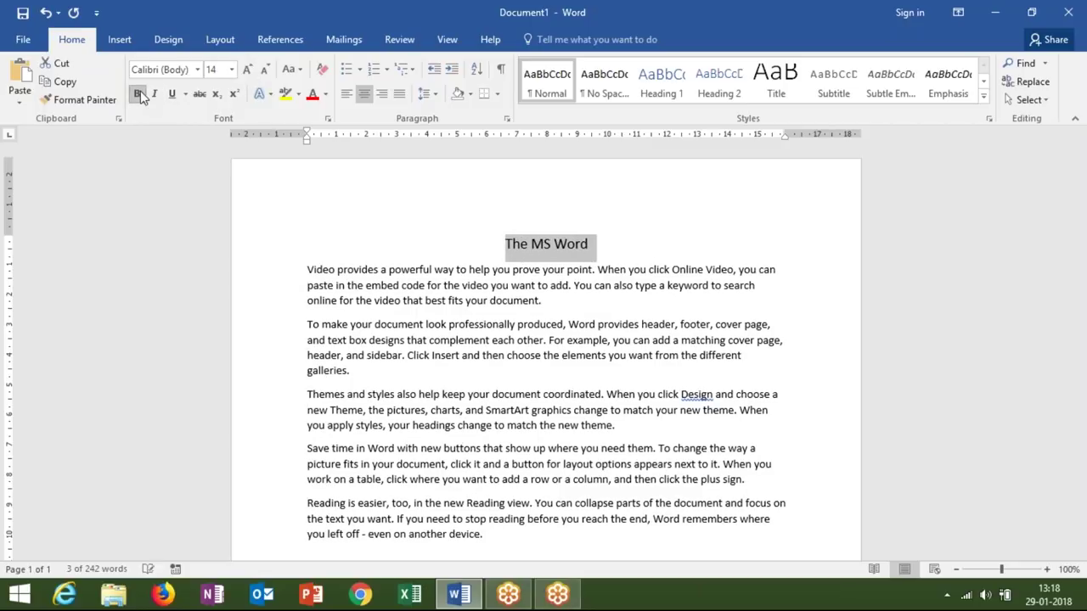
left_click(409, 299)
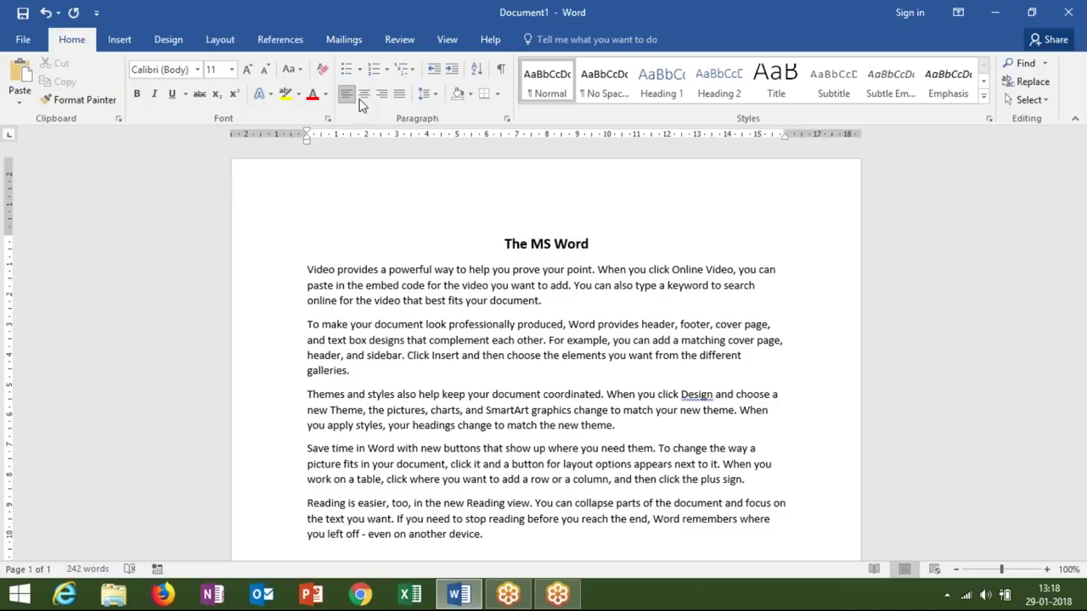
mouse_move(485, 535)
left_mouse_down()
mouse_move(340, 288)
mouse_move(307, 269)
left_mouse_up()
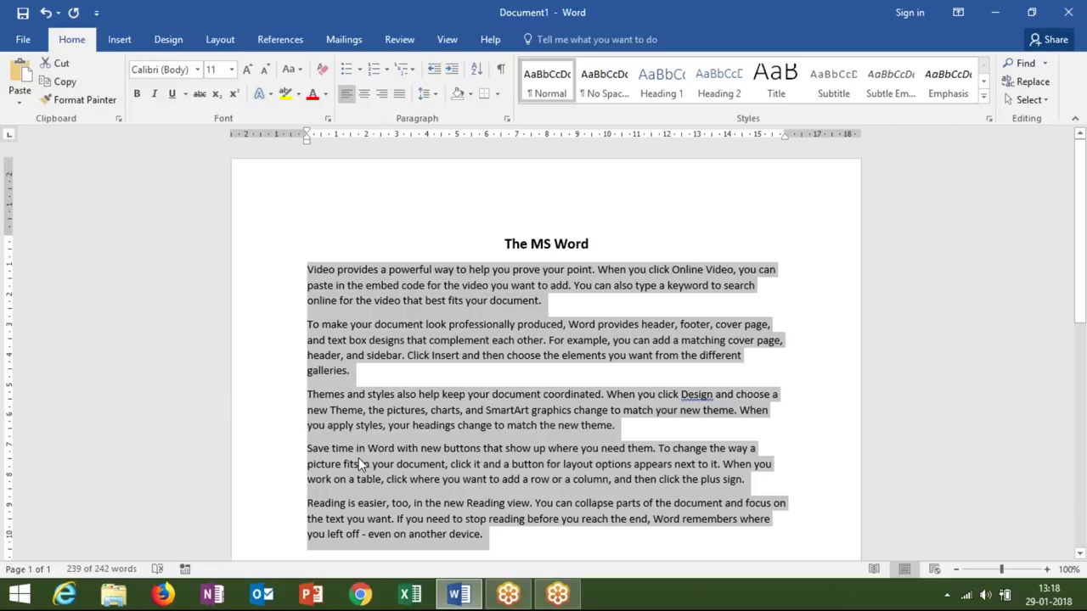
left_click(369, 95)
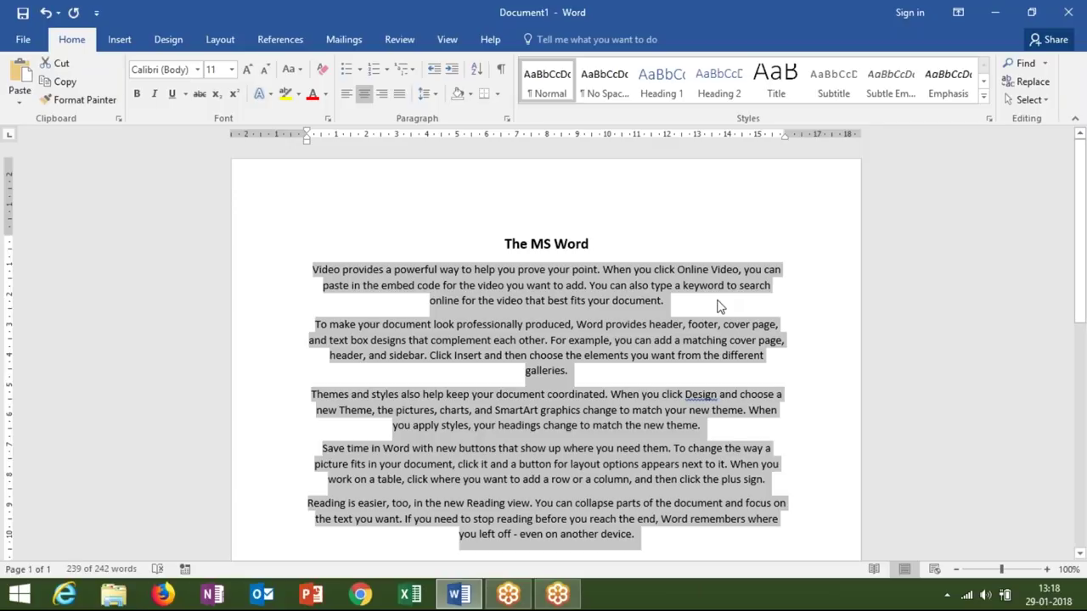
left_click(382, 95)
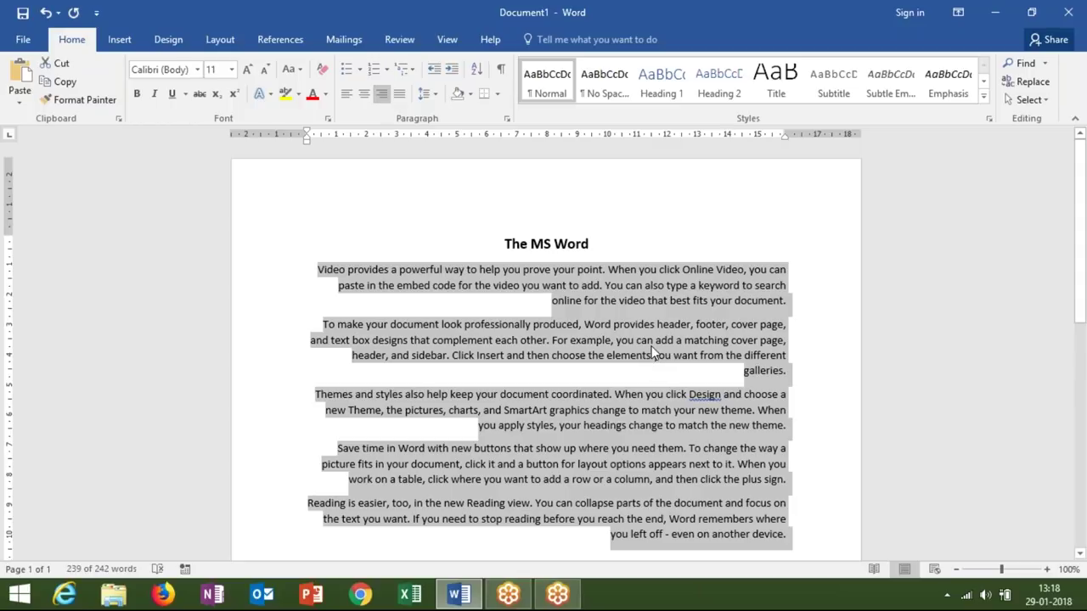
left_click(342, 96)
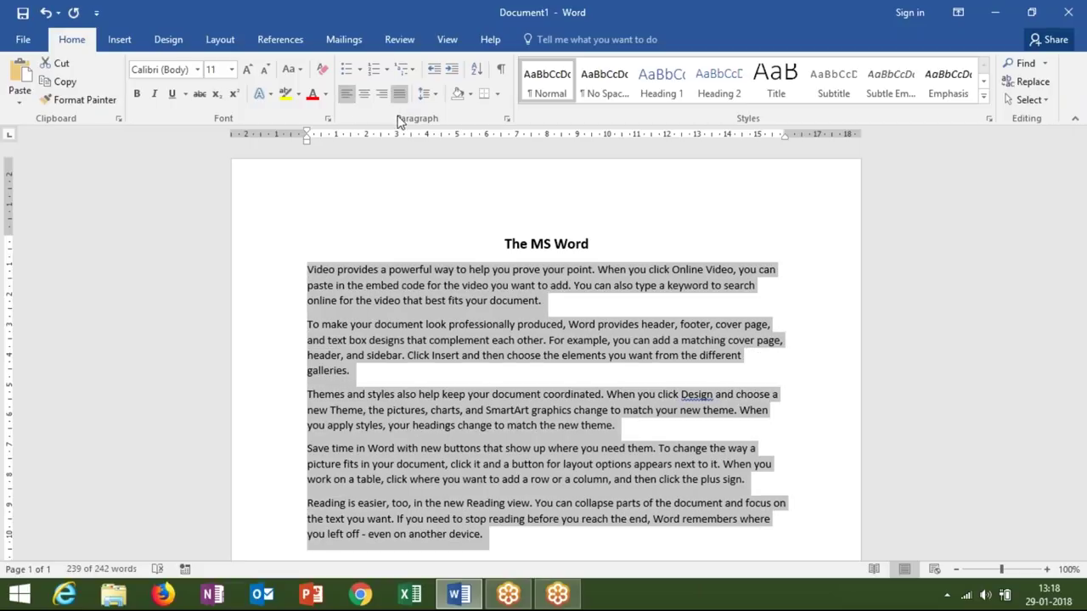
left_click(384, 202)
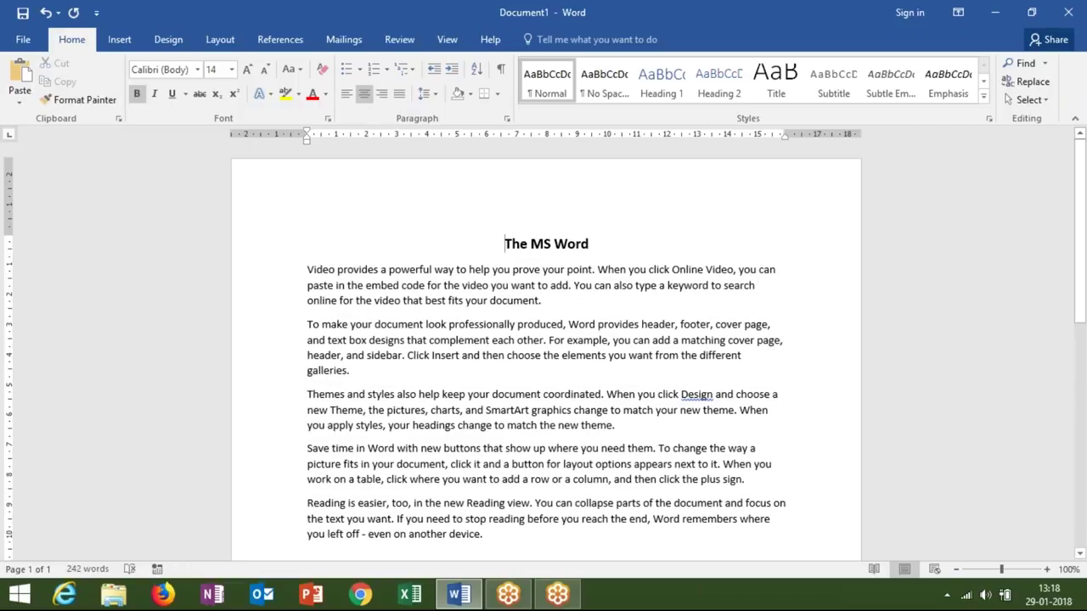
Add a new line 'Date : - 29-JAN-2018' above the title
key("Return")
left_click(352, 234)
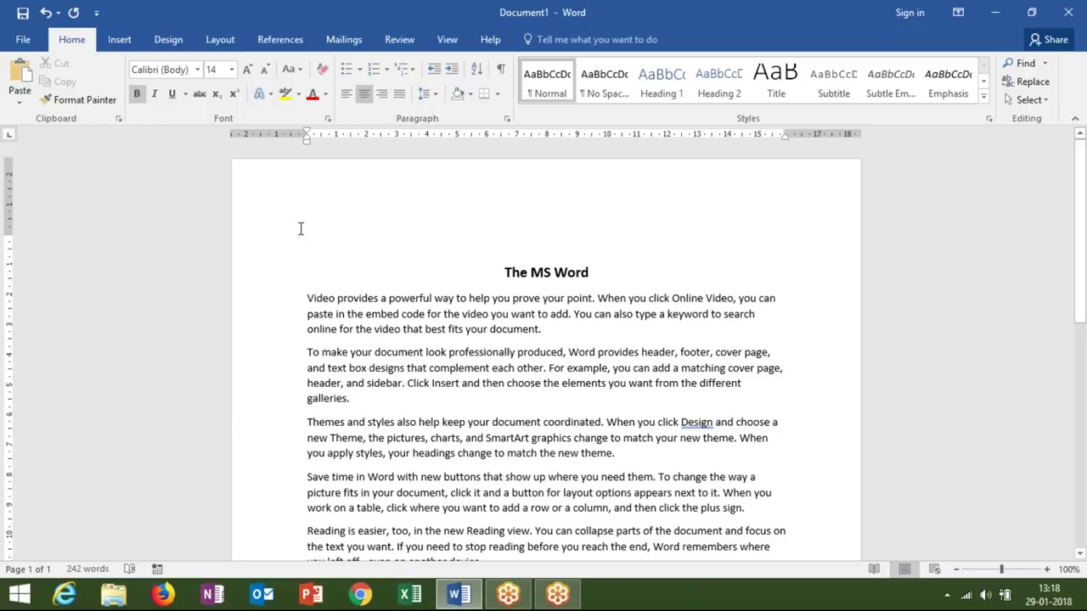
type("Date ")
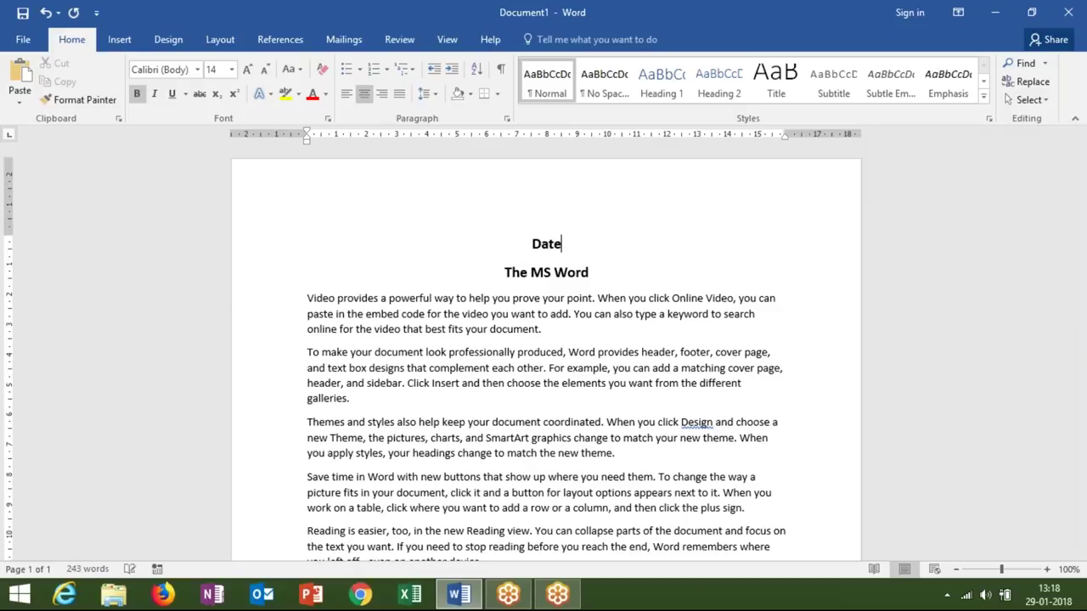
type(": -")
type(" 1")
type("-")
key("BackSpace")
key("BackSpace")
type("29-JAN-2018")
left_click(466, 329)
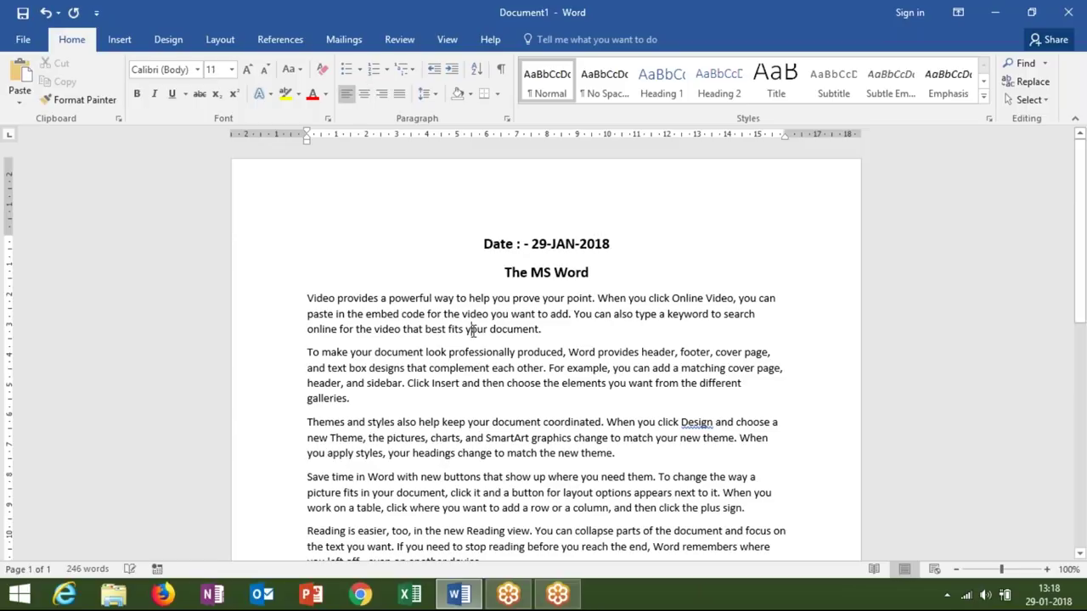
left_click(637, 261)
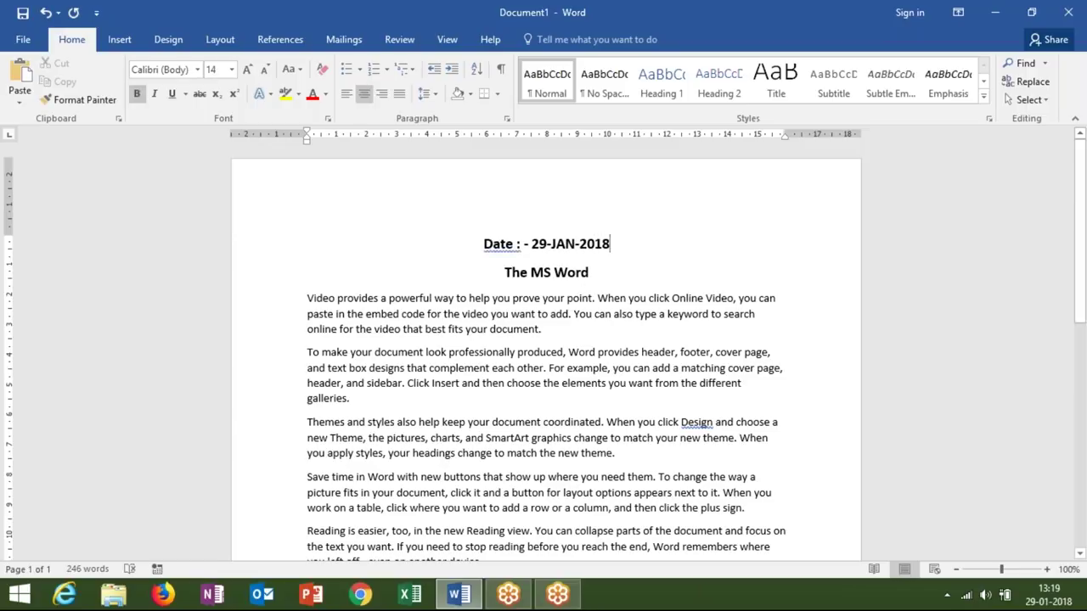
Select the line 'Date : - 29-JAN-2018' and align it to the right margin
double_click(854, 233)
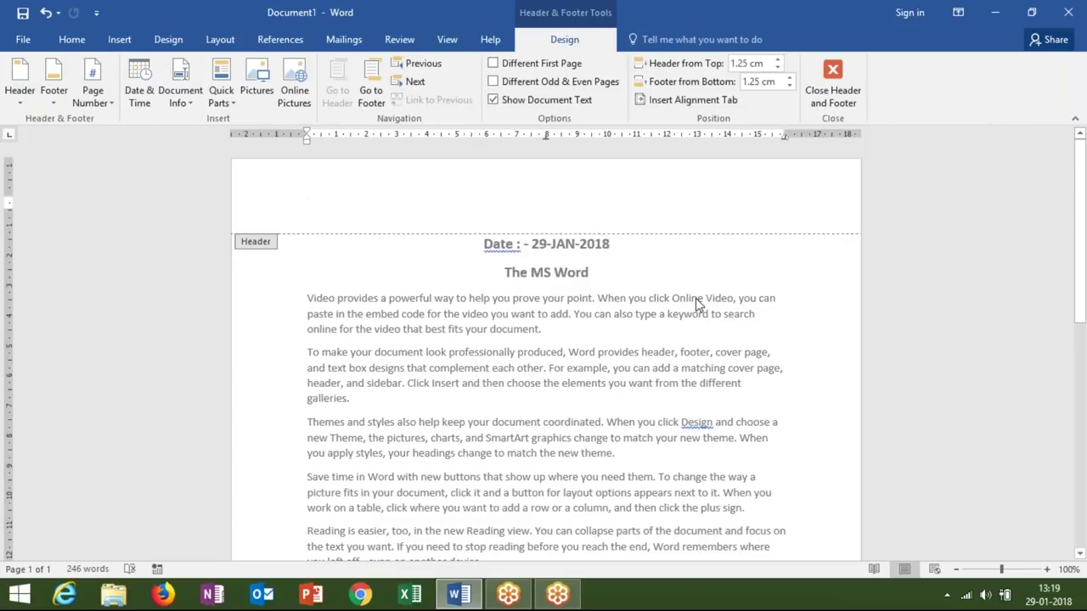
key("Escape")
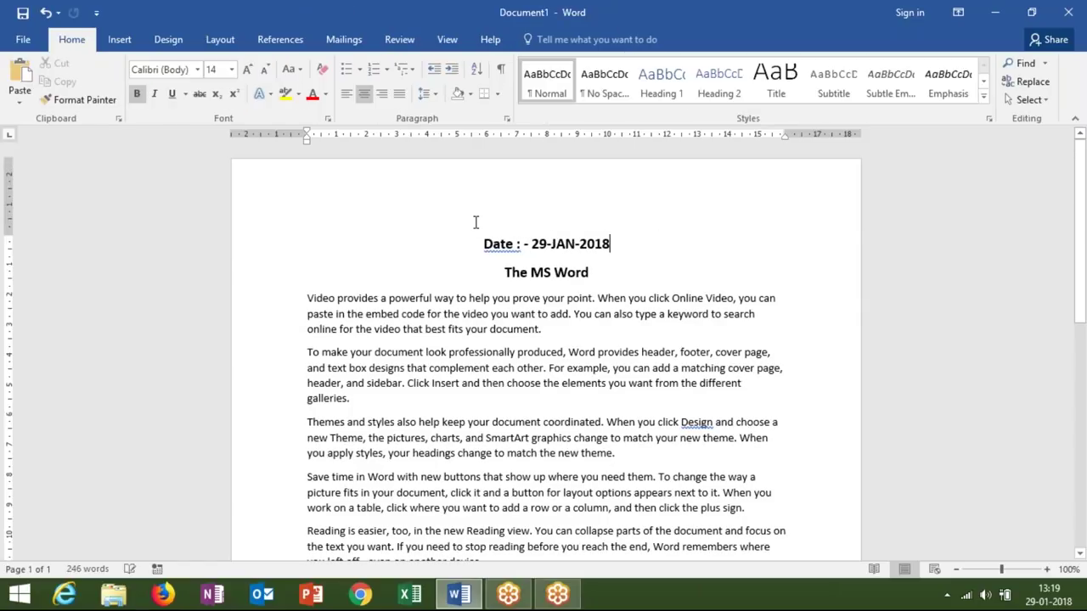
left_click_drag(481, 243, 607, 242)
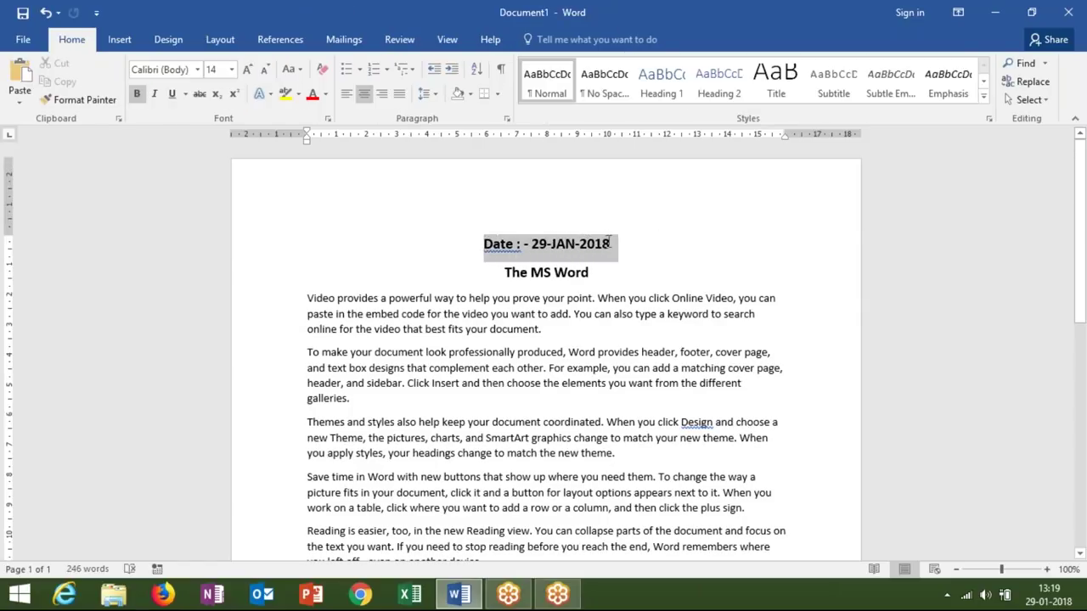
left_click(382, 94)
left_click(417, 383)
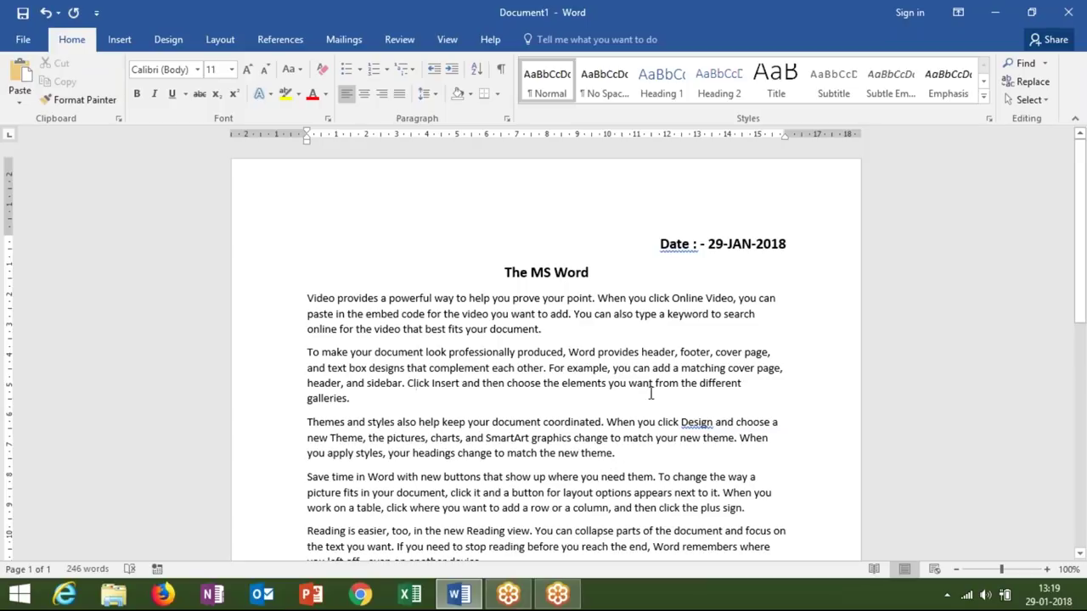
Delete the date line and its leftover empty line above the title
triple_click(666, 247)
key("ctrl+e")
key("End")
key("BackSpace")
key("BackSpace")
key("BackSpace")
key("BackSpace")
key("BackSpace")
key("BackSpace")
key("Delete")
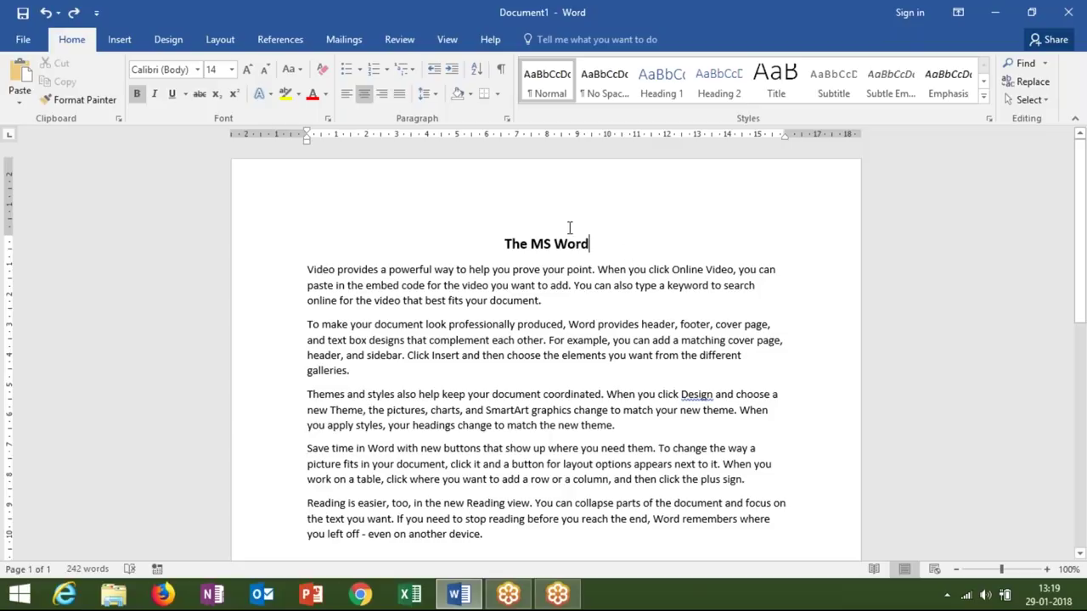
Insert a fresh empty line before the title 'The MS Word'
left_click_drag(590, 244, 496, 244)
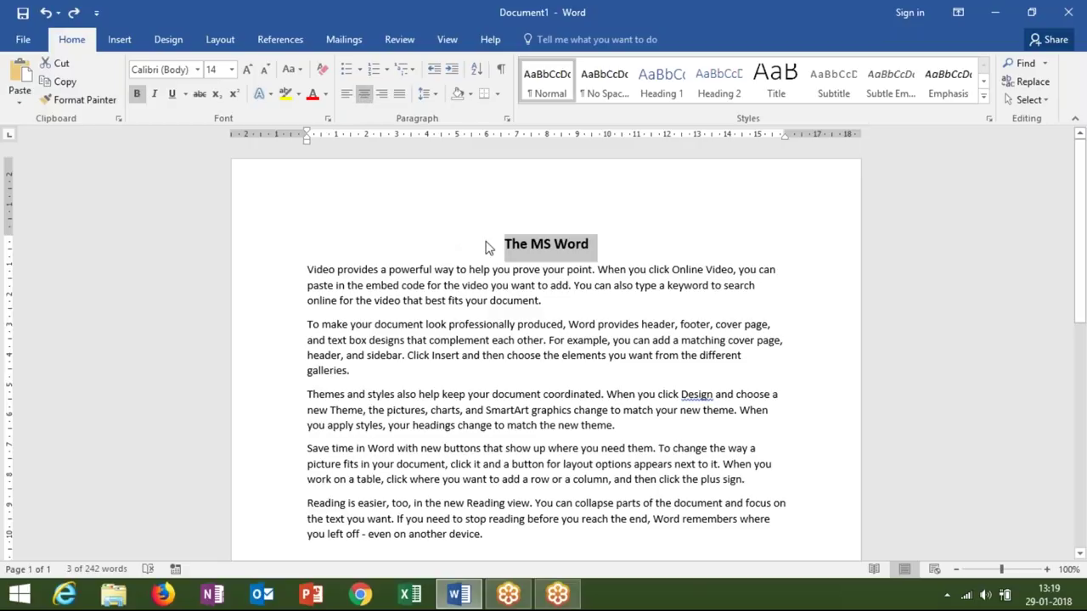
left_click(544, 219)
left_click(521, 218)
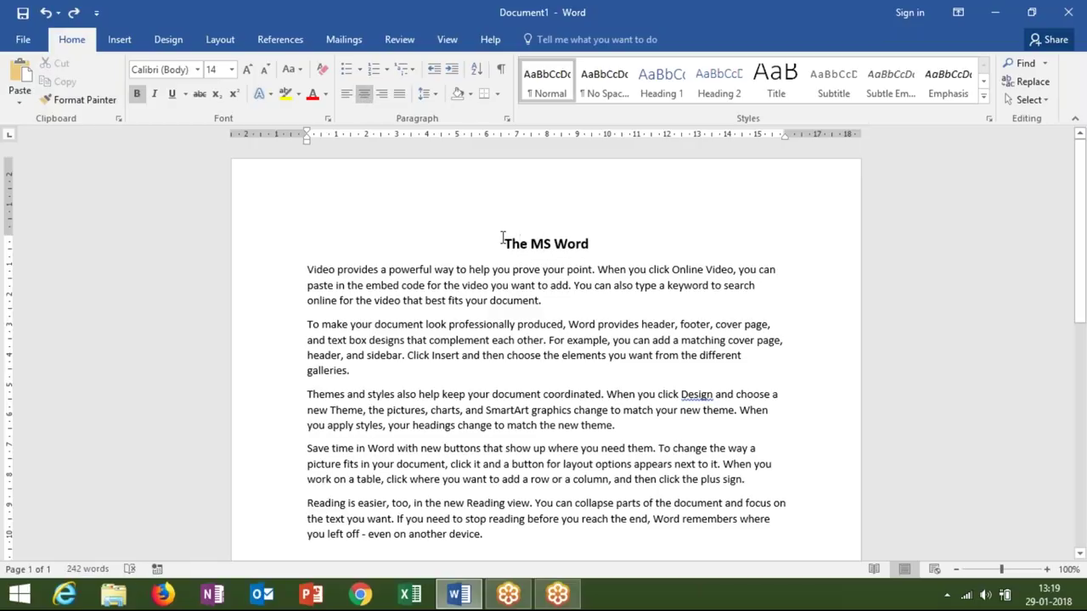
key("Return")
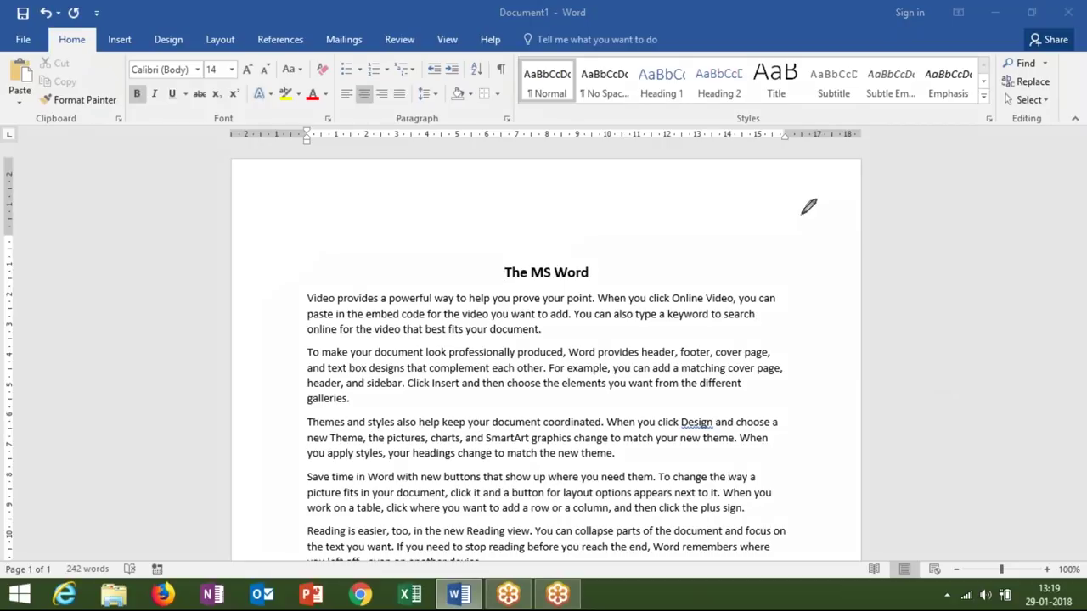
left_click_drag(849, 198, 842, 188)
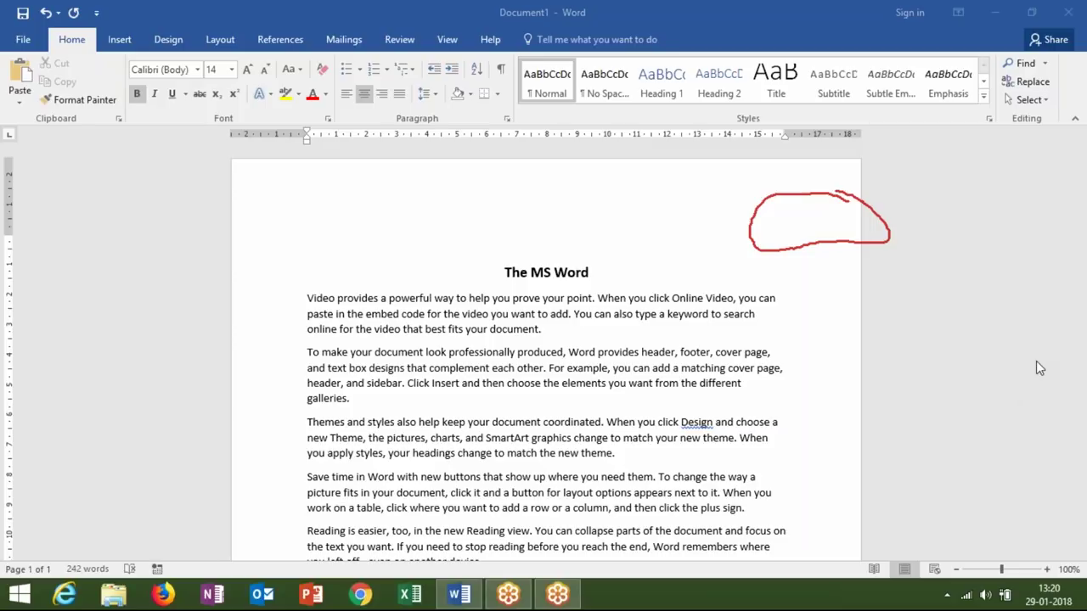
left_click(539, 246)
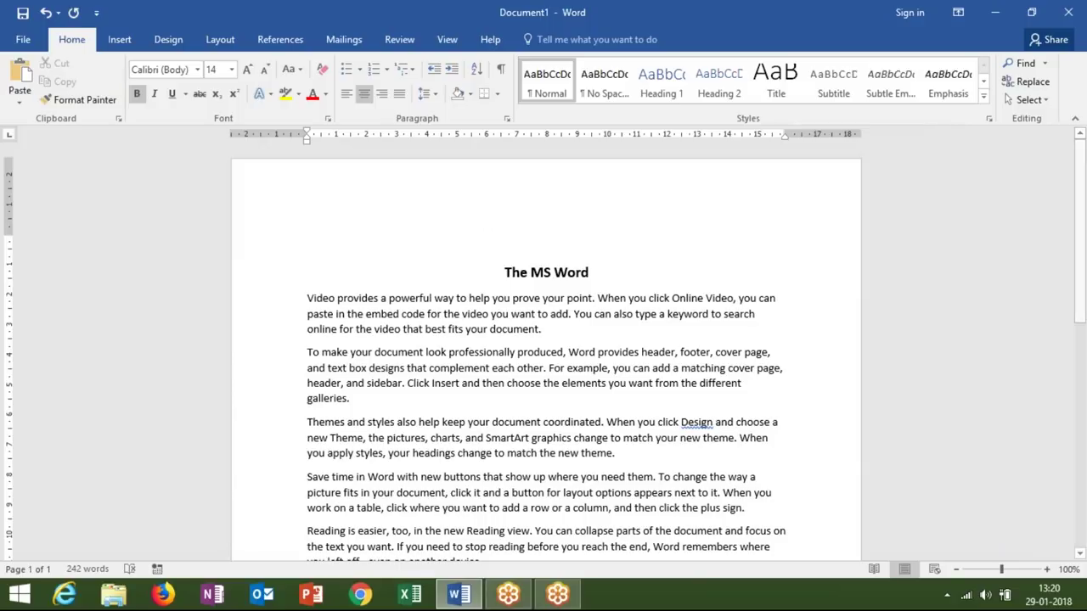
Left-align the empty line and type 'Date – 1-Jan-2018' on it
left_click(346, 95)
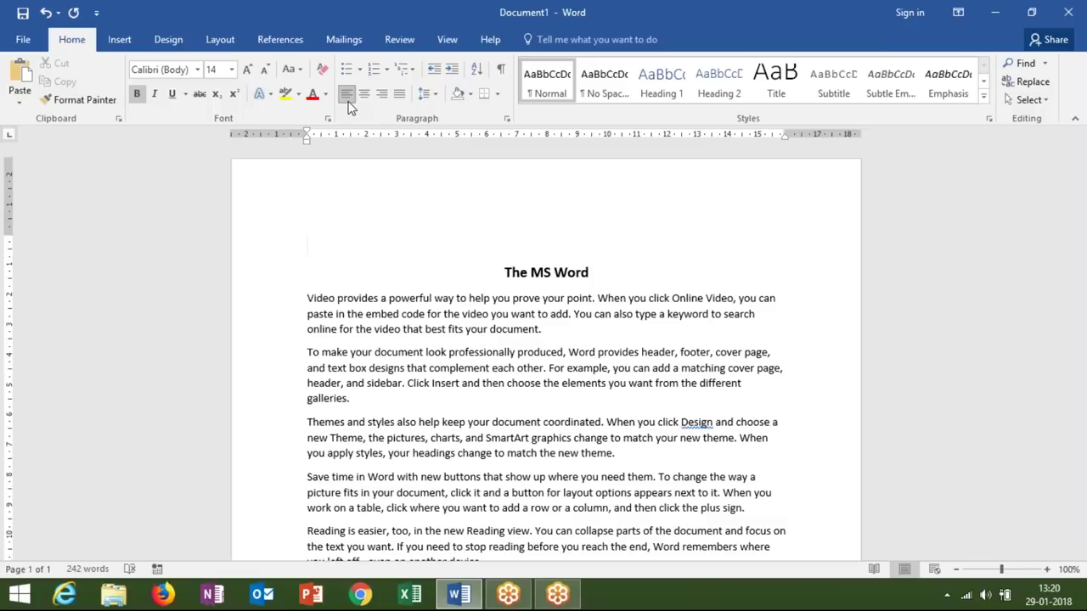
type("1")
key("BackSpace")
type("date")
key("BackSpace")
key("BackSpace")
key("BackSpace")
key("BackSpace")
type("Da")
type("te")
type(" - 1")
type("-")
type("JAn")
key("BackSpace")
key("BackSpace")
type("an-2018")
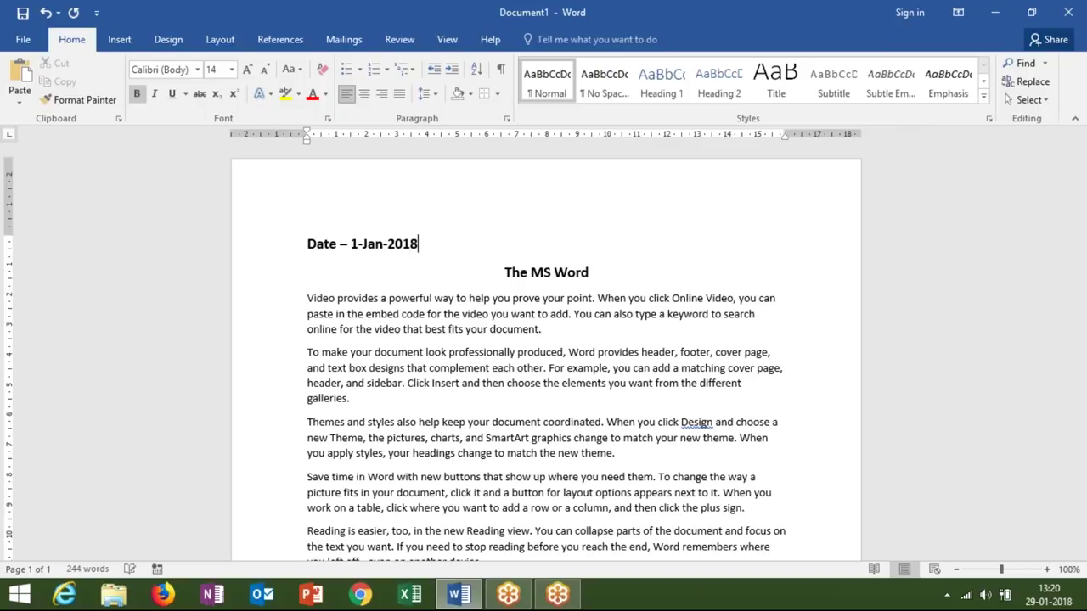
Change the day in the date from 1 to 29
left_click(351, 244)
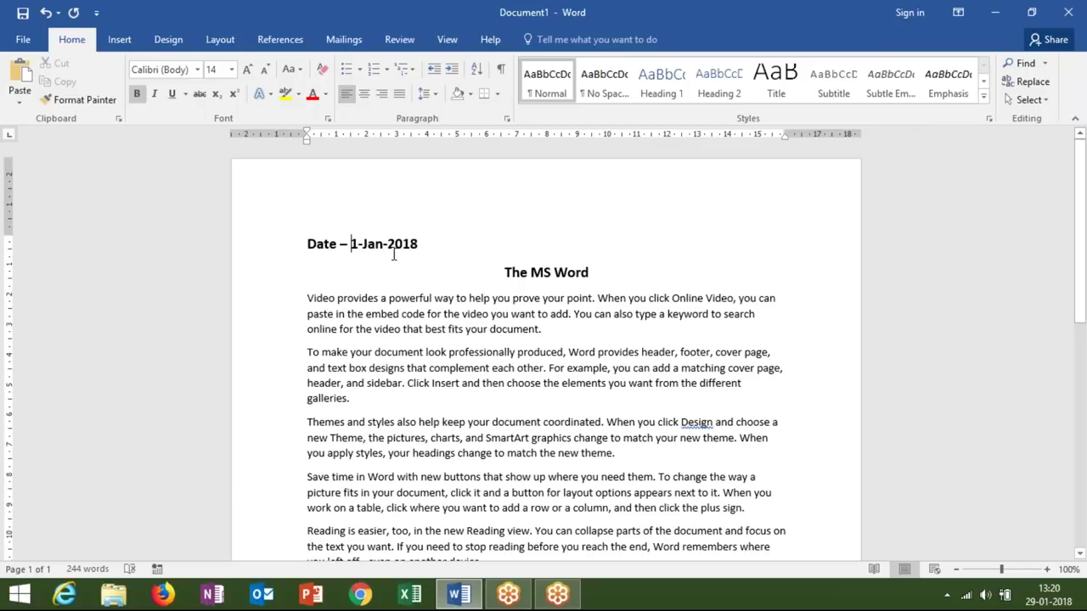
key("Delete")
type("29")
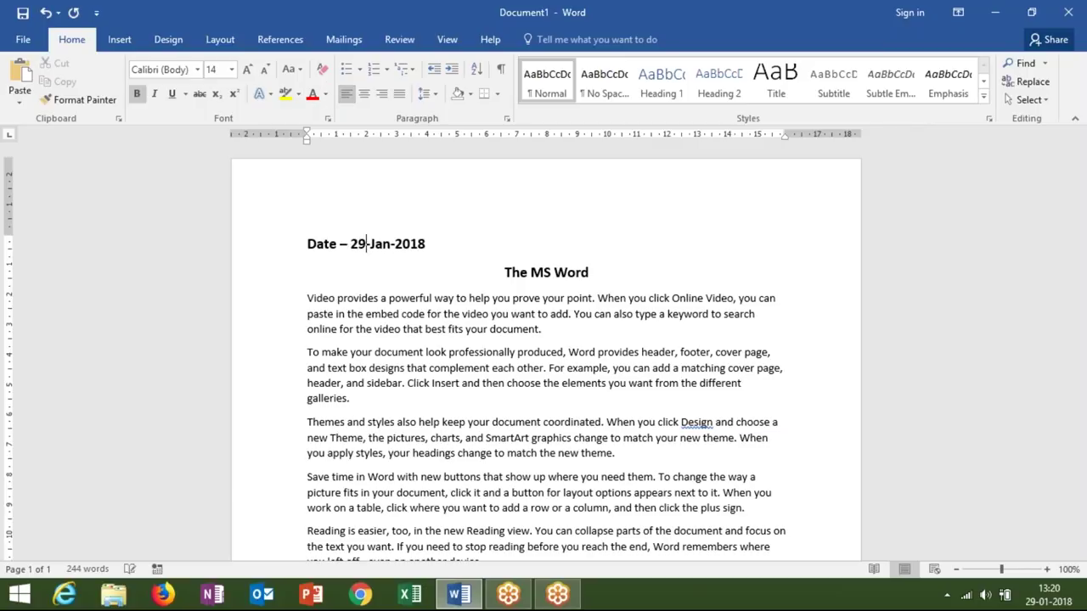
left_click(466, 284)
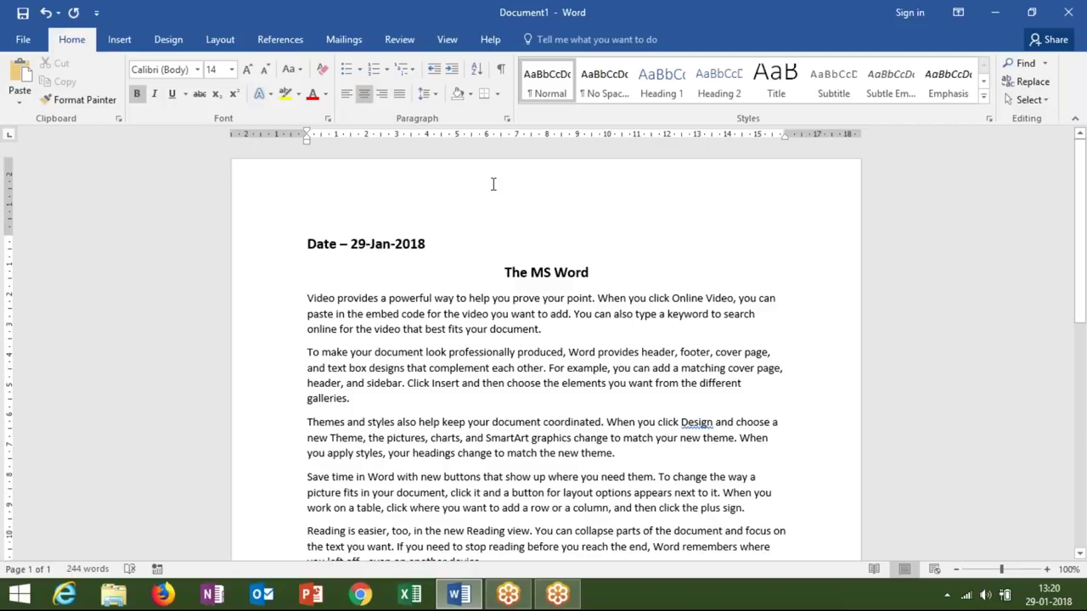
left_click(845, 234)
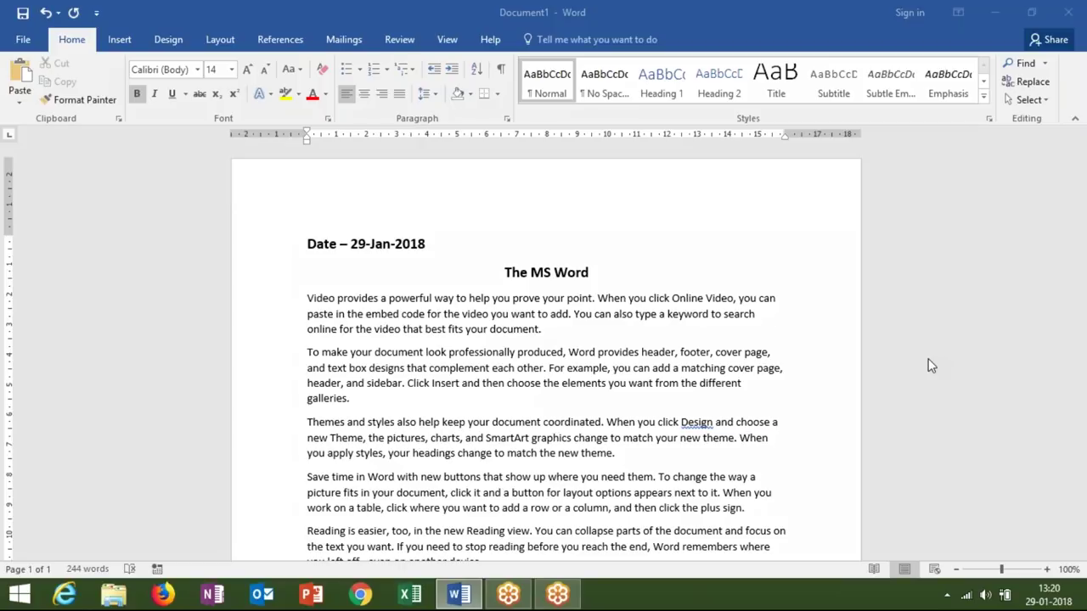
Select 'Date – 29-Jan-2018' and apply Align Right to it
left_click_drag(794, 204, 805, 204)
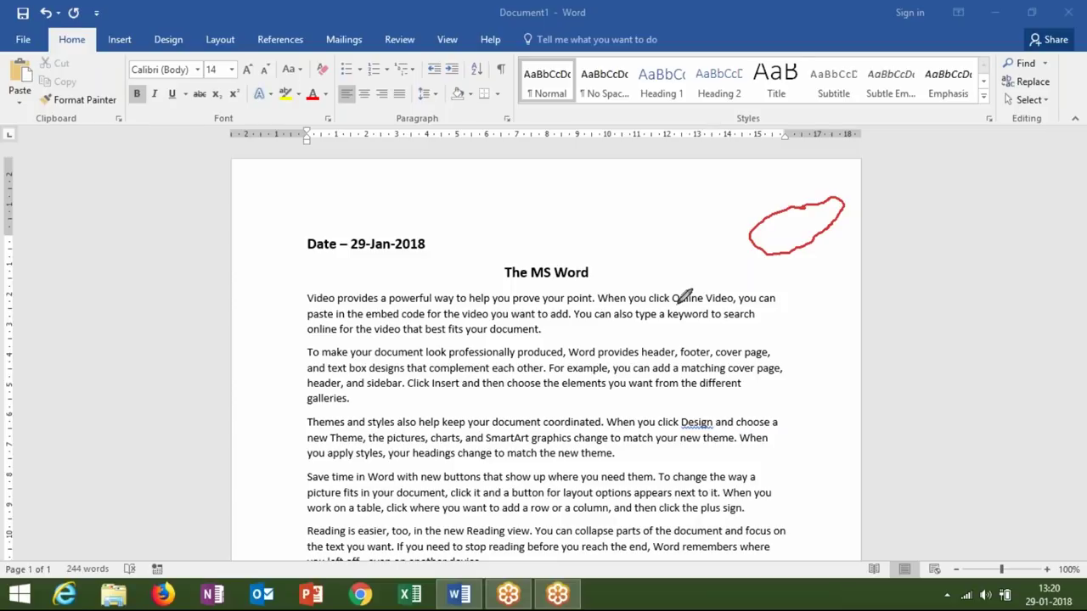
left_click(429, 244)
left_click_drag(428, 244, 326, 243)
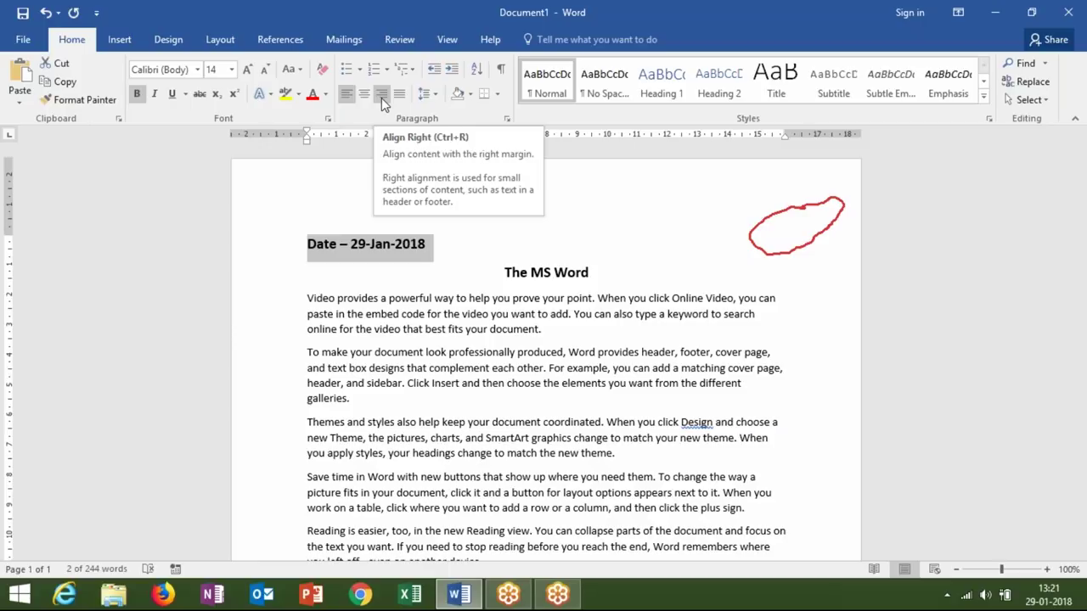
left_click(381, 98)
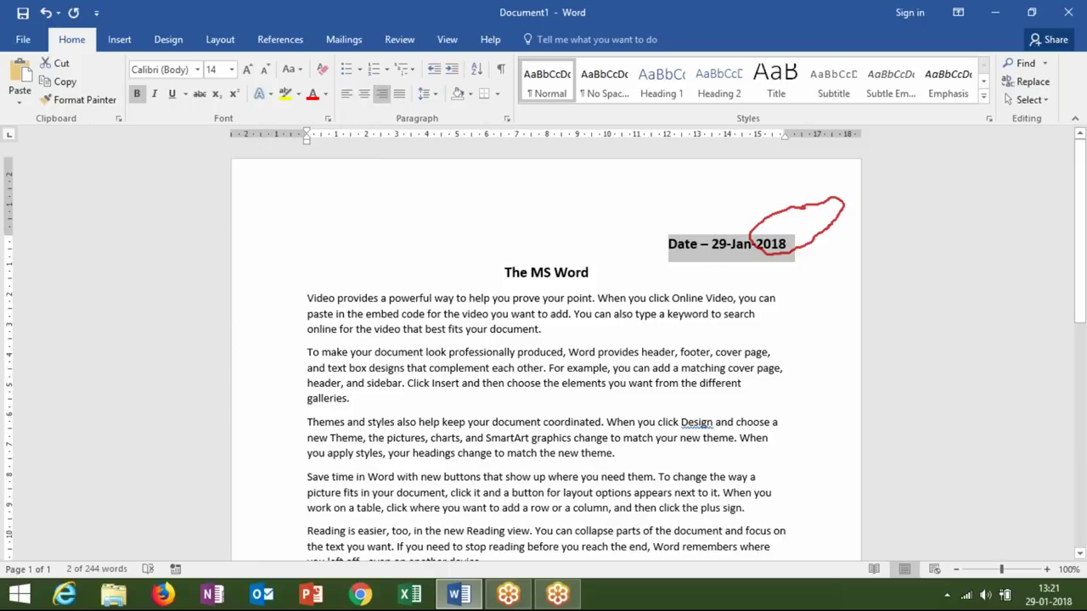
left_click(621, 297)
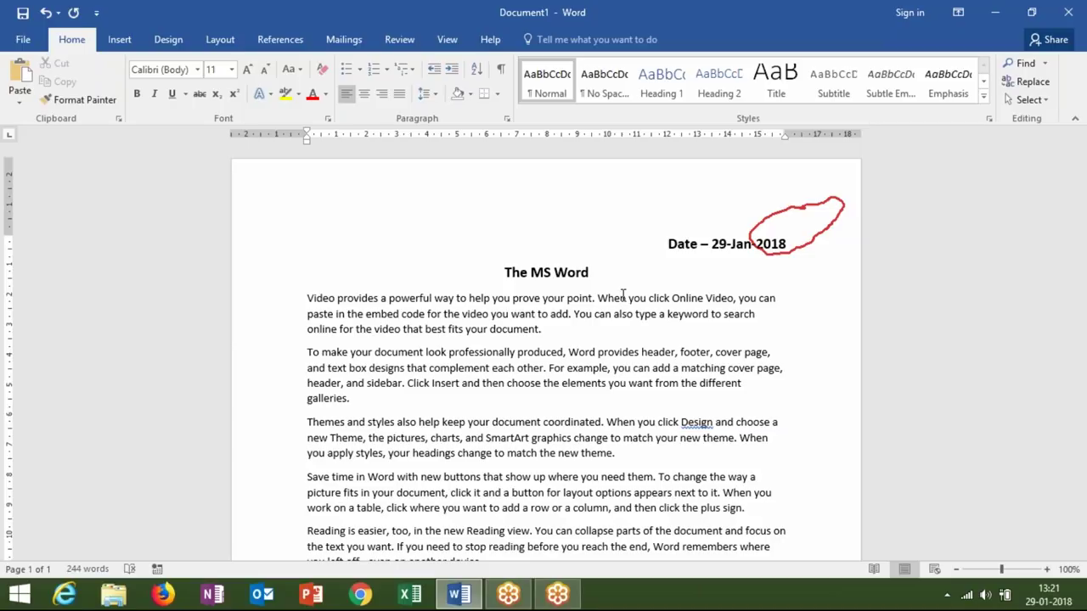
left_click(560, 315)
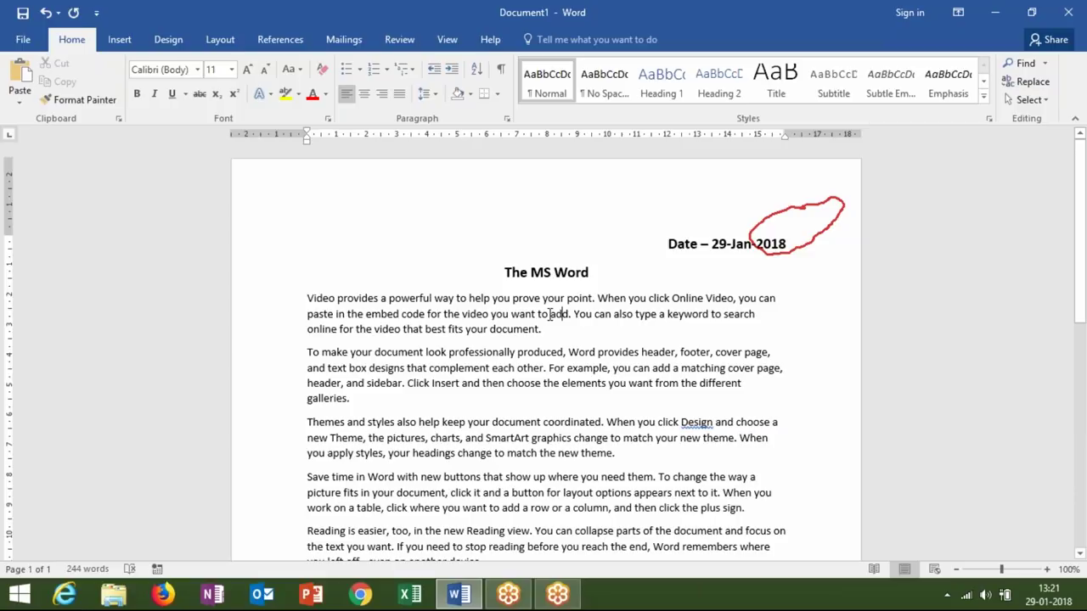
left_click_drag(541, 330, 316, 298)
left_click(632, 368)
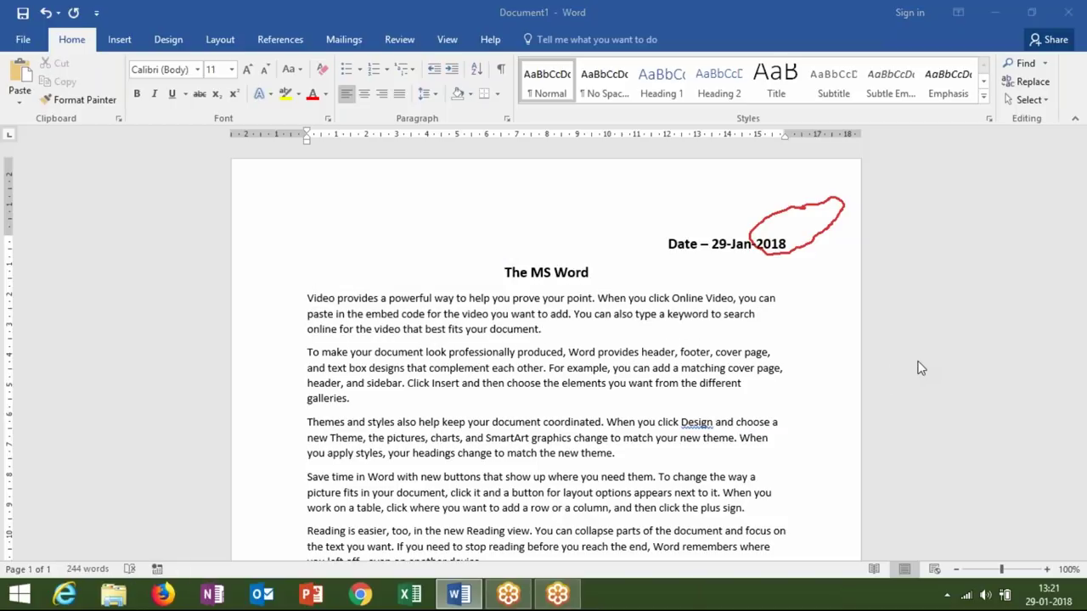
left_click_drag(769, 297, 764, 303)
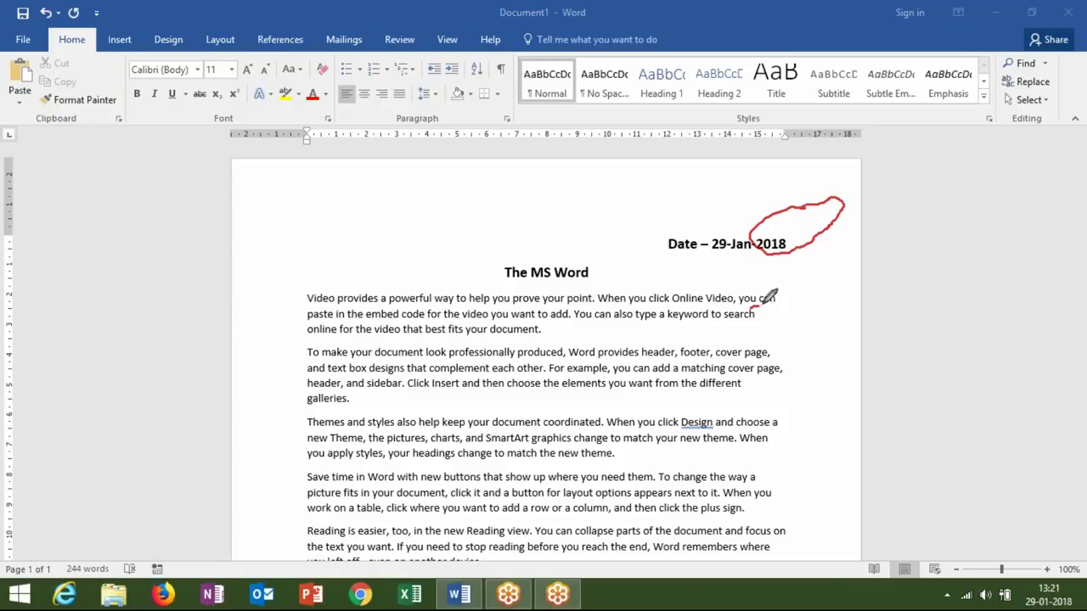
left_click_drag(764, 304, 771, 307)
mouse_move(774, 355)
left_mouse_down()
mouse_move(782, 374)
mouse_move(755, 387)
left_mouse_up()
left_click_drag(353, 405, 359, 411)
left_click_drag(305, 343, 300, 417)
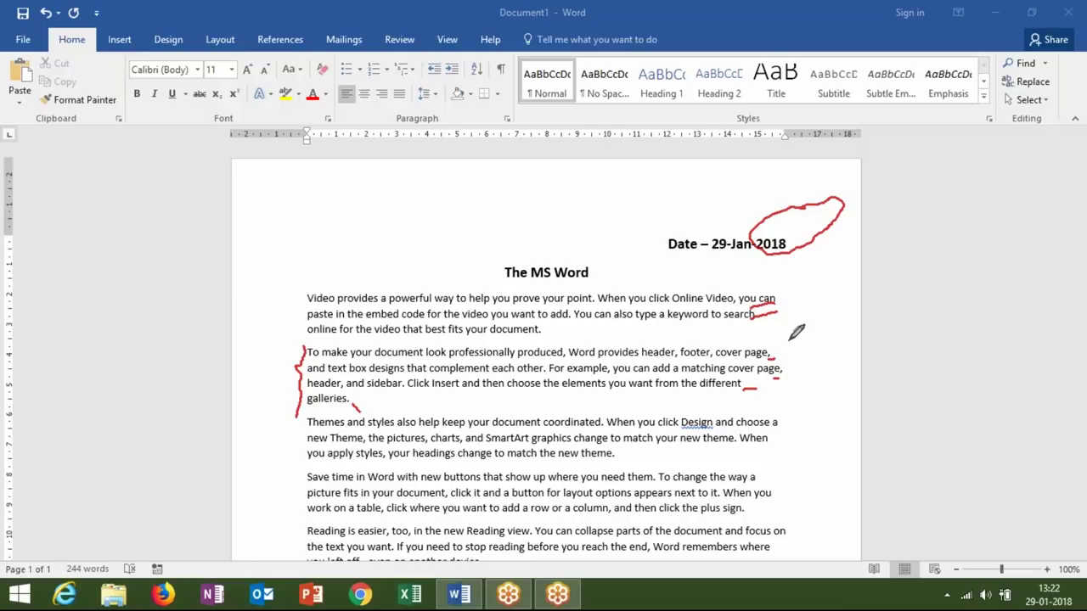
left_click_drag(789, 343, 797, 411)
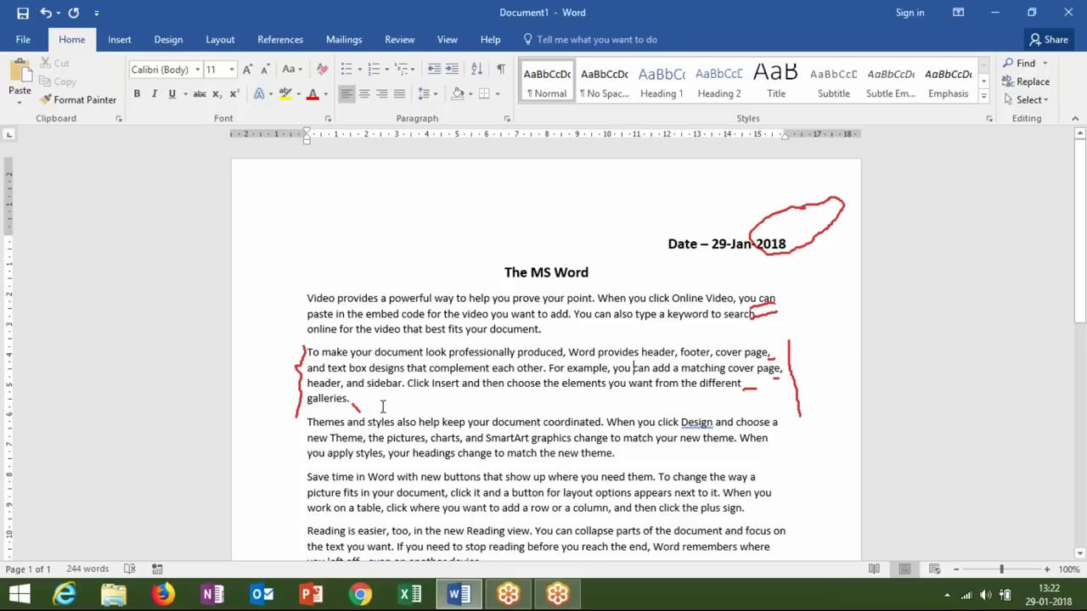
left_click_drag(378, 403, 330, 343)
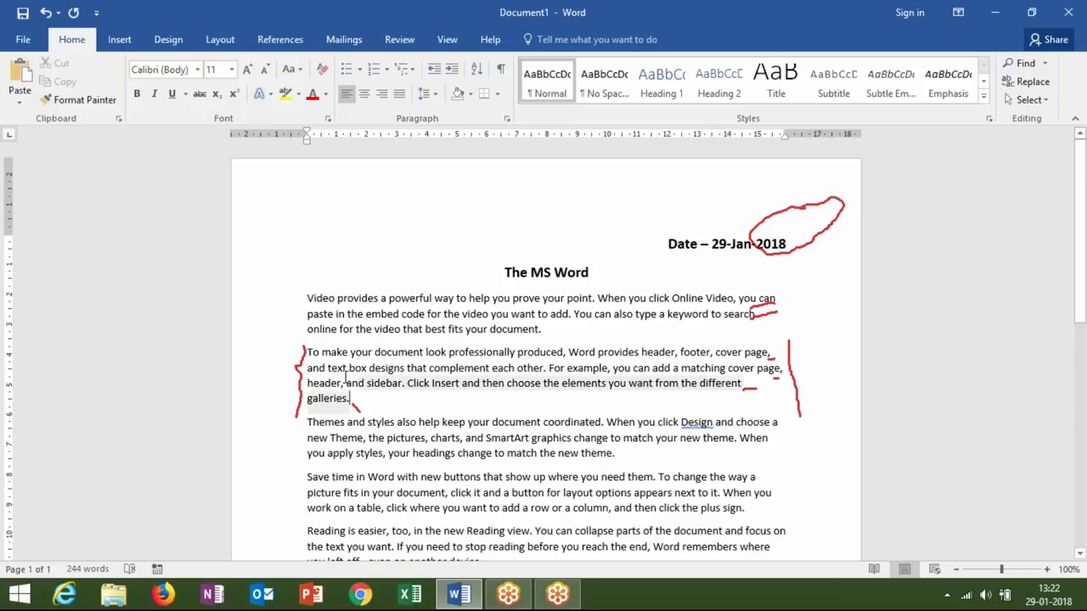
Select all five body paragraphs and justify them flush to both margins
left_click(314, 318)
scroll(314, 327, "down", 1)
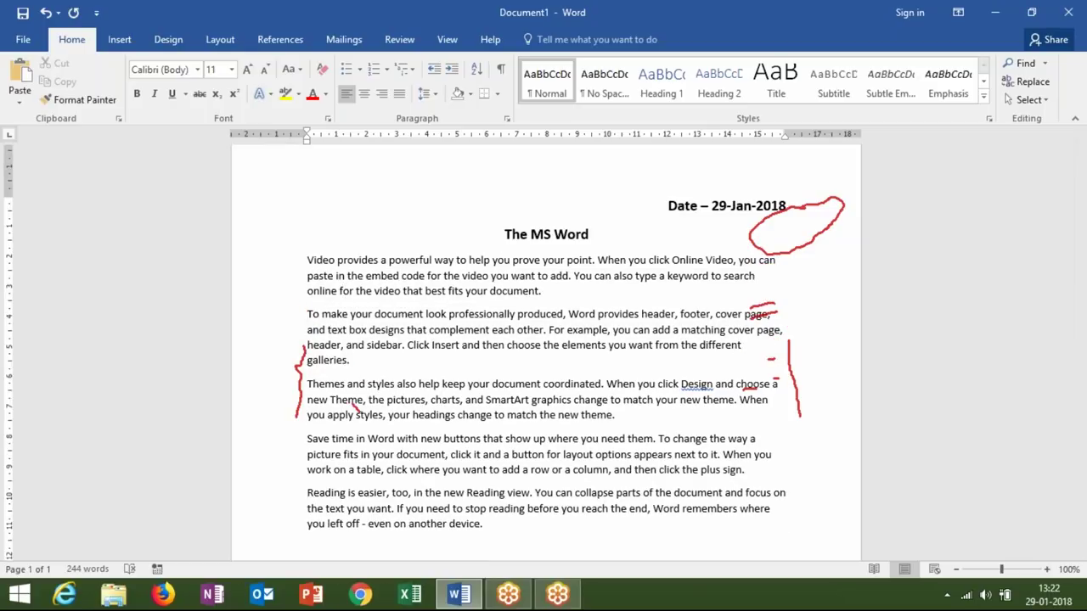
left_click_drag(486, 526, 314, 254)
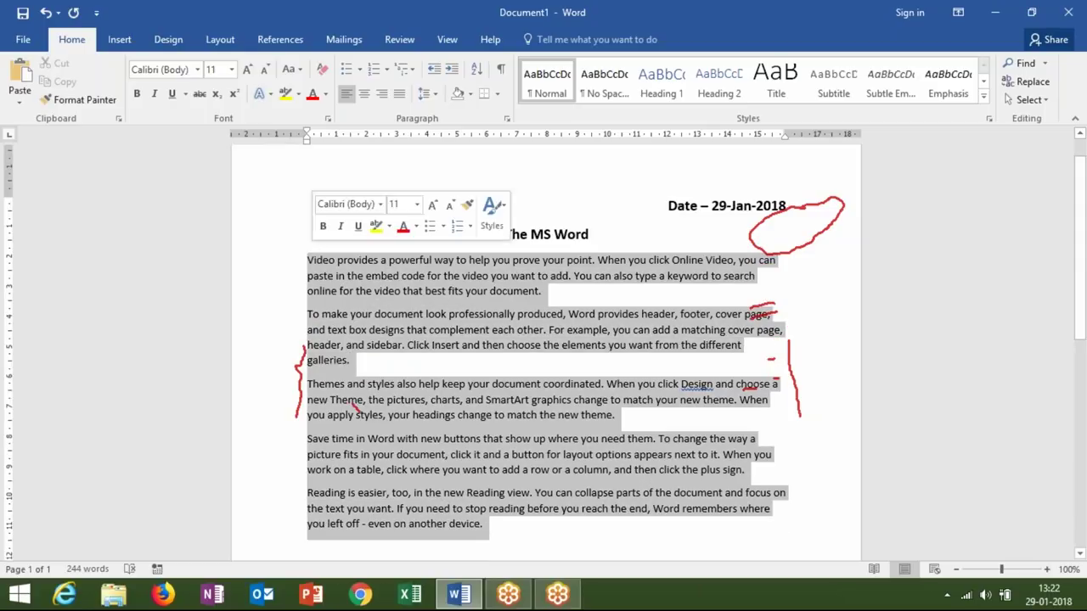
scroll(315, 370, "up", 1)
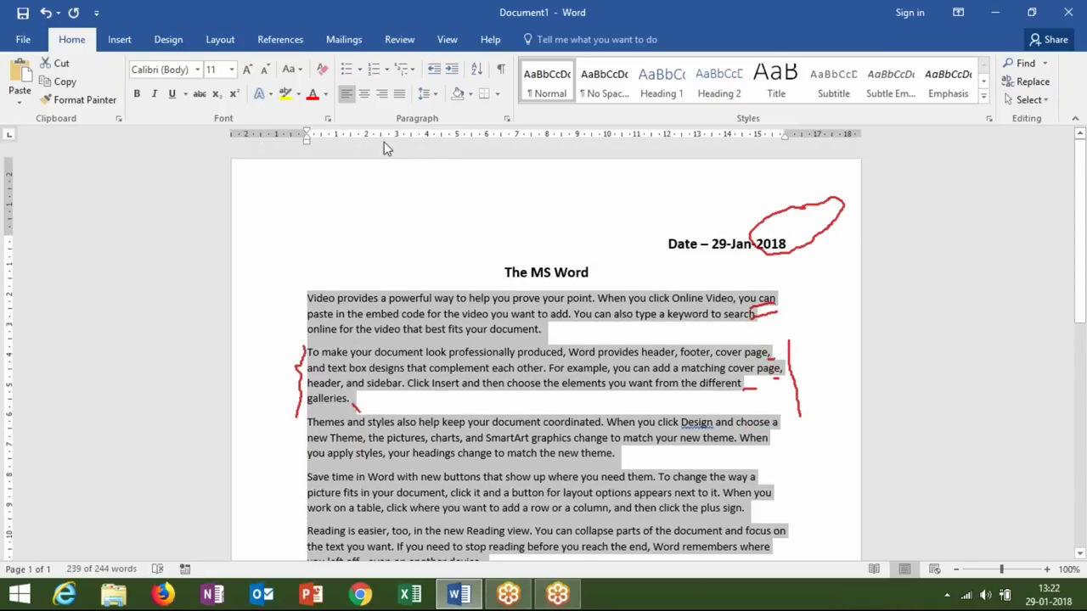
left_click(399, 94)
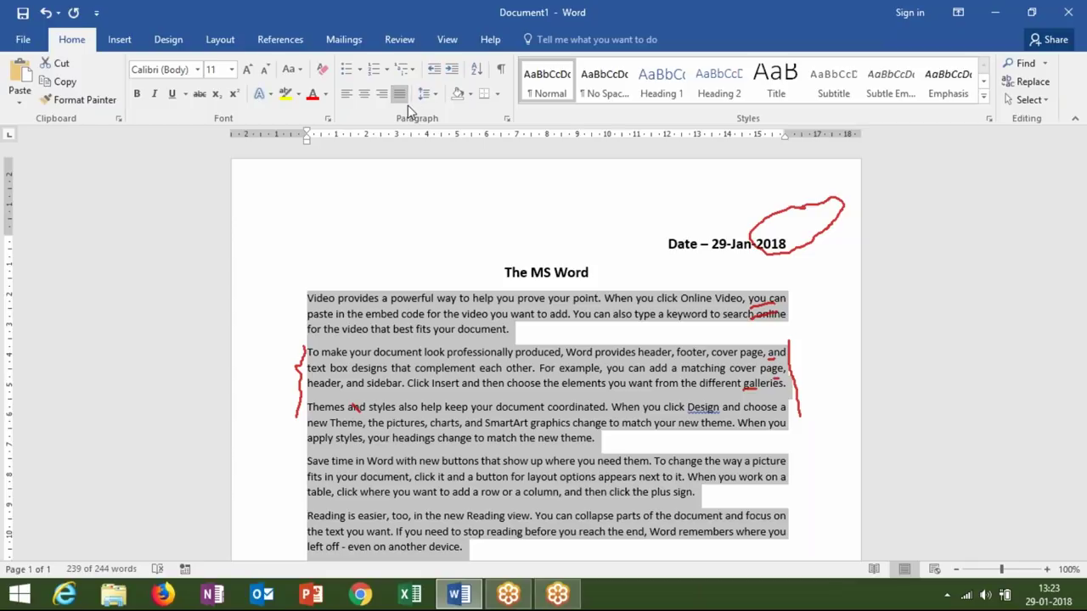
Select the title and first paragraph and bring up the Line and Paragraph Spacing choices
left_click(627, 332)
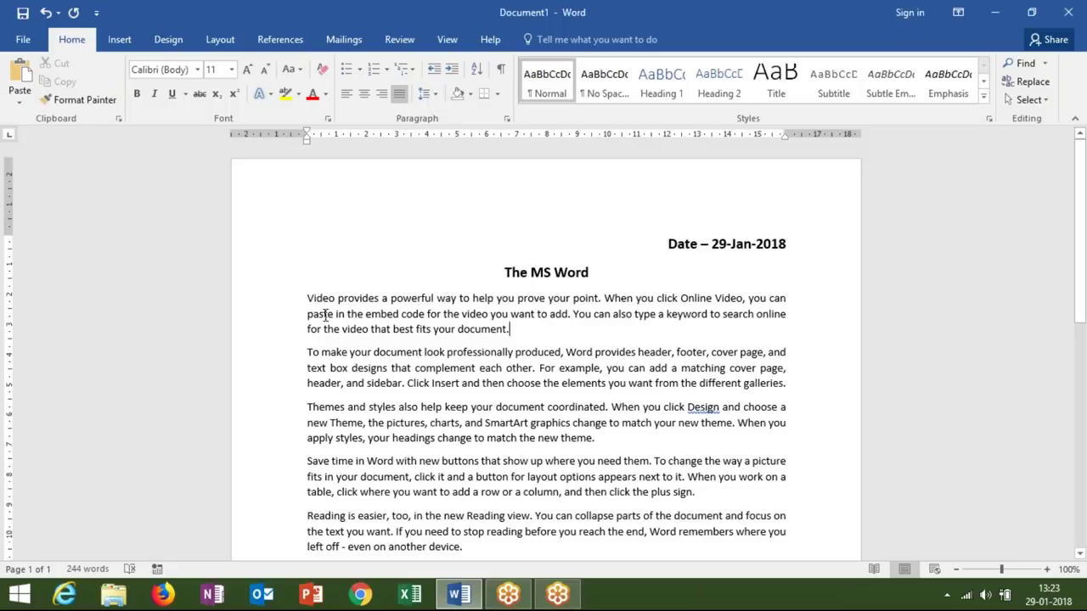
mouse_move(510, 329)
left_mouse_down()
mouse_move(365, 314)
mouse_move(306, 289)
left_mouse_up()
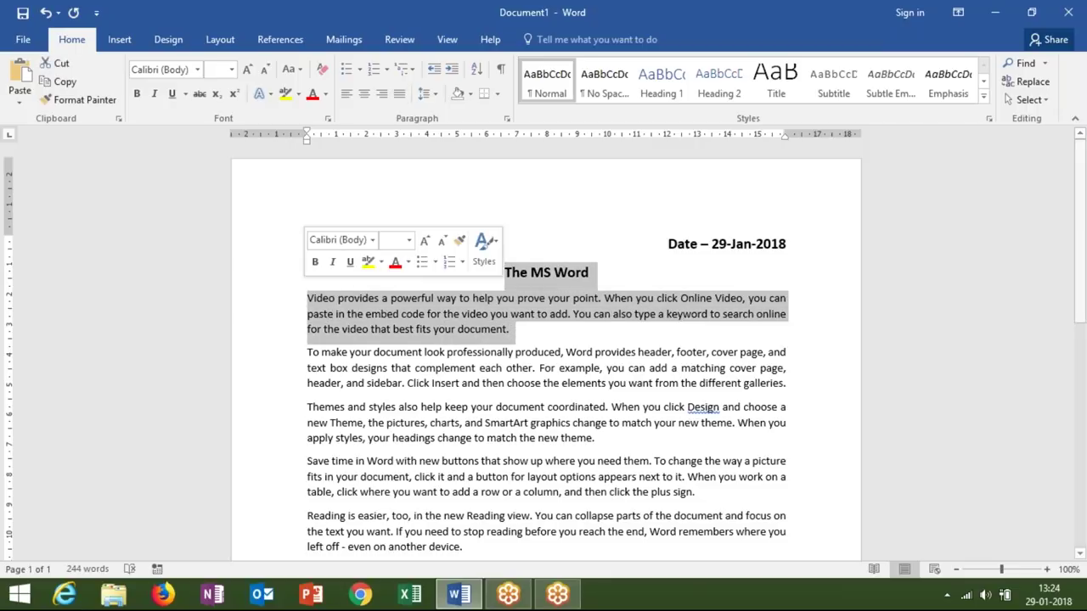
left_click(434, 95)
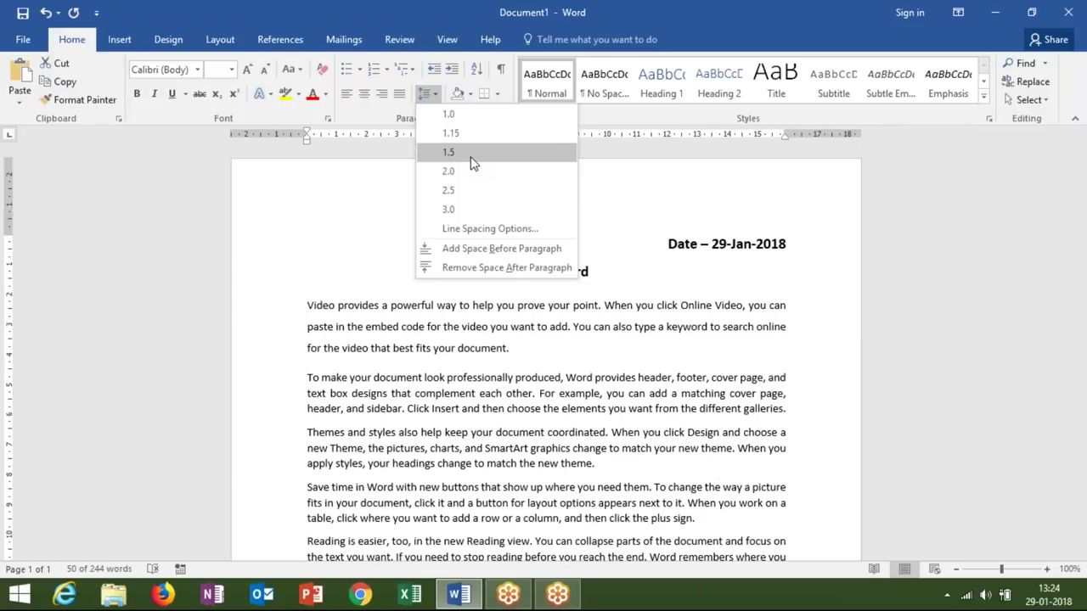
Apply 1.5 line spacing to the title and first paragraph, then reselect the first paragraph
left_click(473, 163)
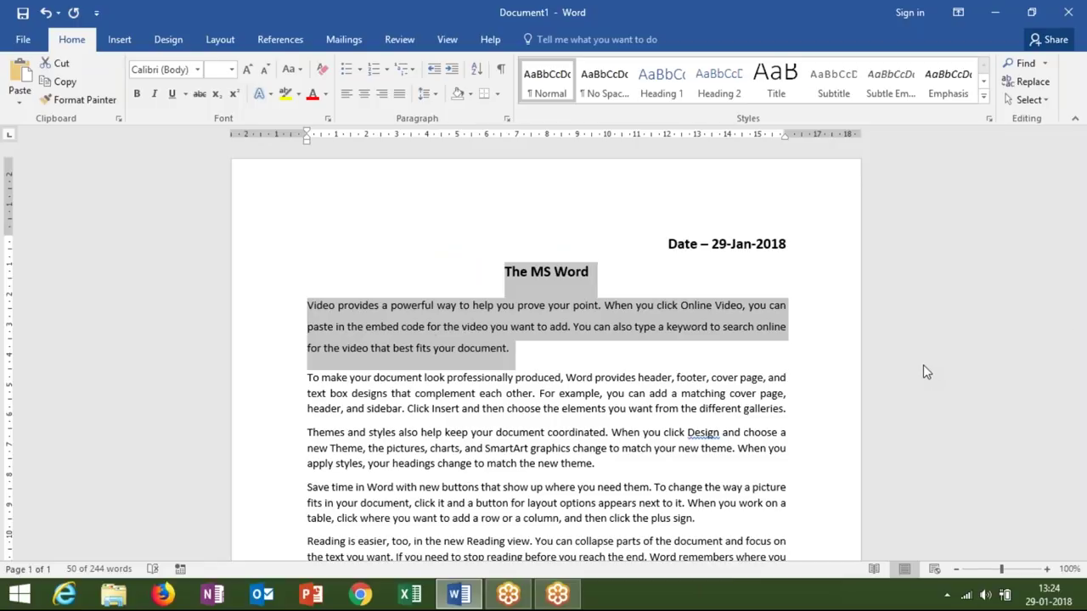
key("ctrl+2")
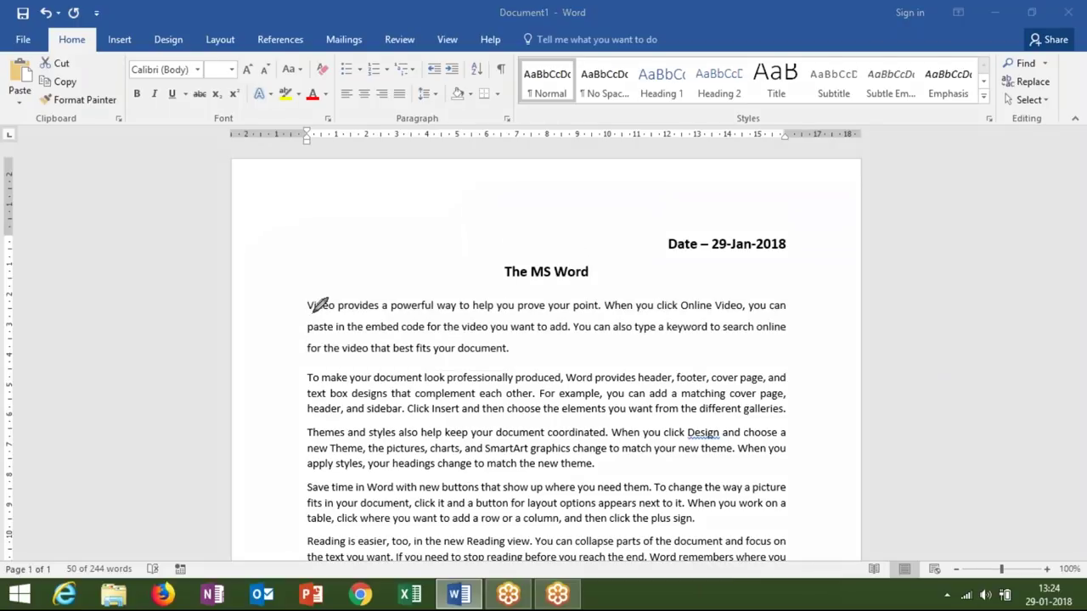
left_click_drag(311, 312, 311, 338)
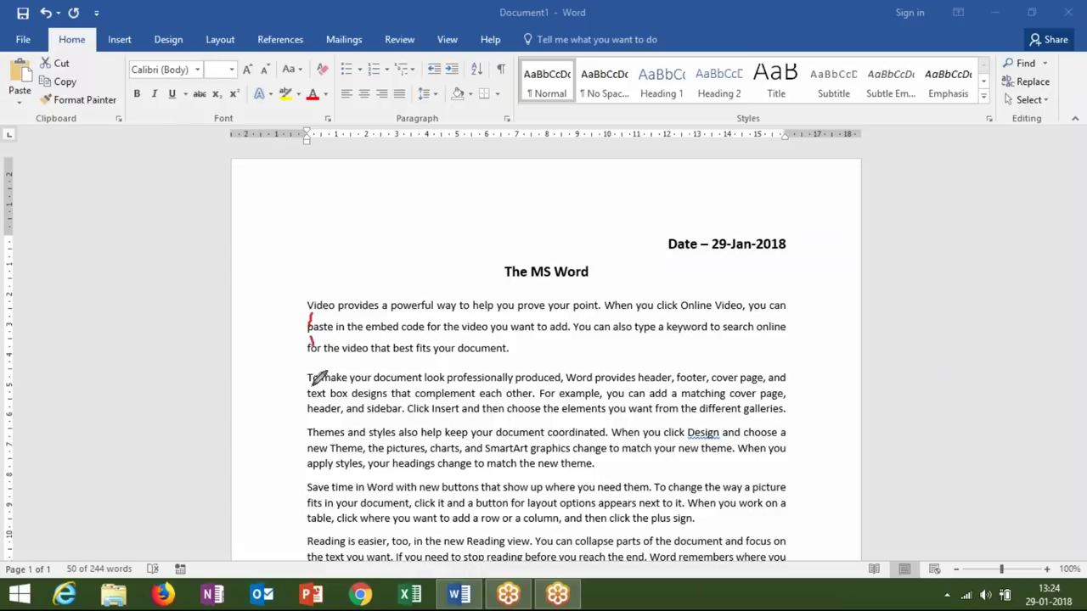
left_click_drag(312, 383, 311, 393)
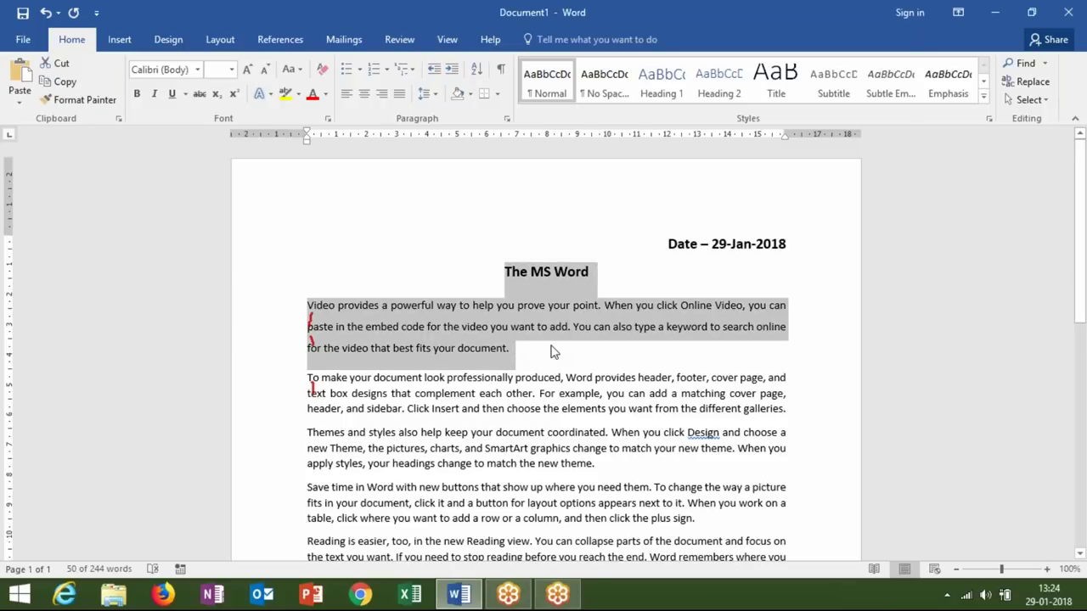
left_click(526, 354)
left_click_drag(526, 355, 309, 314)
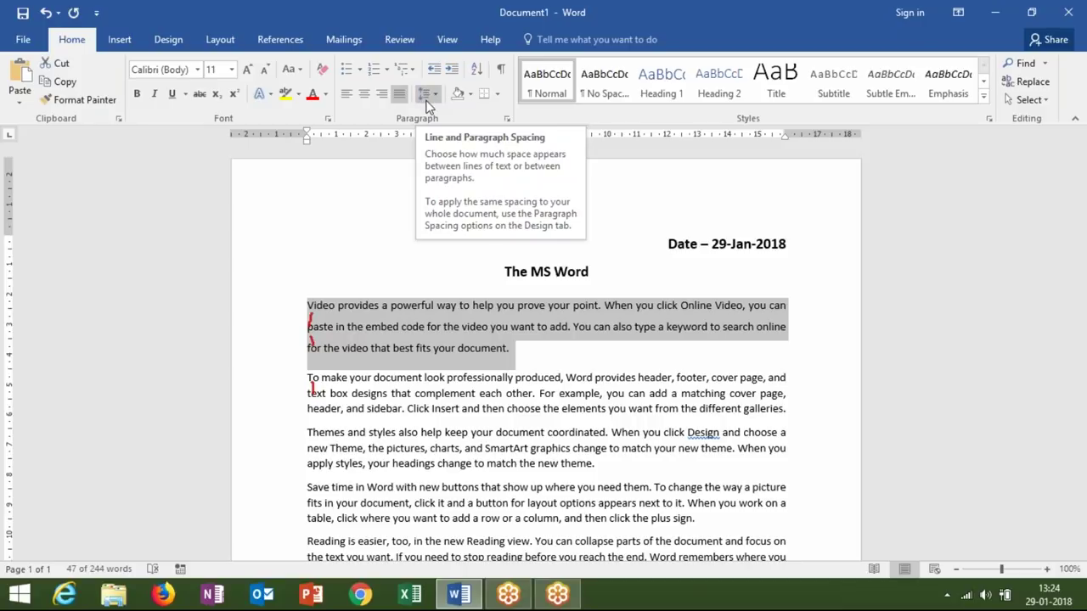
Remove the space after the first paragraph and set it to 1.0 line spacing
left_click(426, 100)
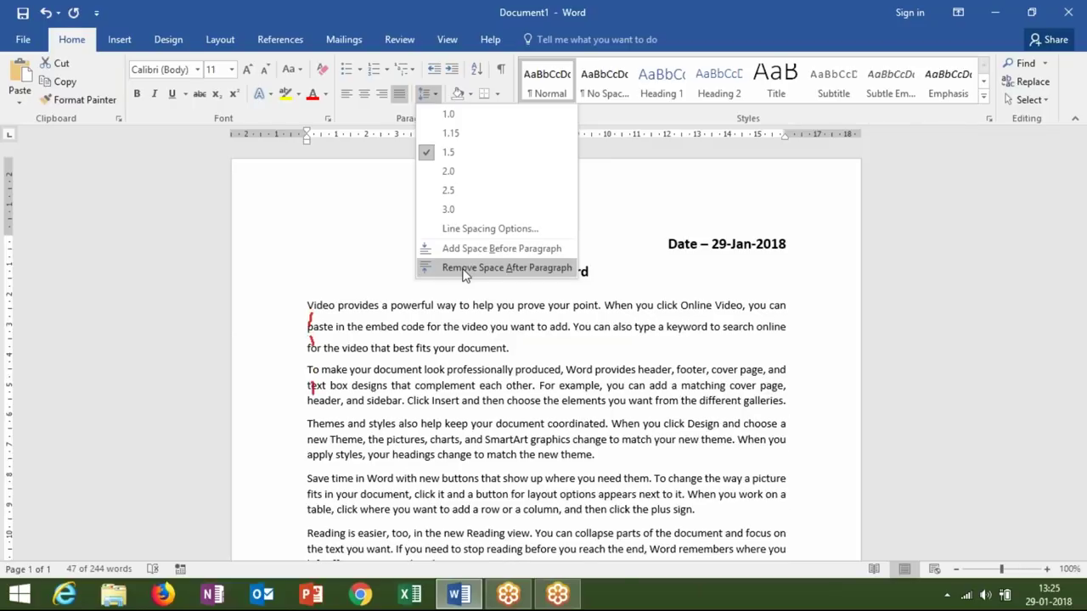
left_click(465, 269)
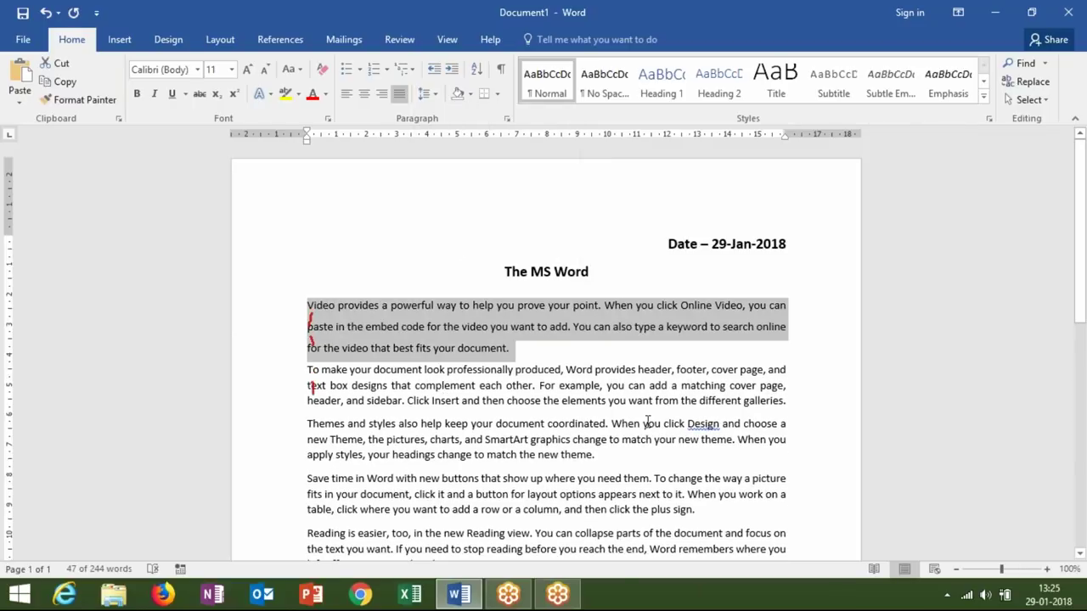
left_click(425, 93)
left_click(441, 111)
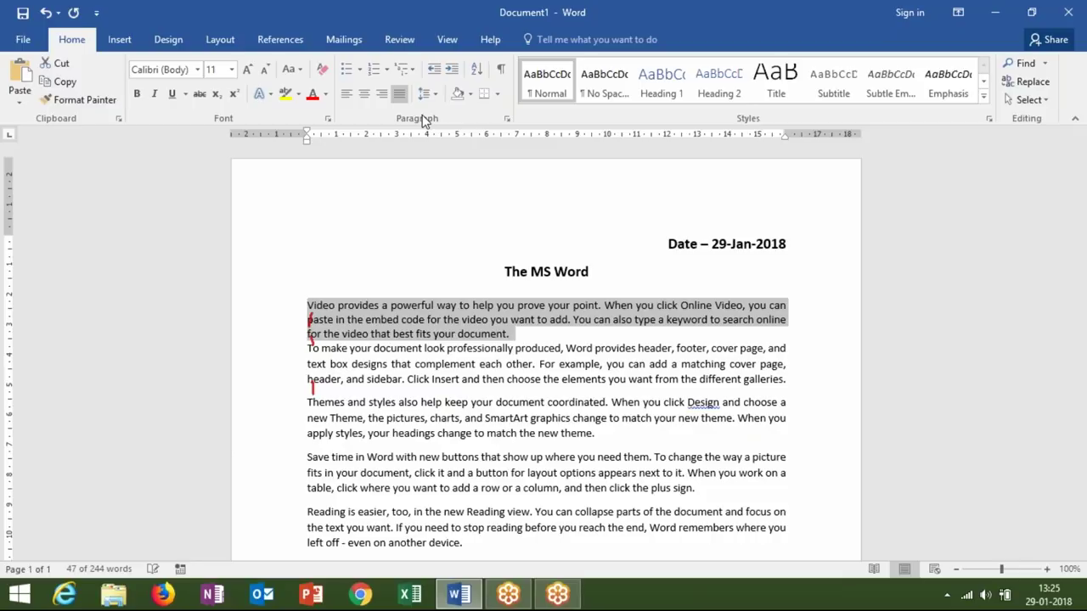
left_click(425, 93)
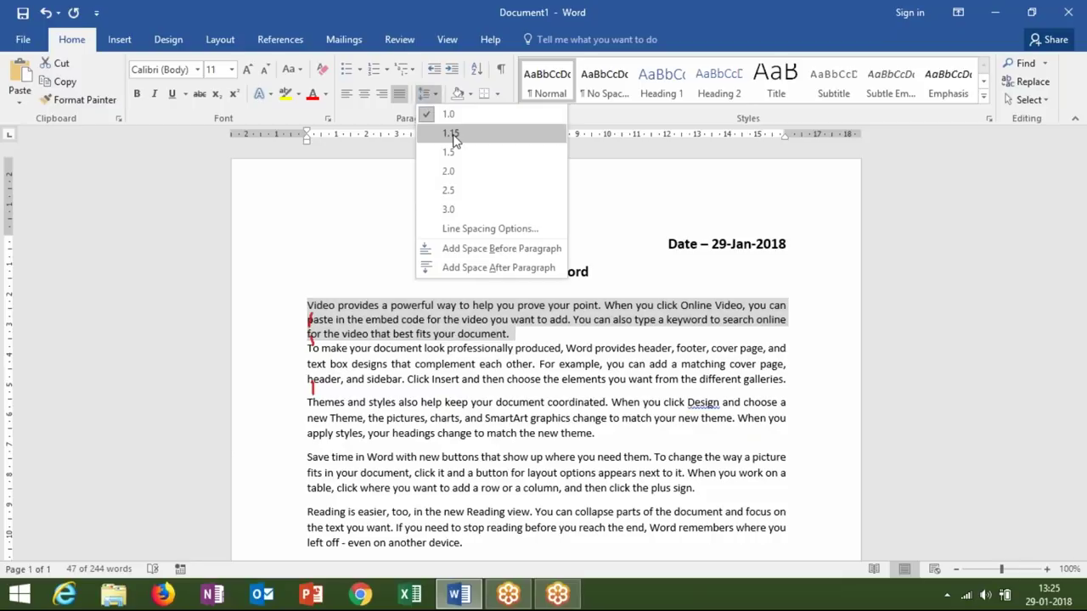
key("Escape")
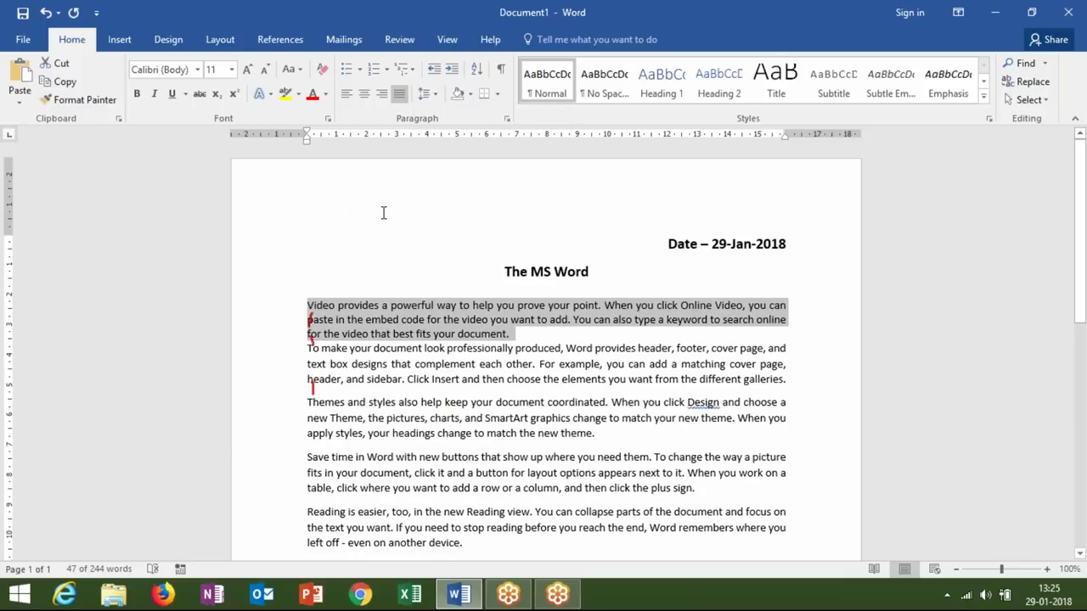
Add a blank line after the first paragraph, then select the title and first paragraph
left_click(534, 329)
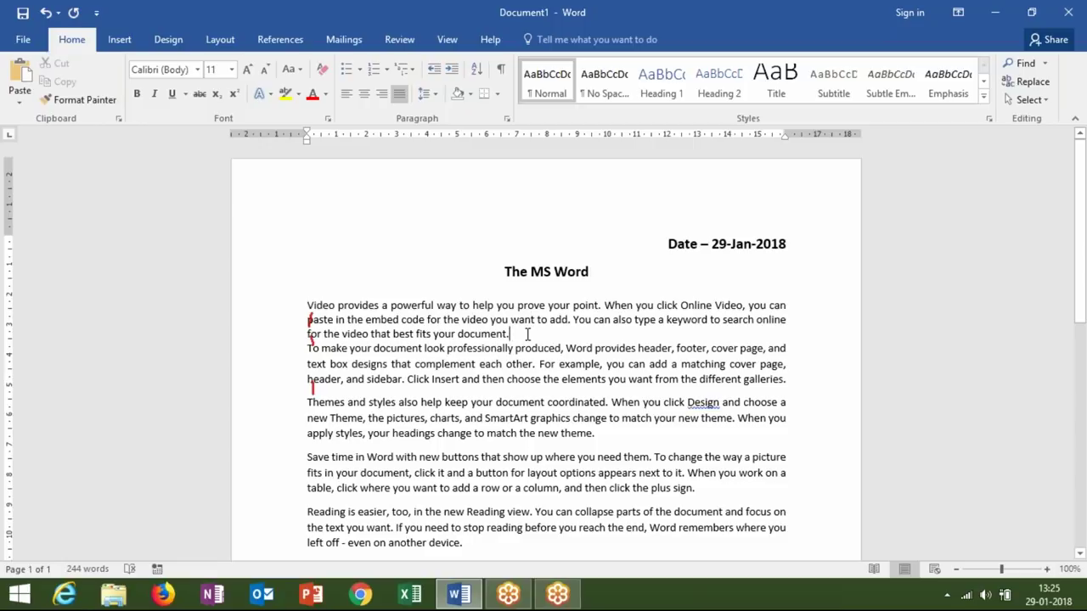
key("Return")
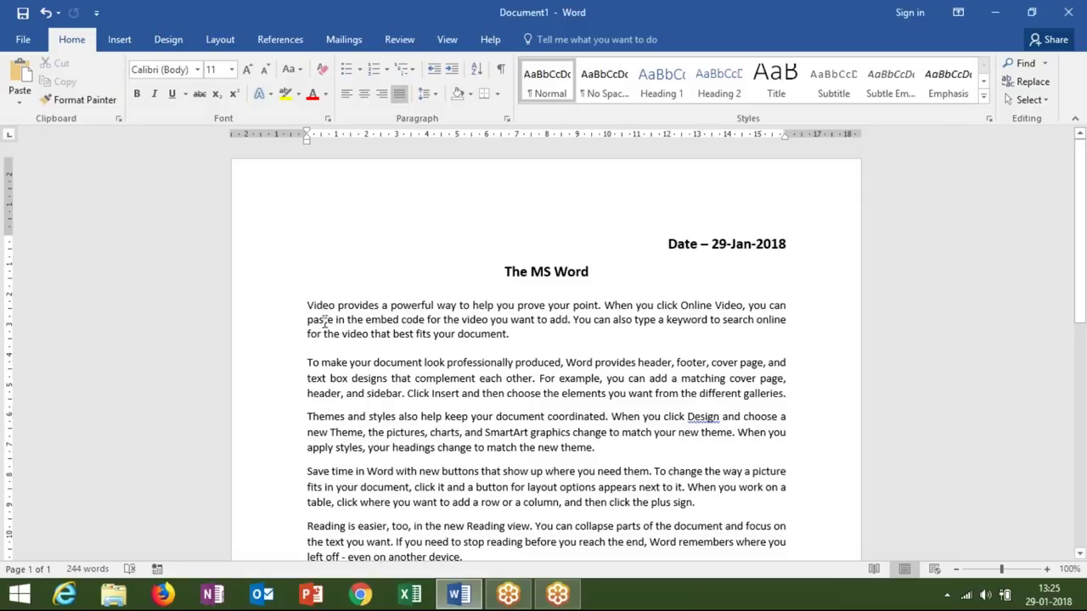
mouse_move(508, 333)
left_mouse_down()
mouse_move(309, 290)
mouse_move(310, 312)
left_mouse_up()
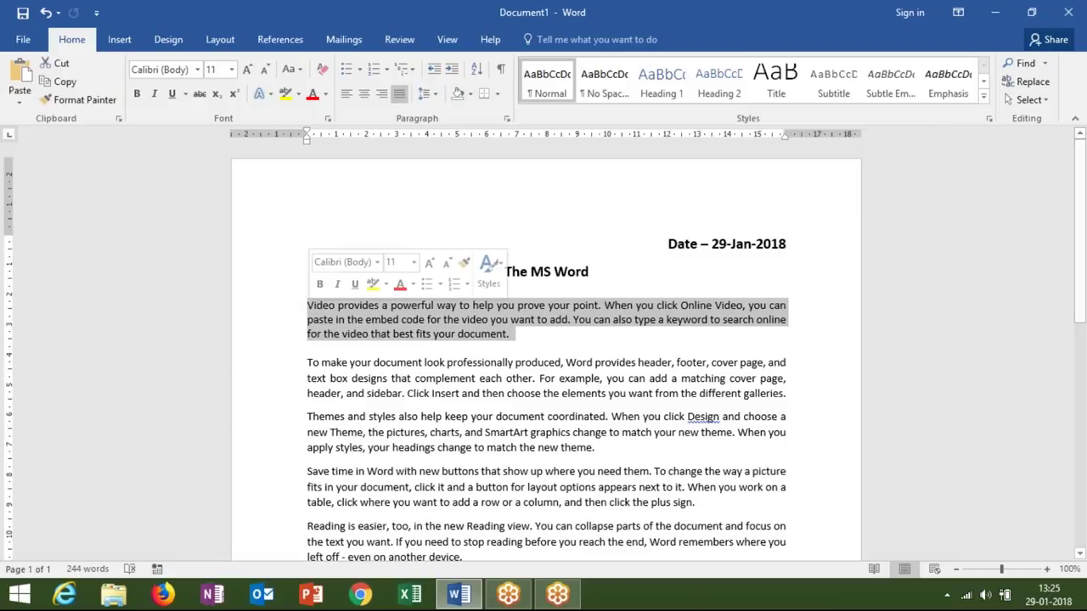
left_click(436, 95)
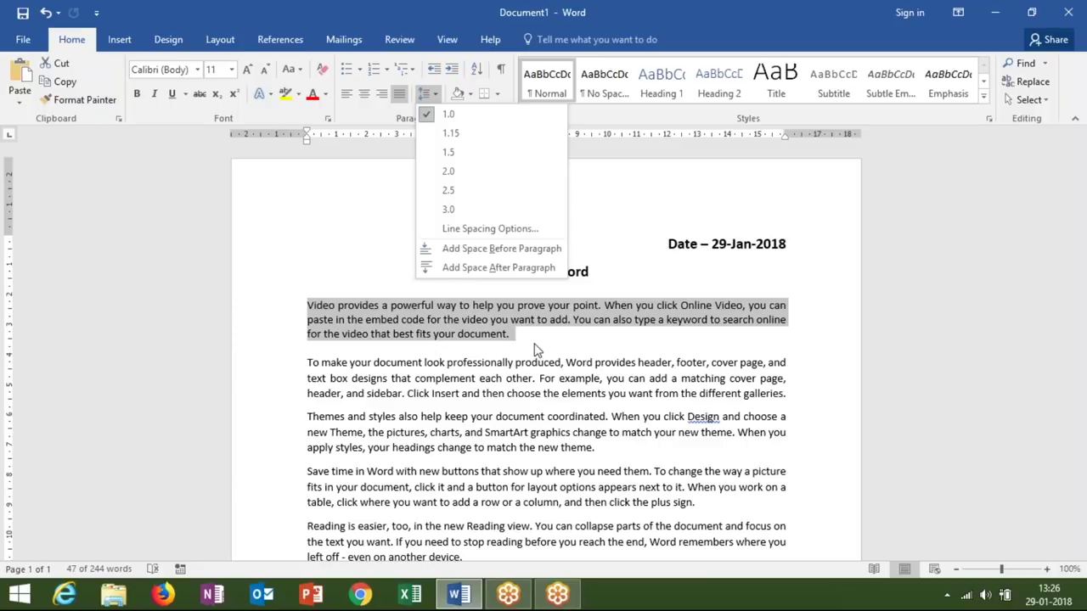
left_click(535, 345)
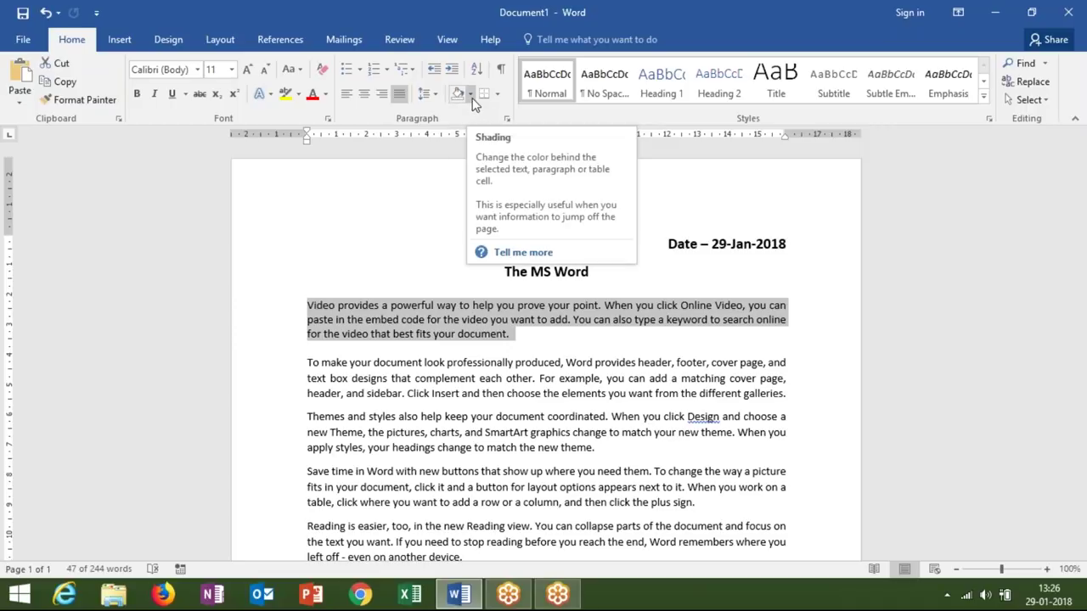
left_click(471, 96)
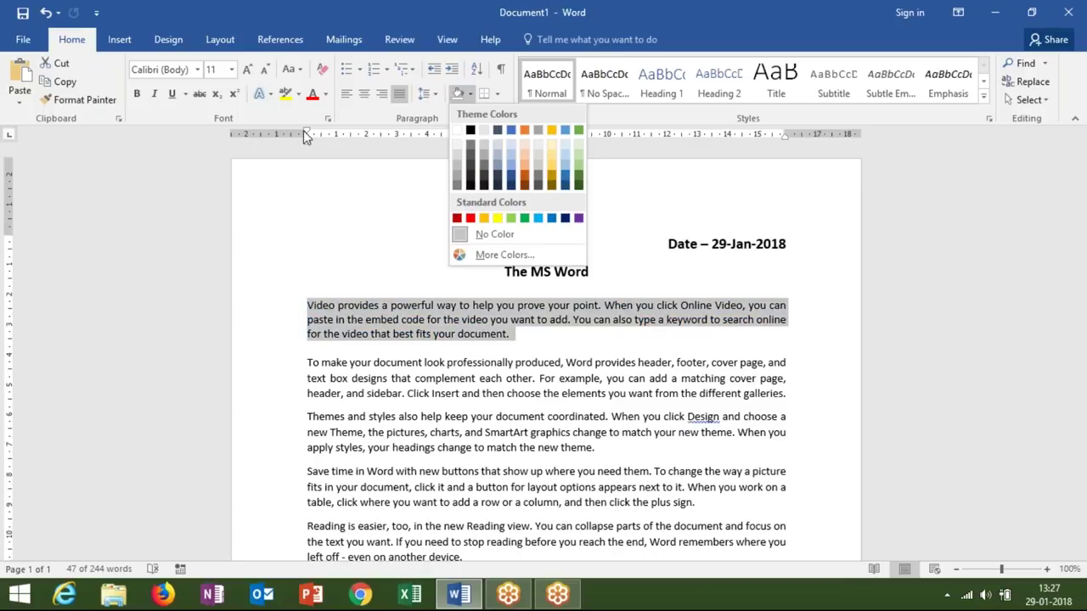
left_click(298, 93)
left_click(298, 93)
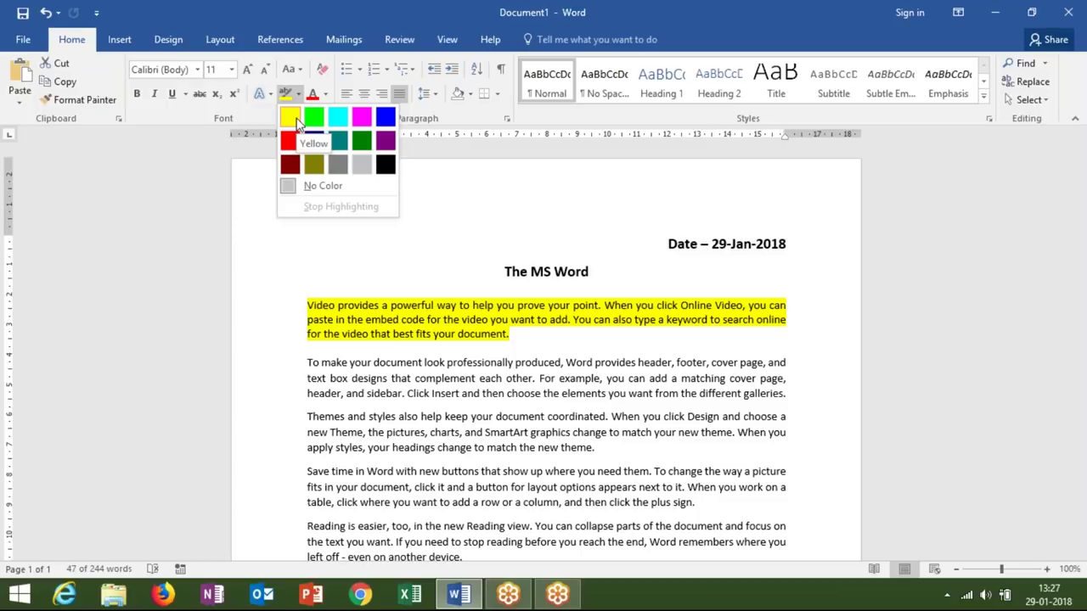
left_click(469, 95)
left_click(468, 95)
left_click(468, 95)
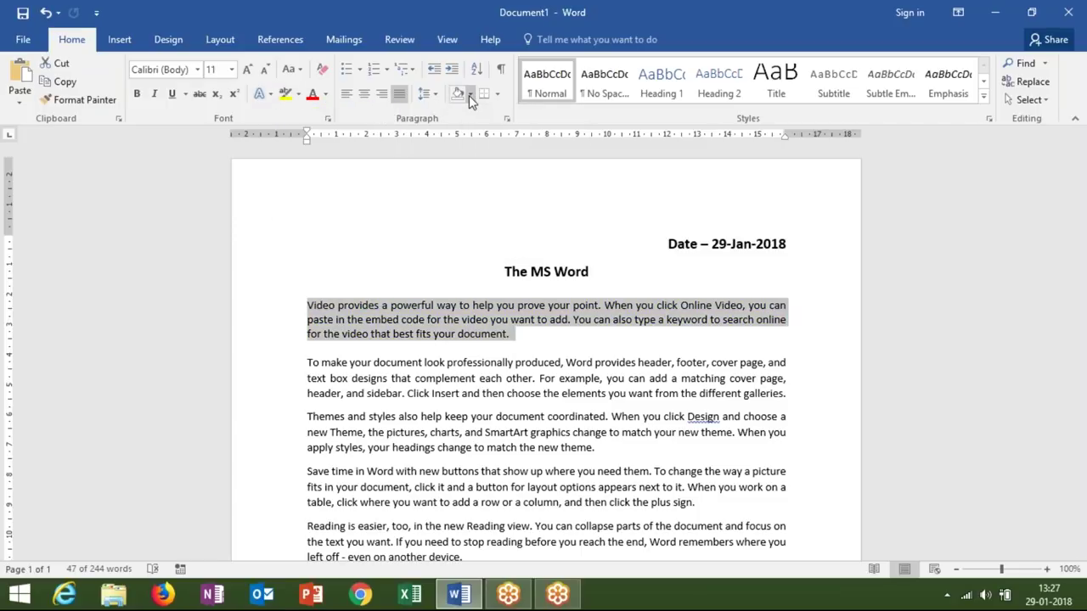
left_click(469, 95)
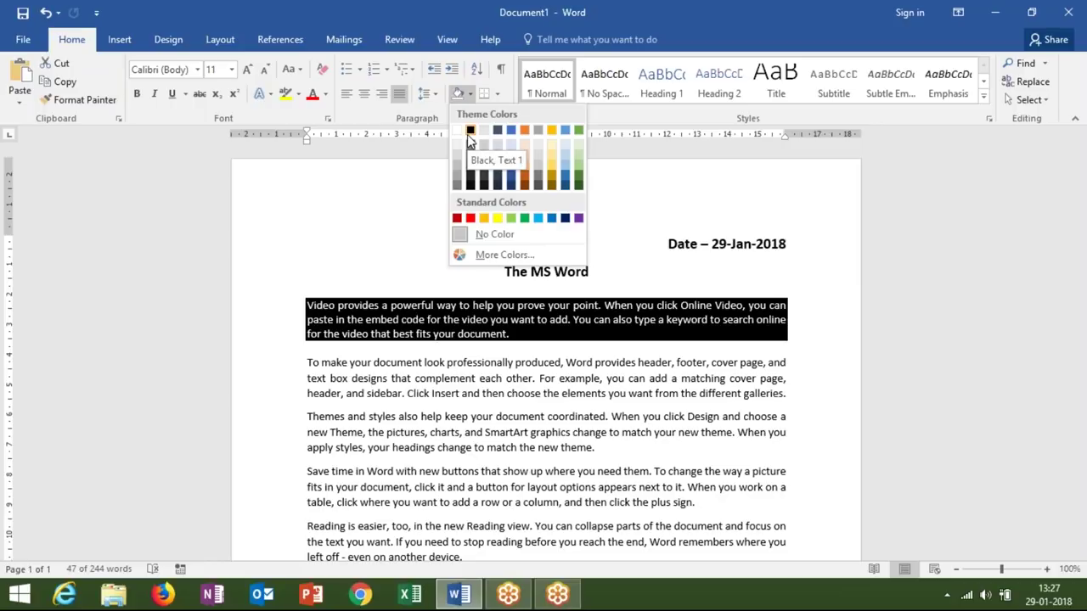
left_click(922, 360)
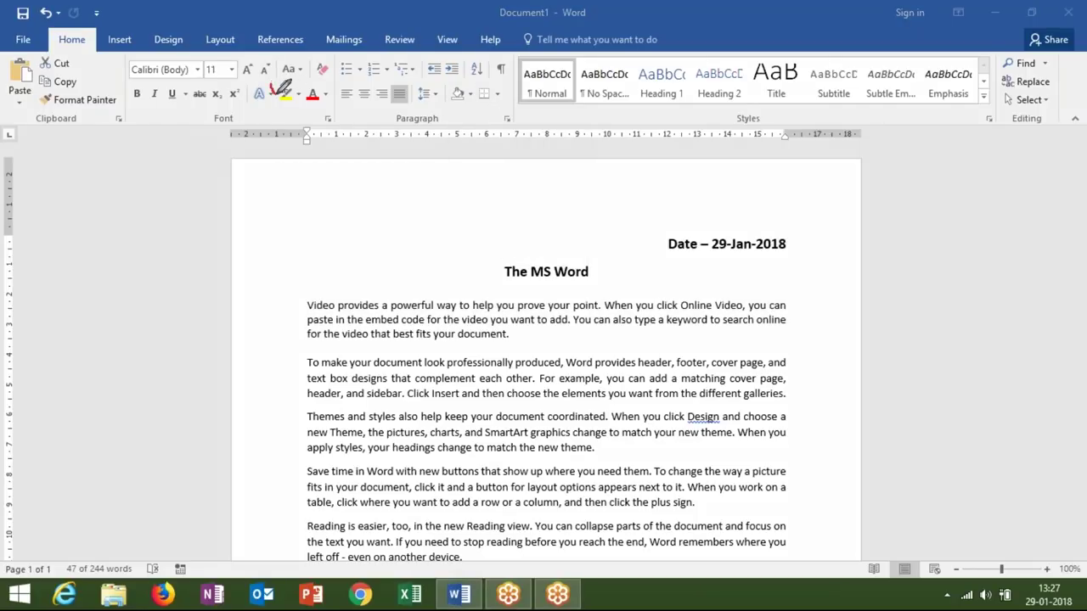
mouse_move(273, 85)
left_mouse_down()
mouse_move(309, 102)
mouse_move(268, 82)
left_mouse_up()
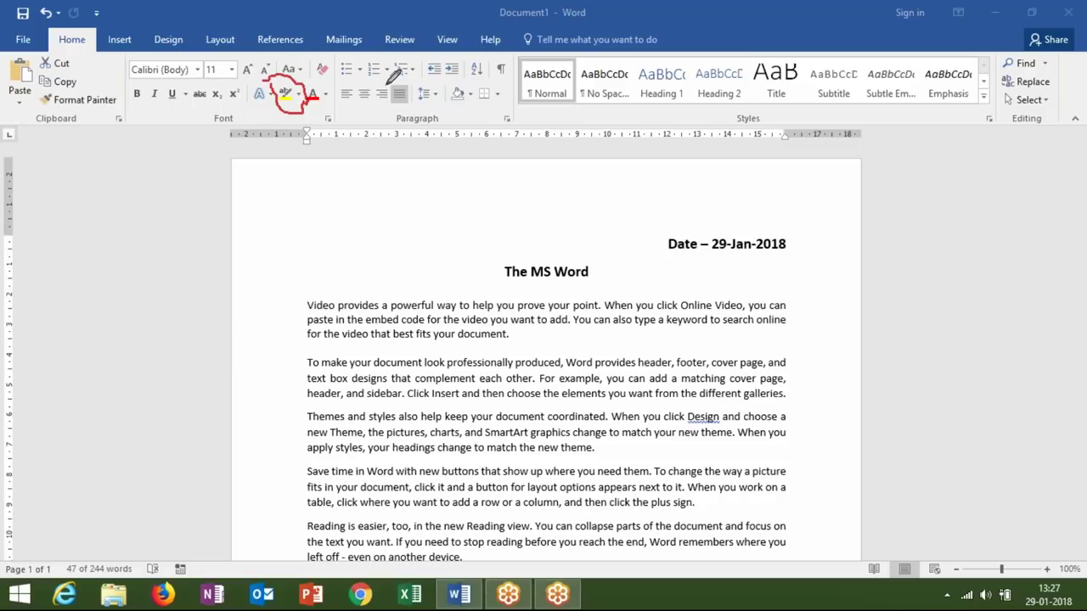
mouse_move(448, 86)
left_mouse_down()
mouse_move(486, 109)
mouse_move(450, 89)
left_mouse_up()
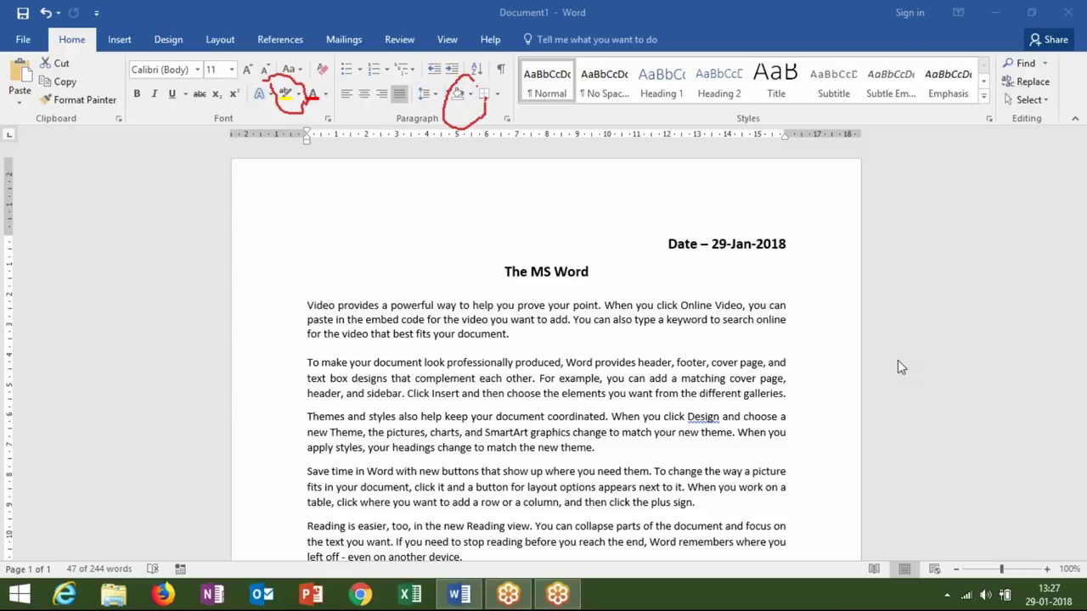
Highlight the whole first paragraph in yellow
triple_click(521, 343)
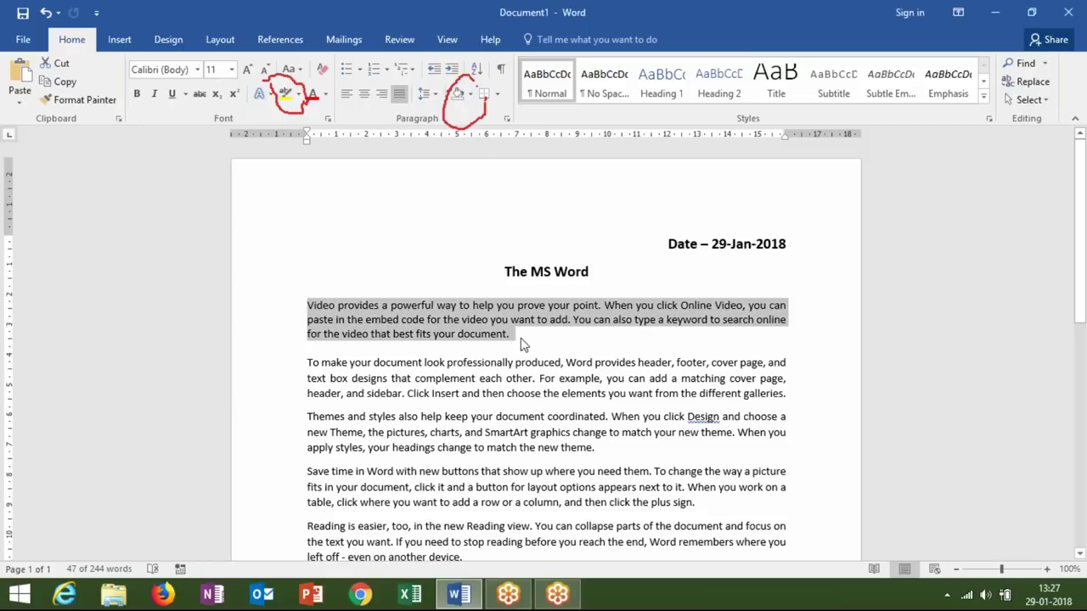
left_click(298, 94)
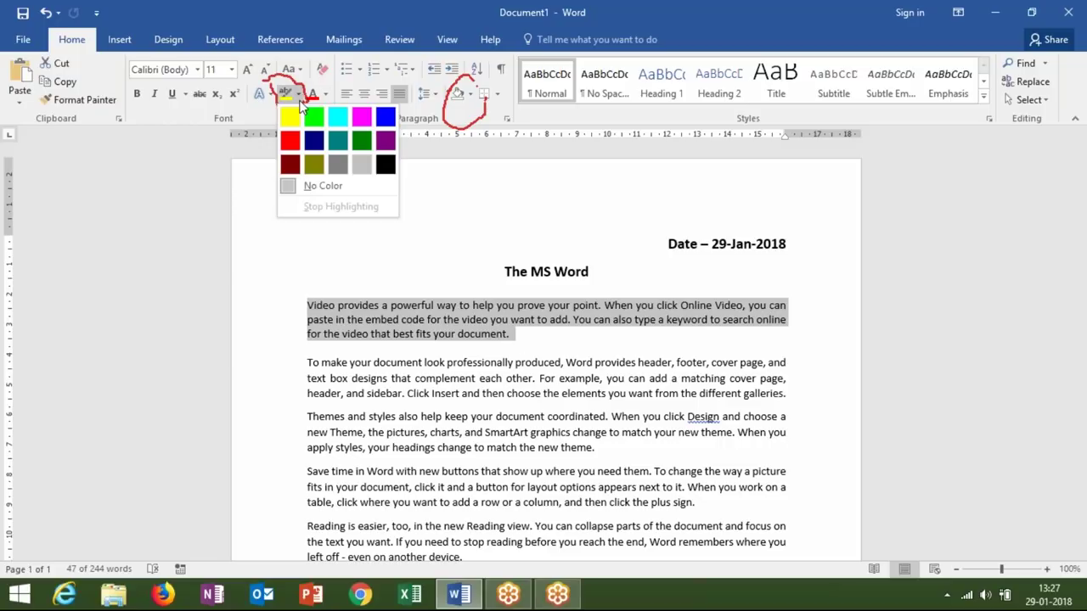
left_click(298, 116)
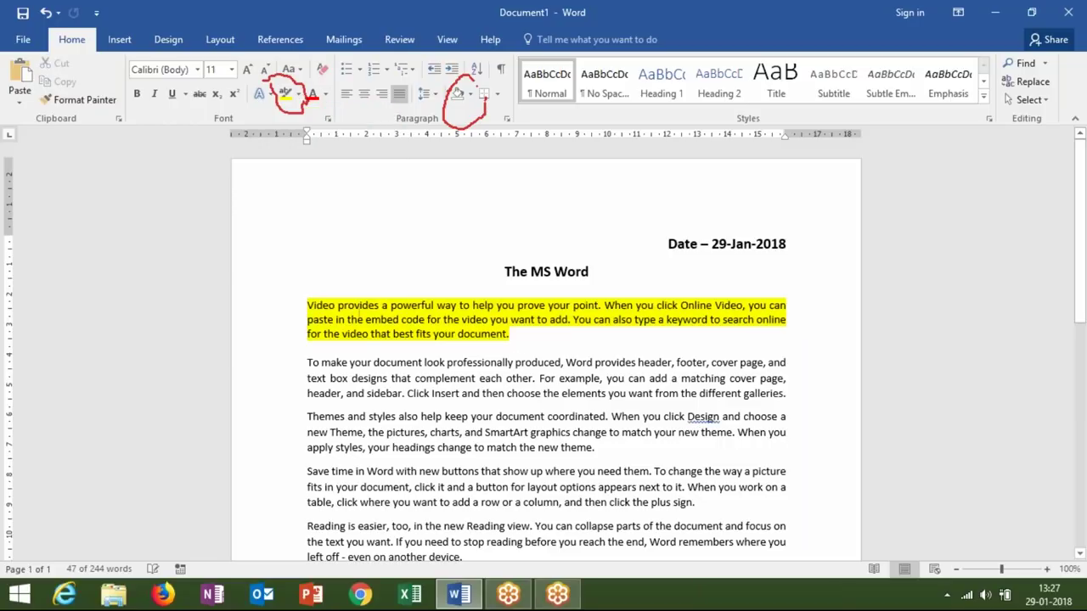
left_click(518, 340)
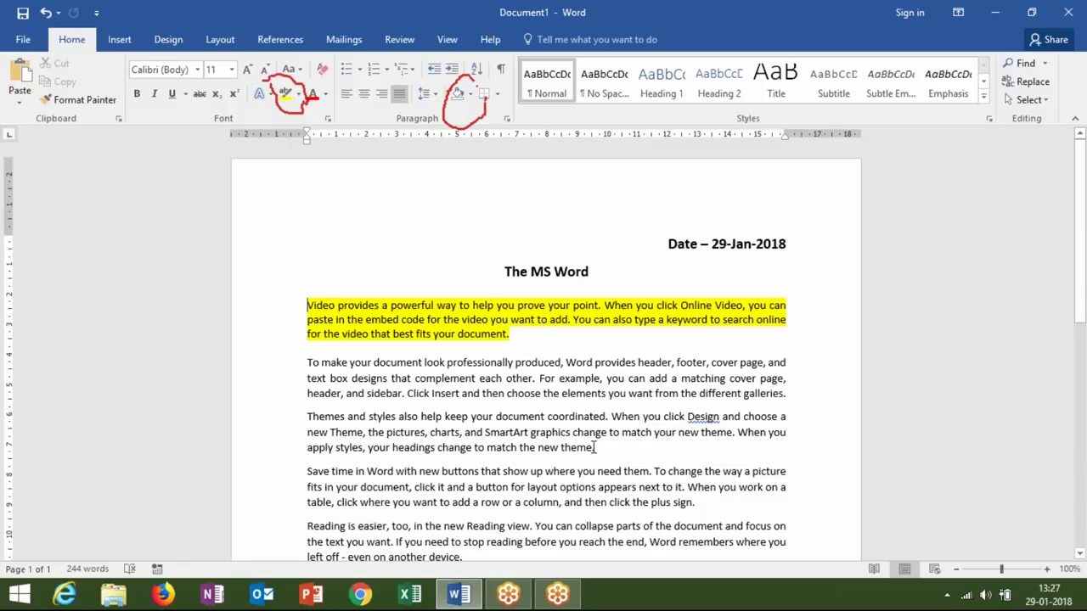
Give the Themes and styles paragraph orange shading, then select its last lines
left_click_drag(595, 447, 311, 418)
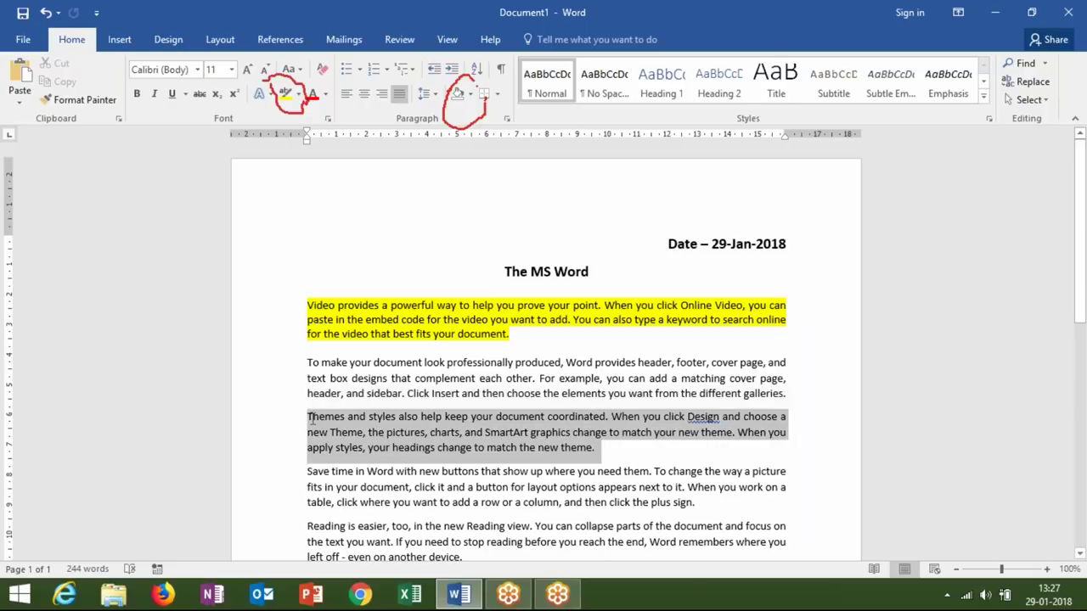
left_click(470, 94)
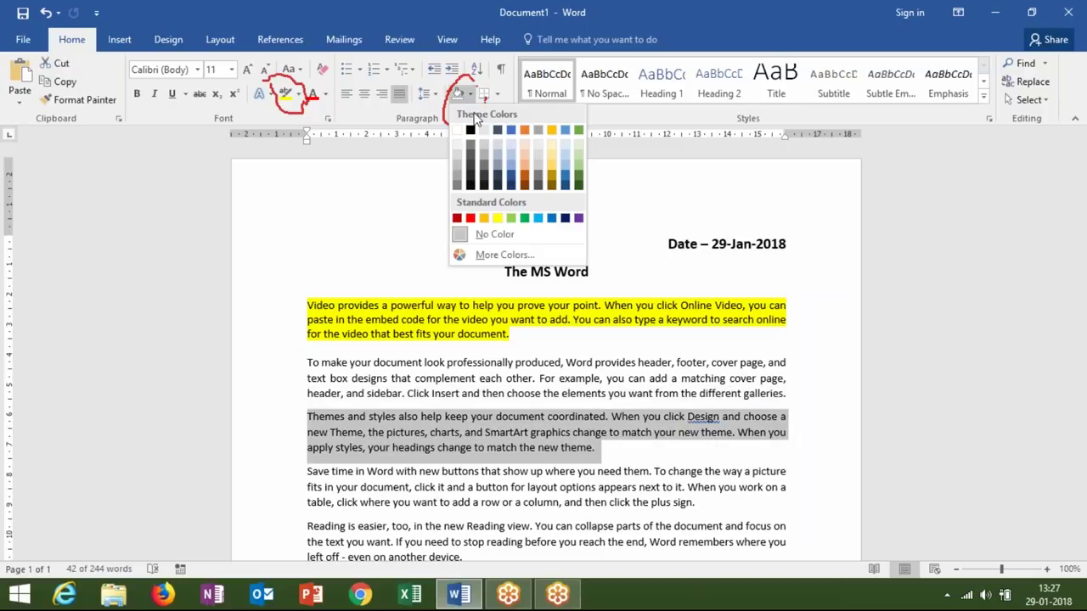
left_click(552, 140)
left_click(721, 487)
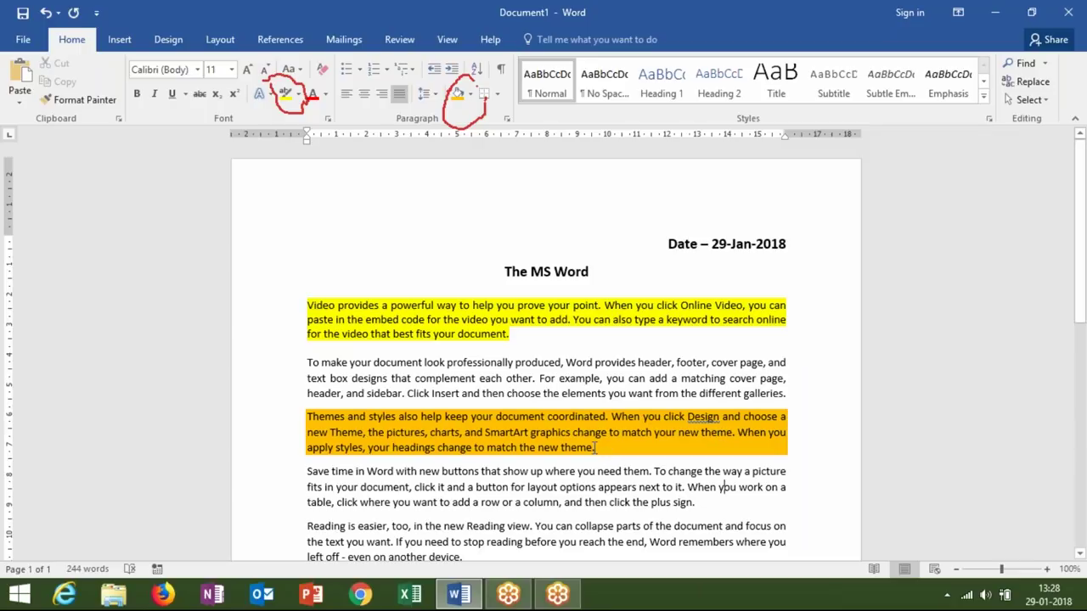
left_click_drag(596, 447, 590, 451)
left_click_drag(737, 432, 768, 447)
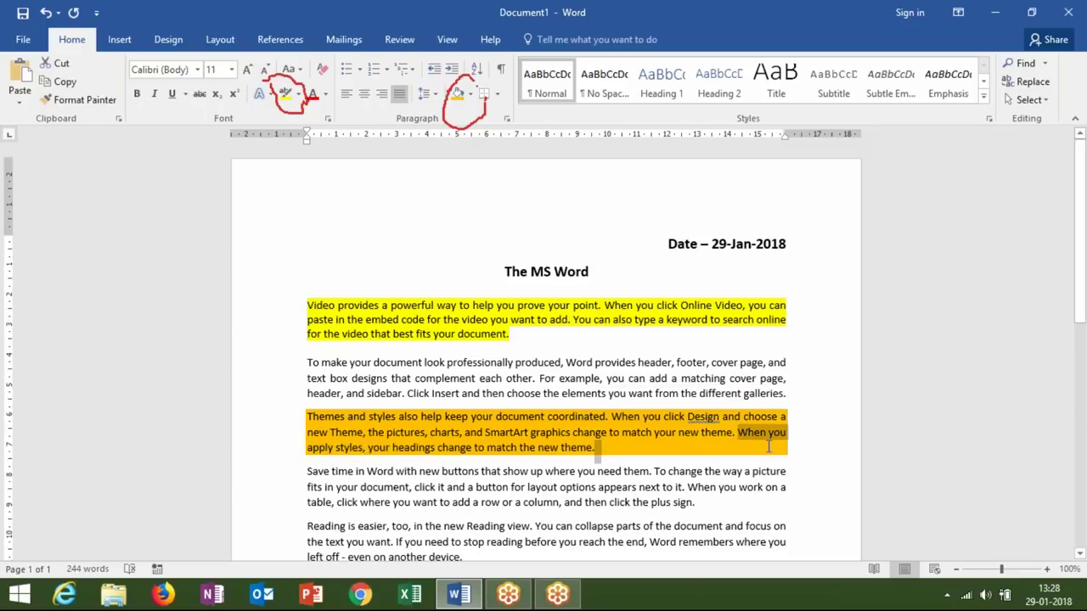
left_click(768, 447)
left_click(509, 333)
left_click_drag(528, 334, 758, 336)
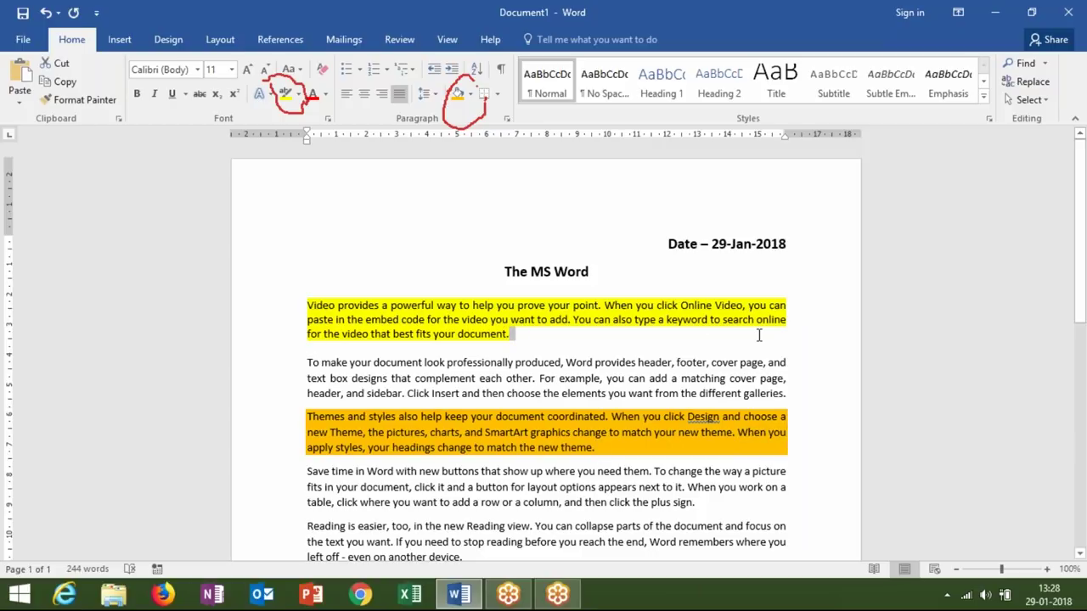
left_click_drag(609, 449, 665, 431)
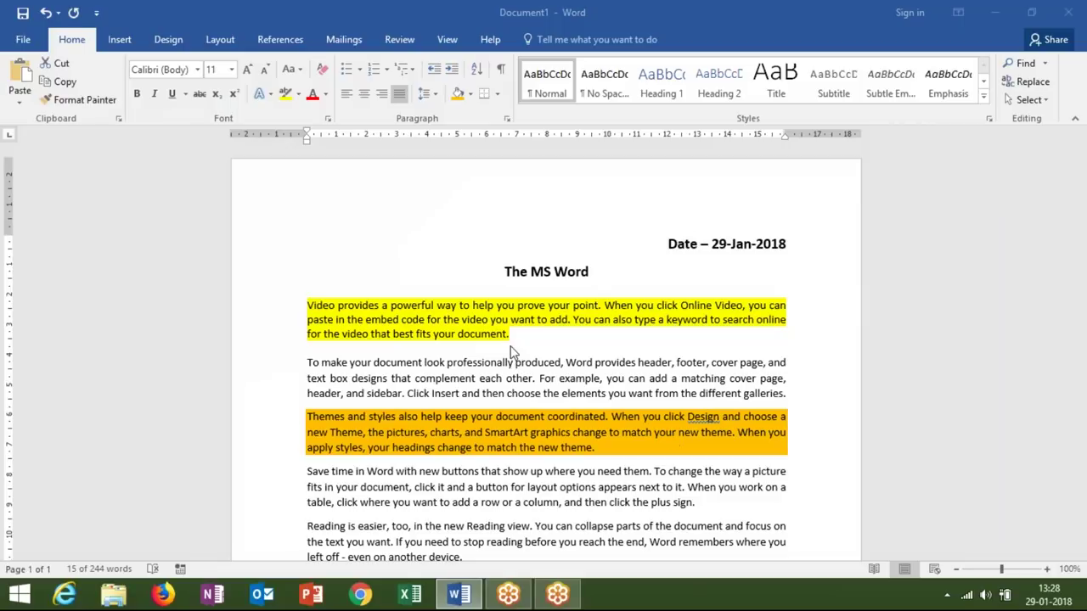
Add a new empty line after the final Reading paragraph at the document's end
left_click_drag(307, 457, 314, 456)
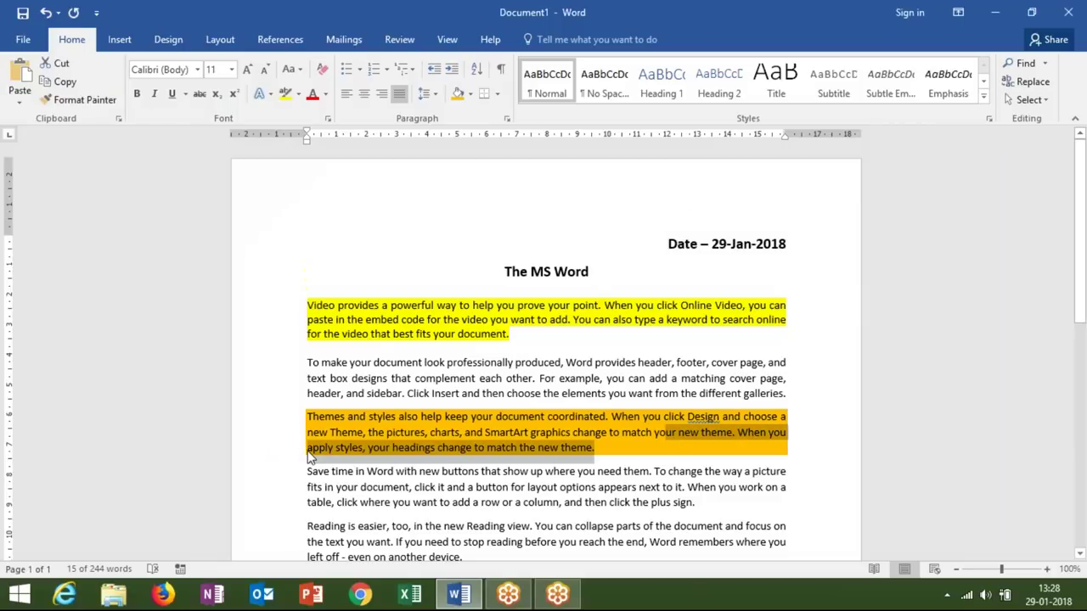
left_click(795, 448)
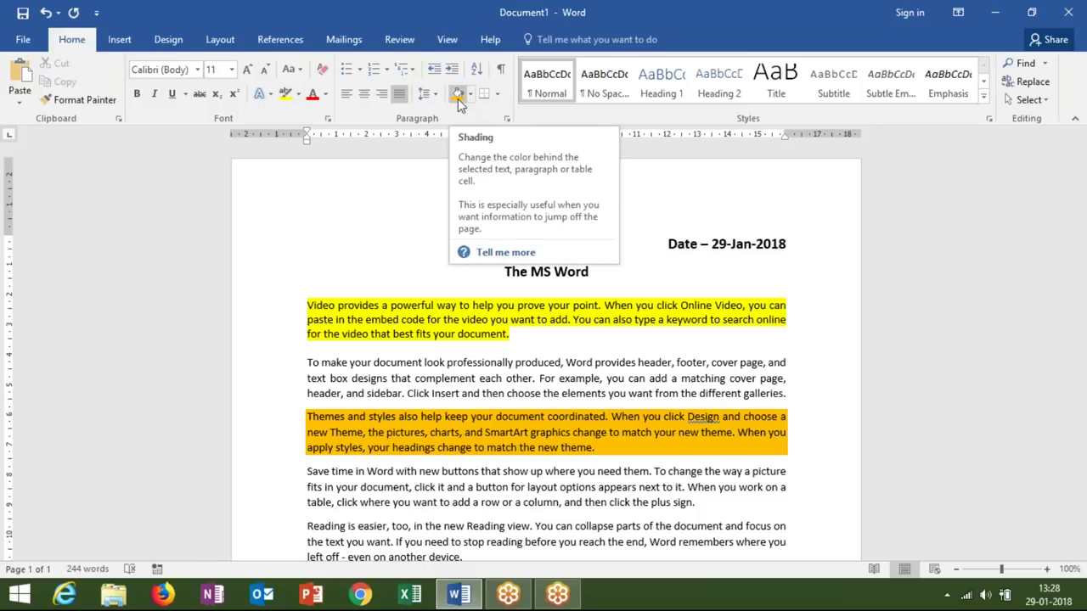
scroll(403, 545, "down", 1)
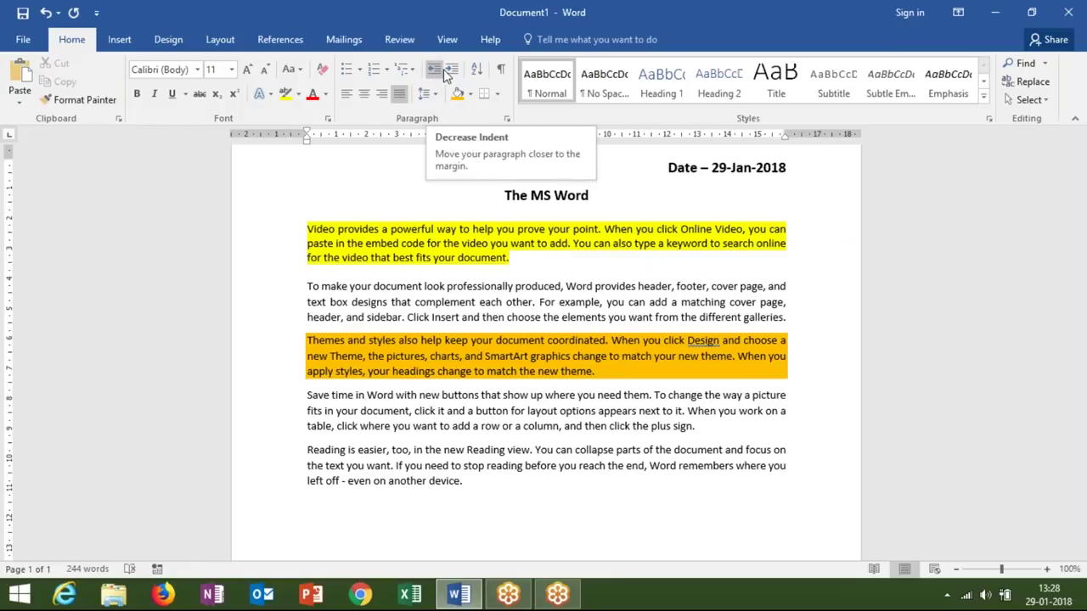
scroll(488, 490, "down", 1)
left_click(489, 490)
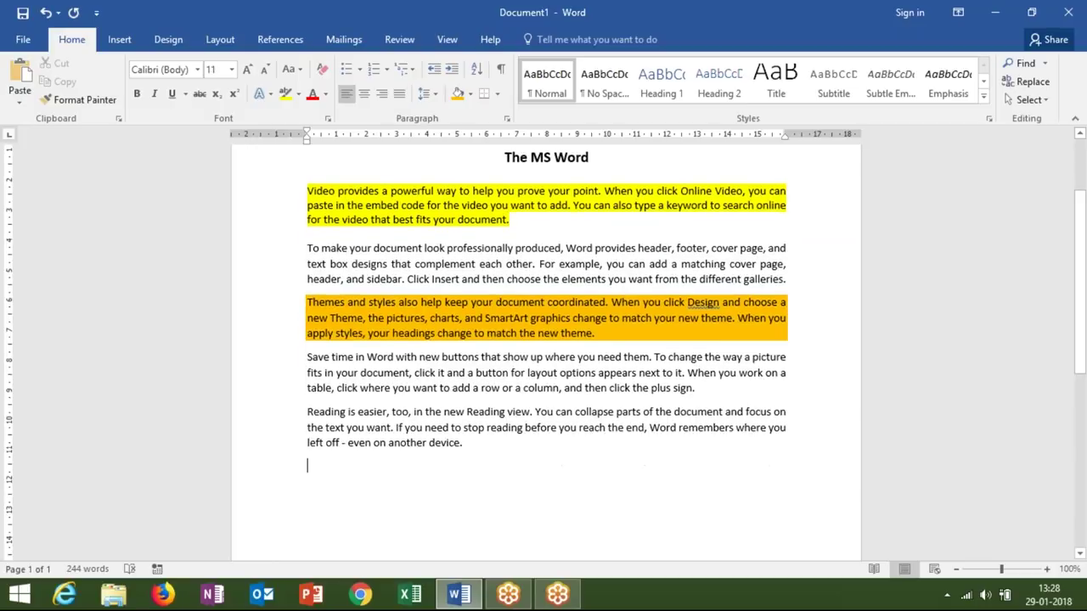
key("Return")
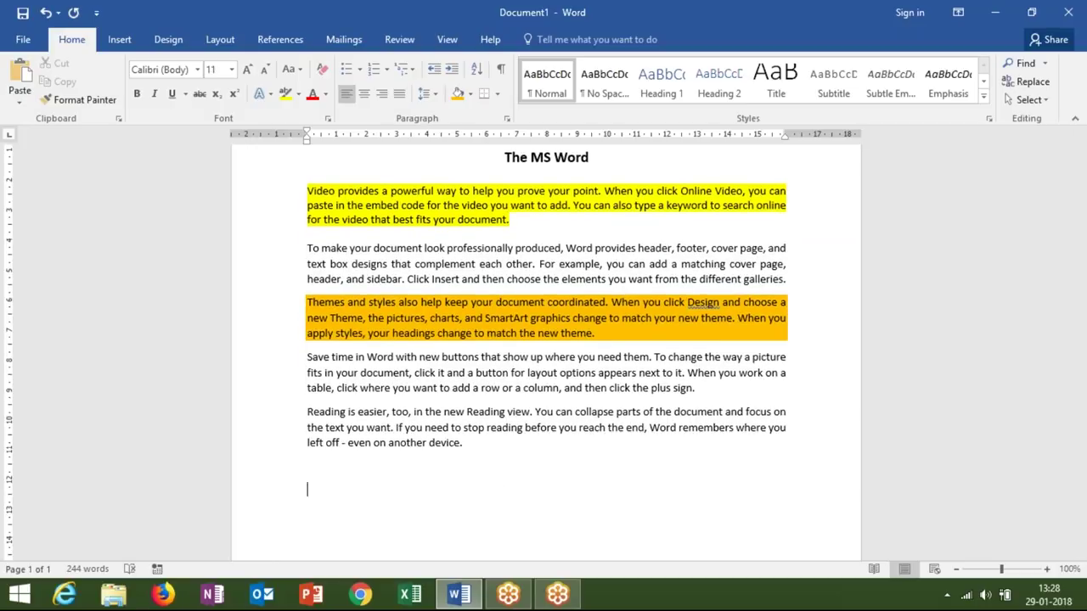
Type the closing 'Thanks & Regards' on the new line and select it
type("Thak")
key("BackSpace")
type("nks & ")
type("Regards")
key("Return")
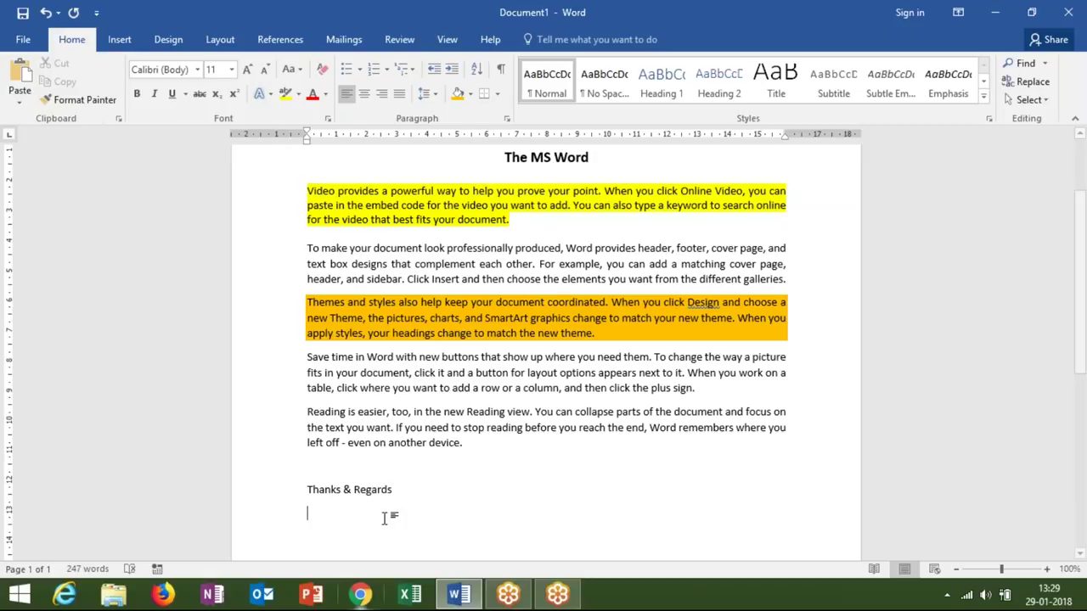
mouse_move(398, 490)
left_mouse_down()
mouse_move(311, 480)
mouse_move(314, 491)
left_mouse_up()
Try right and left alignment, then centre the 'Thanks & Regards' line
left_click(384, 96)
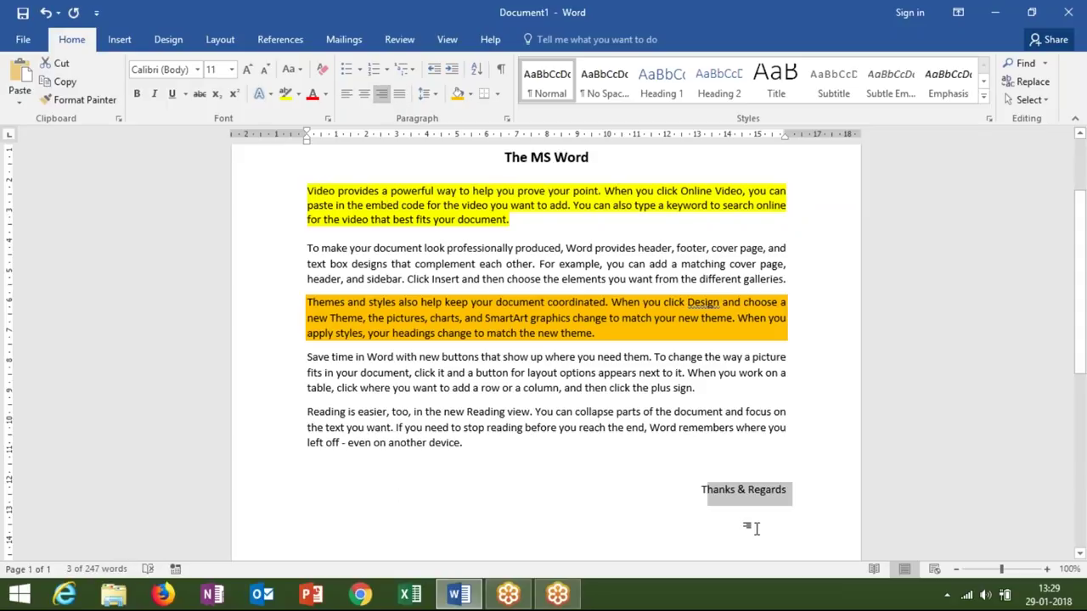
left_click(345, 95)
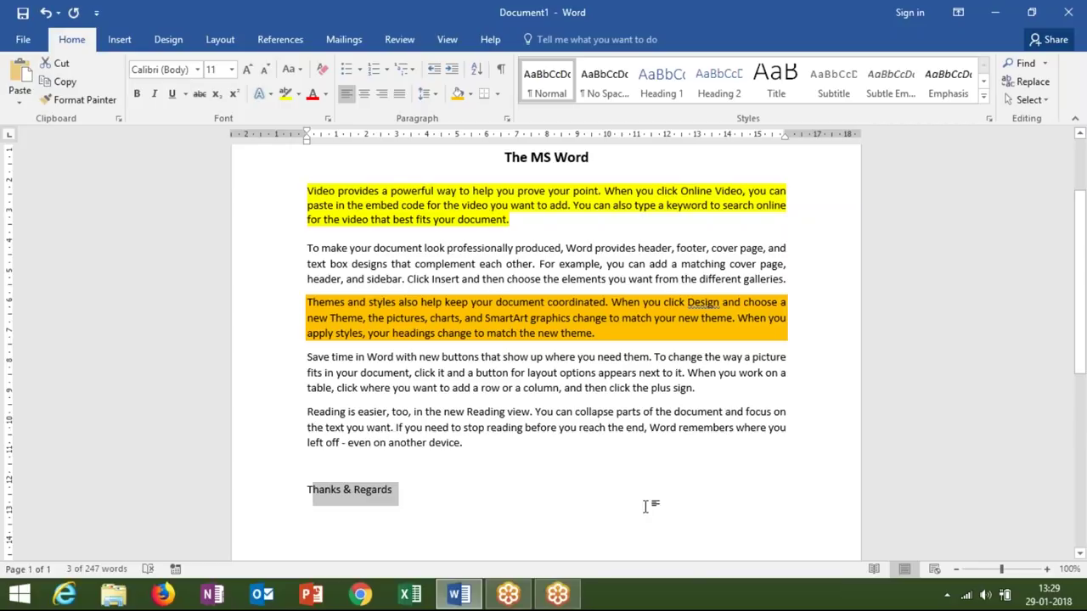
left_click(365, 95)
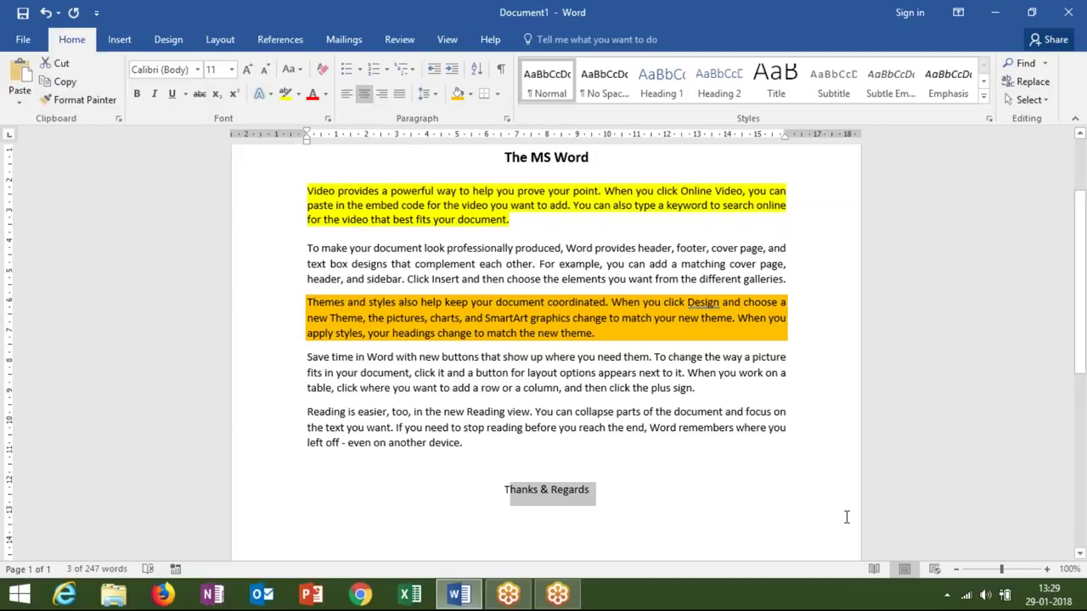
left_click_drag(628, 493, 523, 485)
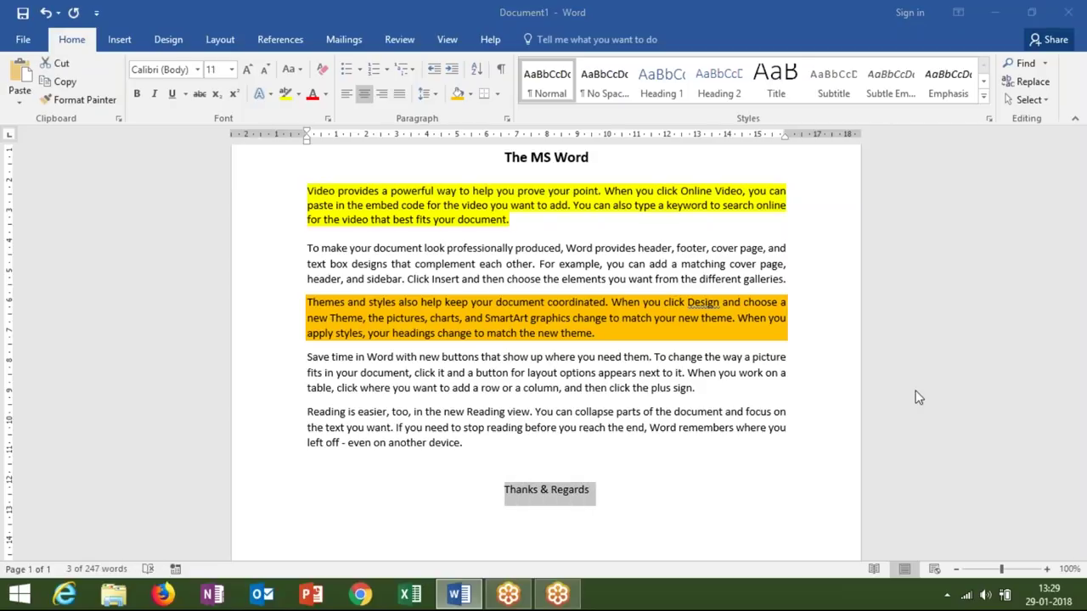
left_click_drag(695, 486, 698, 487)
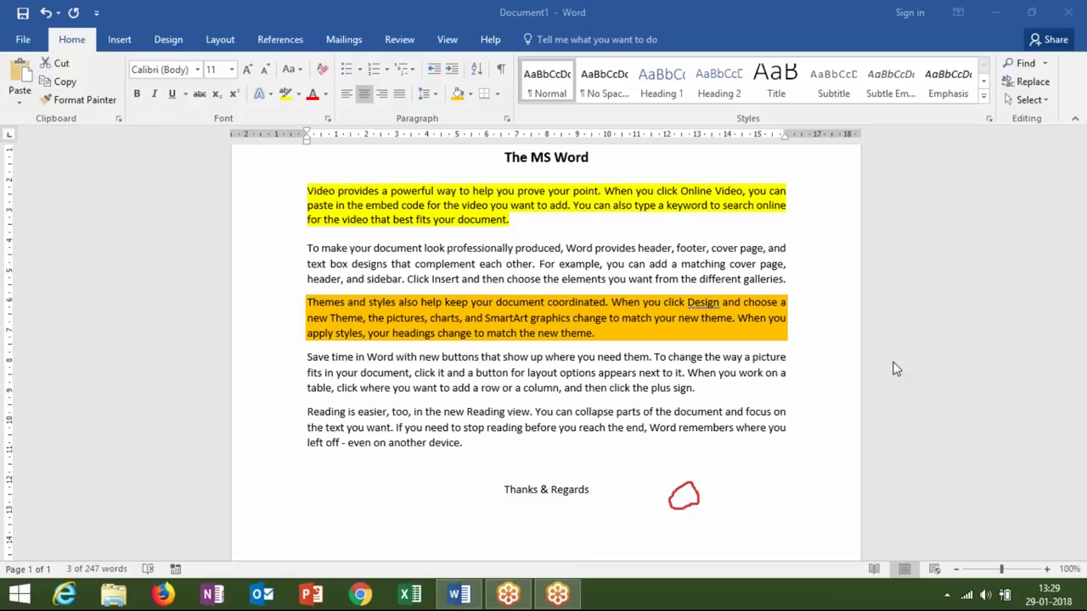
Indent the 'Thanks & Regards' line seven steps right, then pull it back one step
triple_click(547, 485)
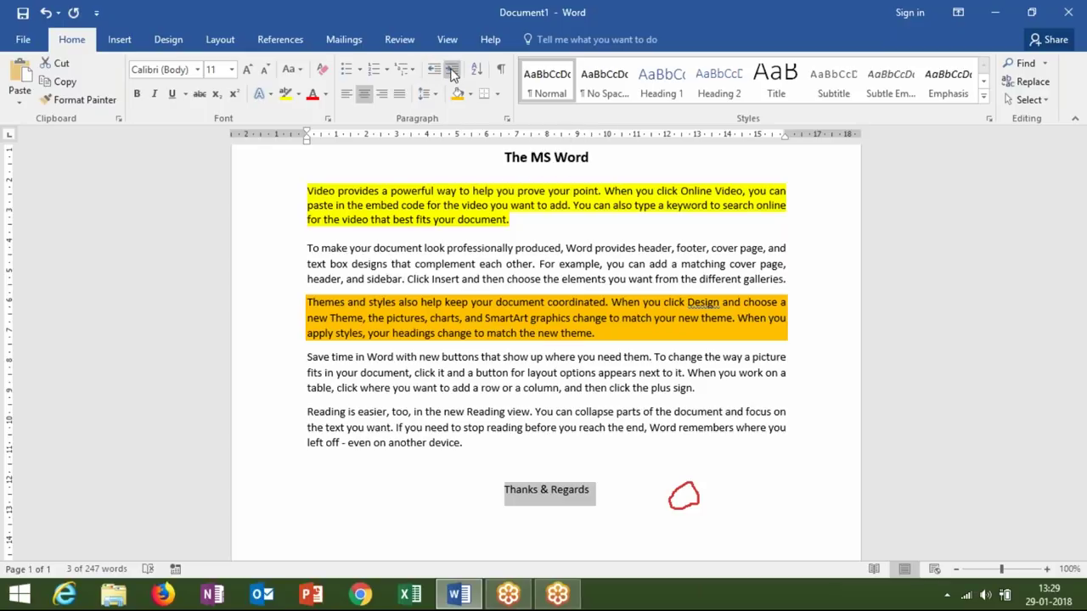
left_click(453, 70)
left_click(452, 72)
left_click(453, 73)
left_click(452, 72)
left_click(453, 73)
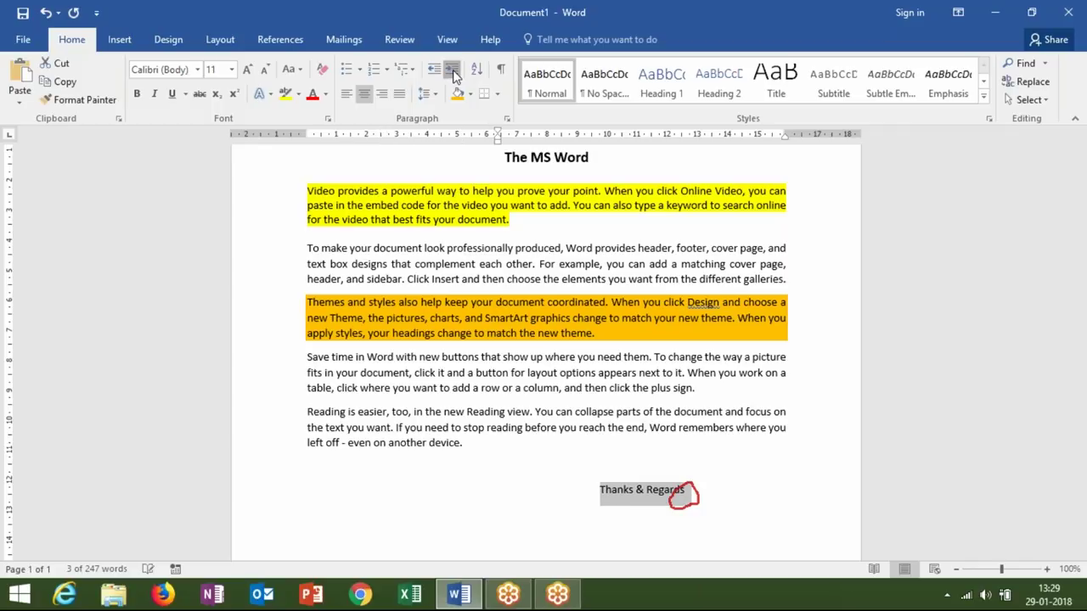
left_click(453, 73)
left_click(453, 73)
left_click(453, 73)
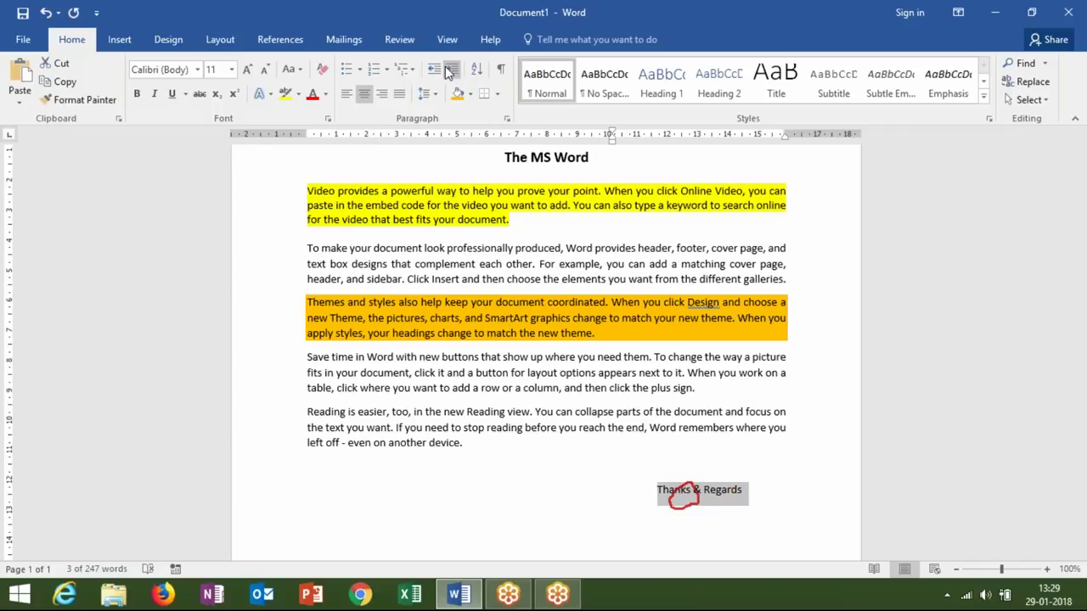
left_click(433, 69)
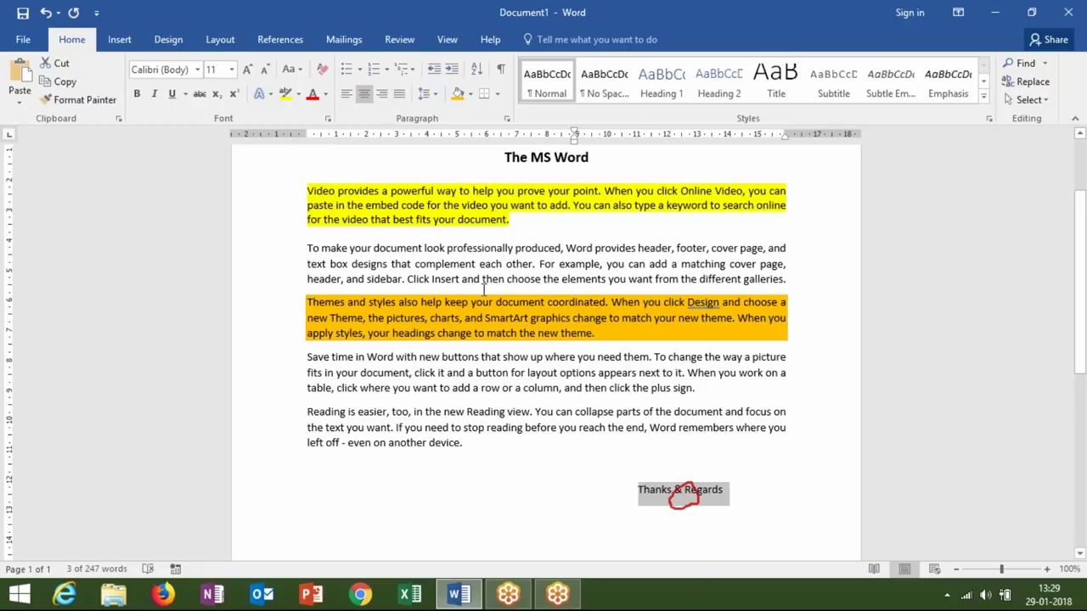
left_click(535, 467)
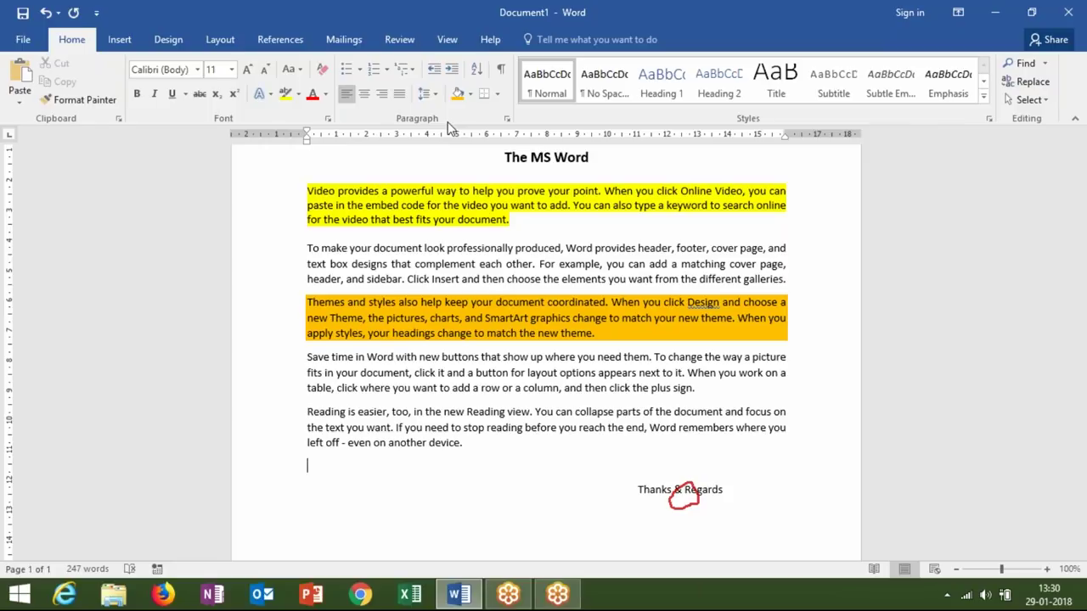
Type the signature line '(_____________)' below Thanks & Regards and select it
triple_click(679, 490)
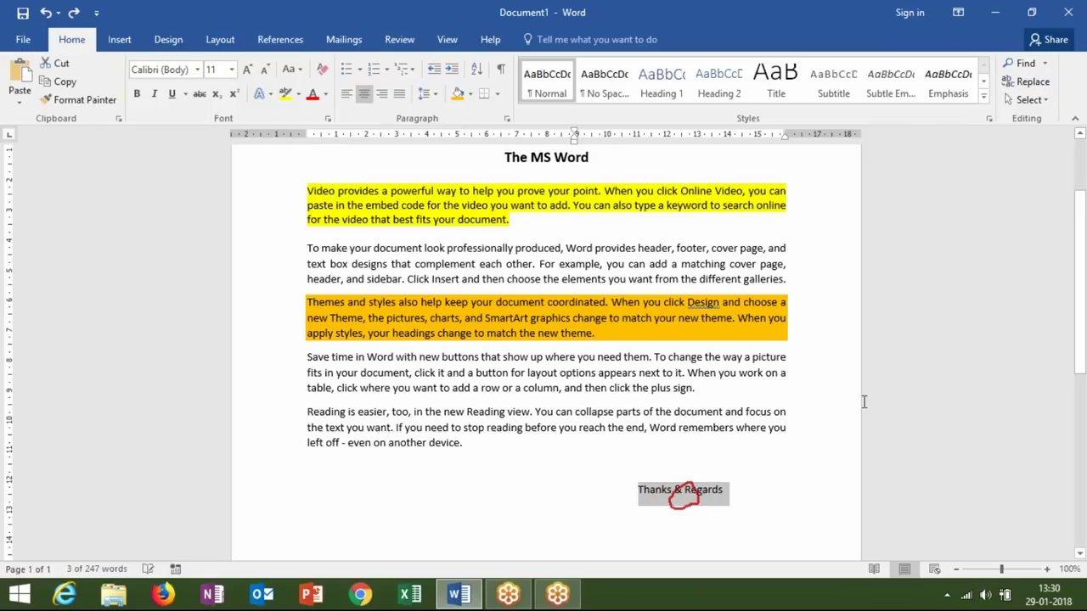
left_click(643, 514)
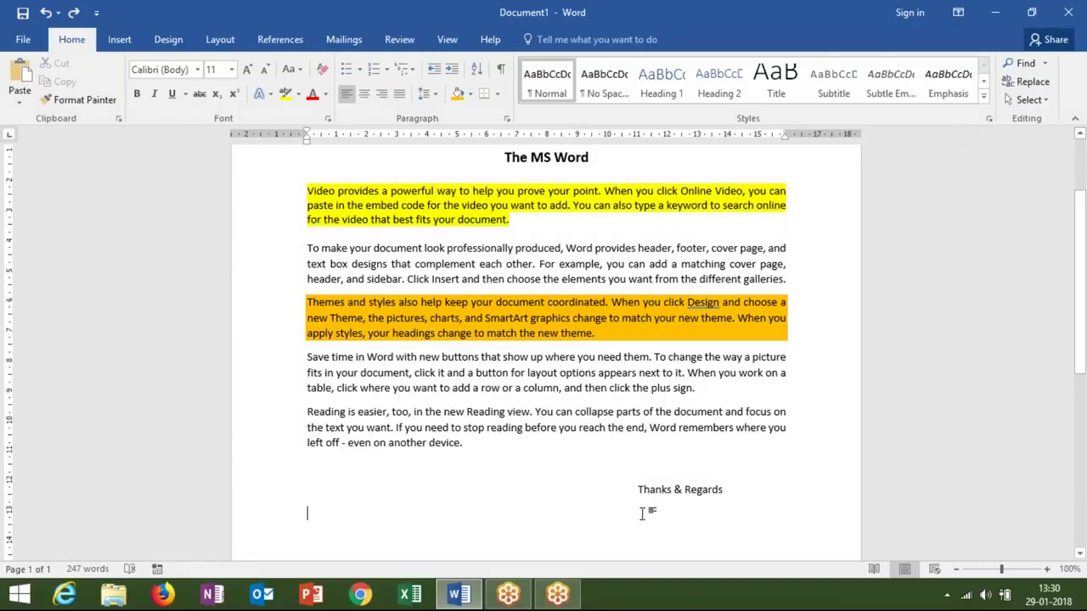
type("(")
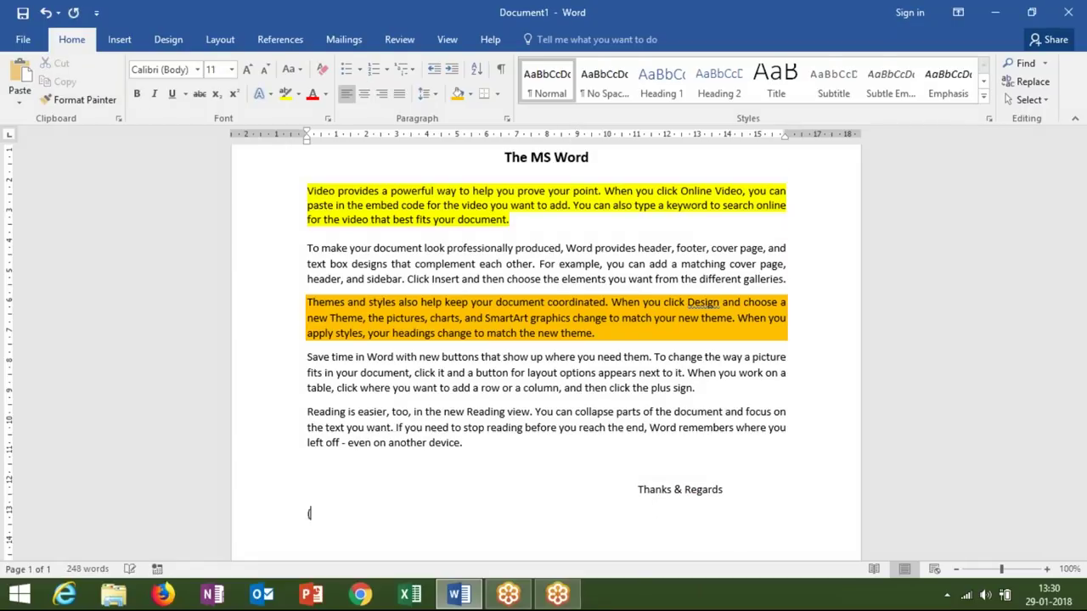
type("_____________")
type(")")
left_click_drag(404, 513, 307, 514)
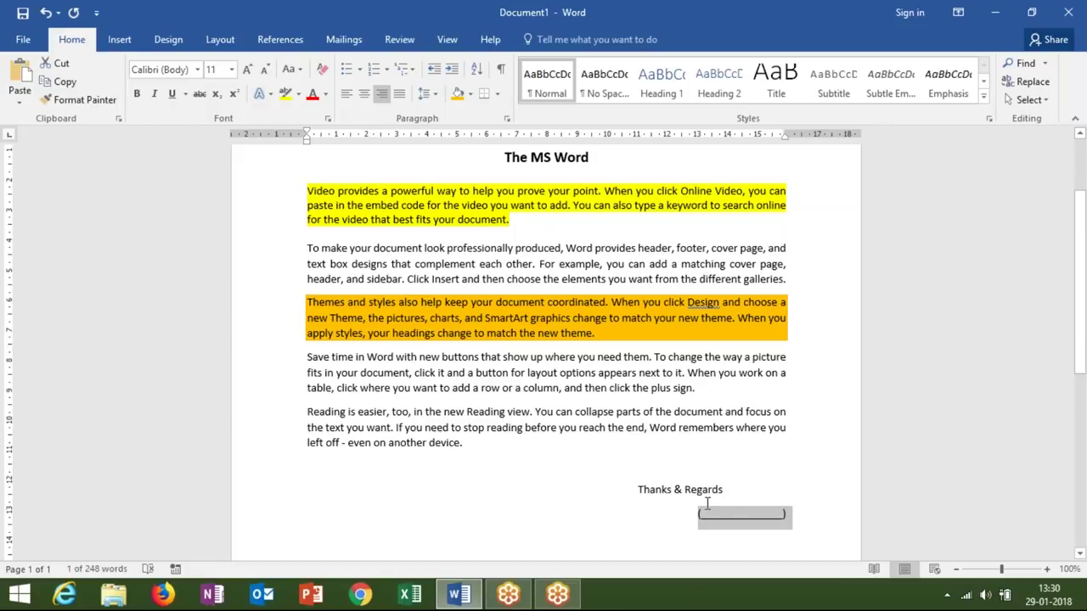
Centre the signature line and indent it five steps so it sits under Thanks & Regards
left_click(450, 70)
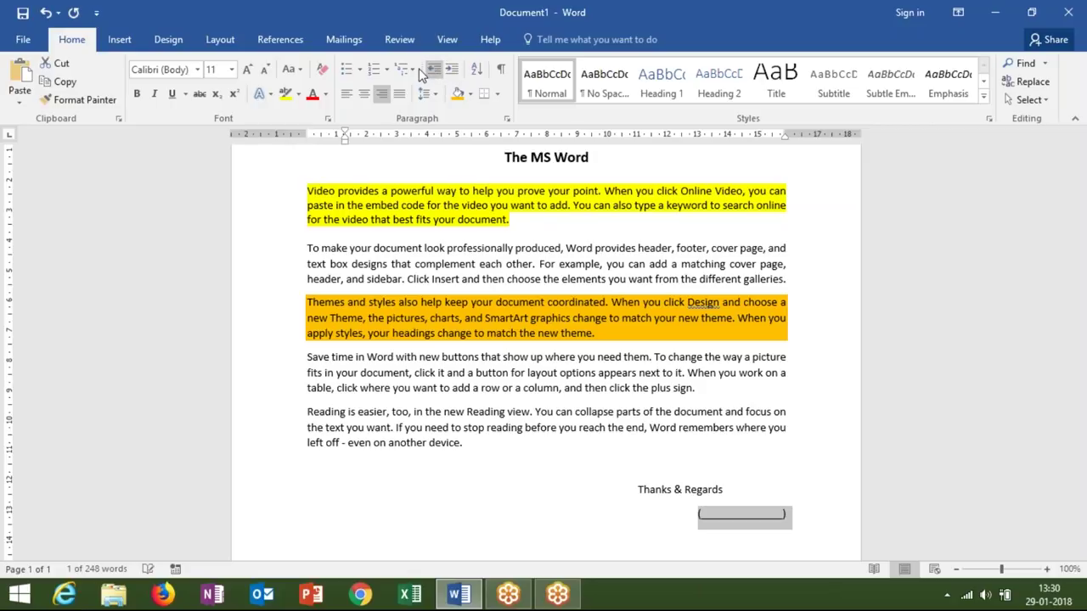
left_click(433, 70)
key("ctrl+z")
key("ctrl+z")
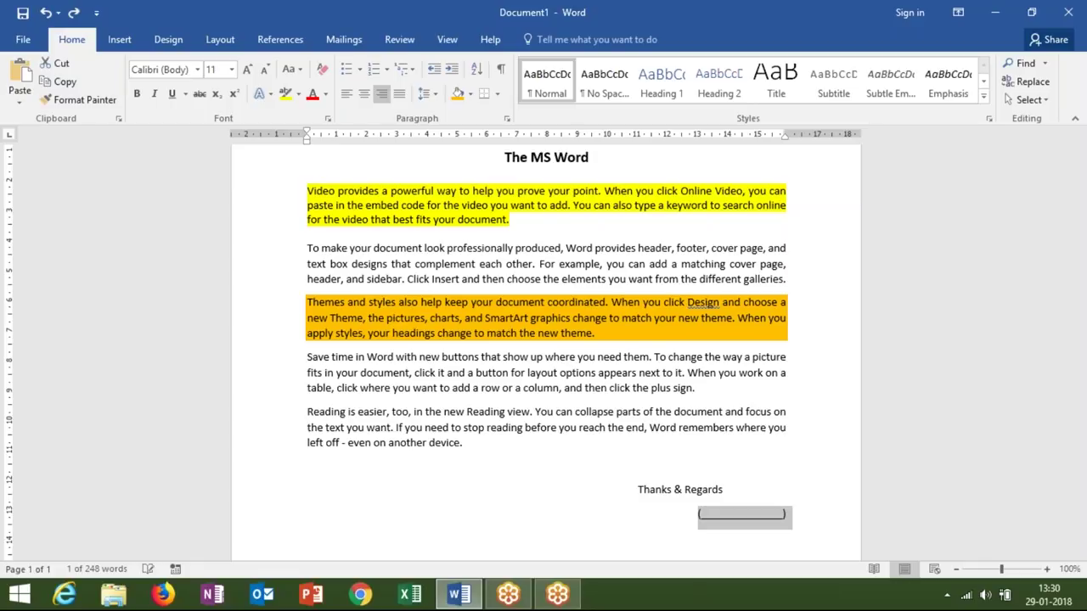
key("ctrl+l")
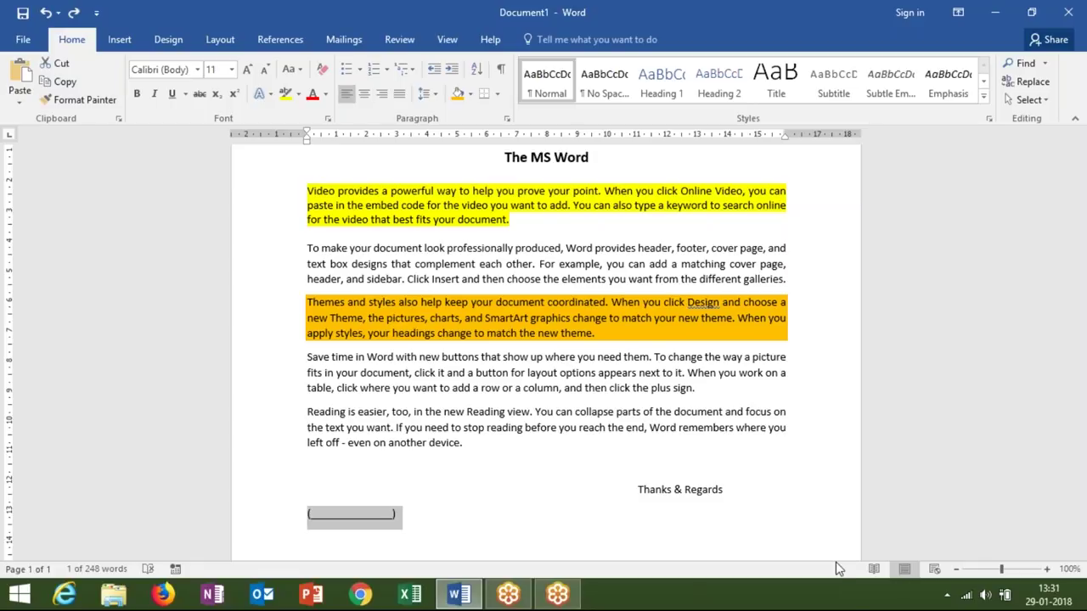
left_click(364, 94)
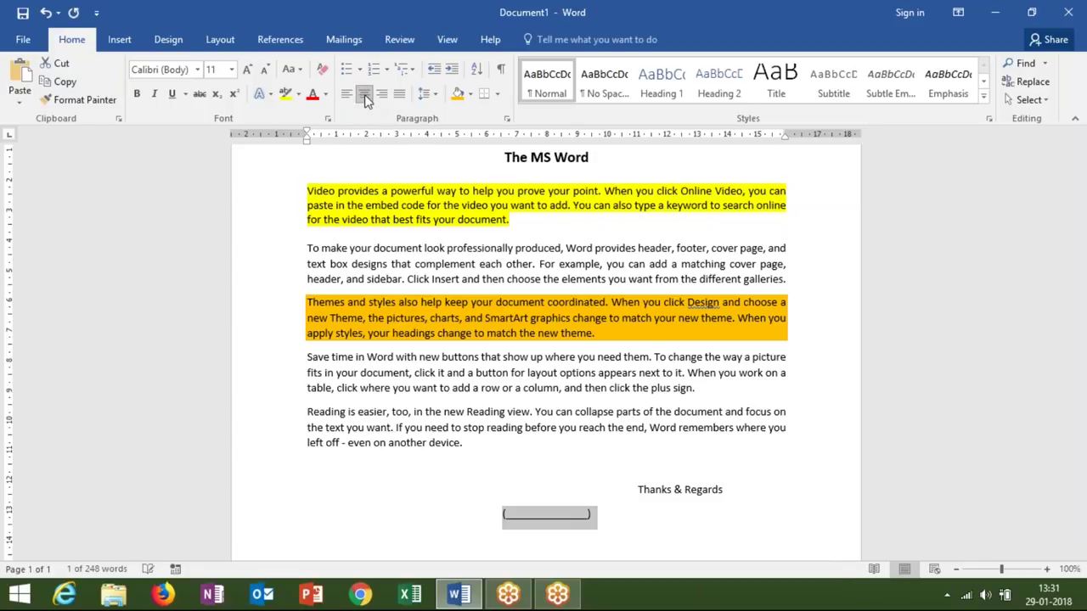
left_click(453, 71)
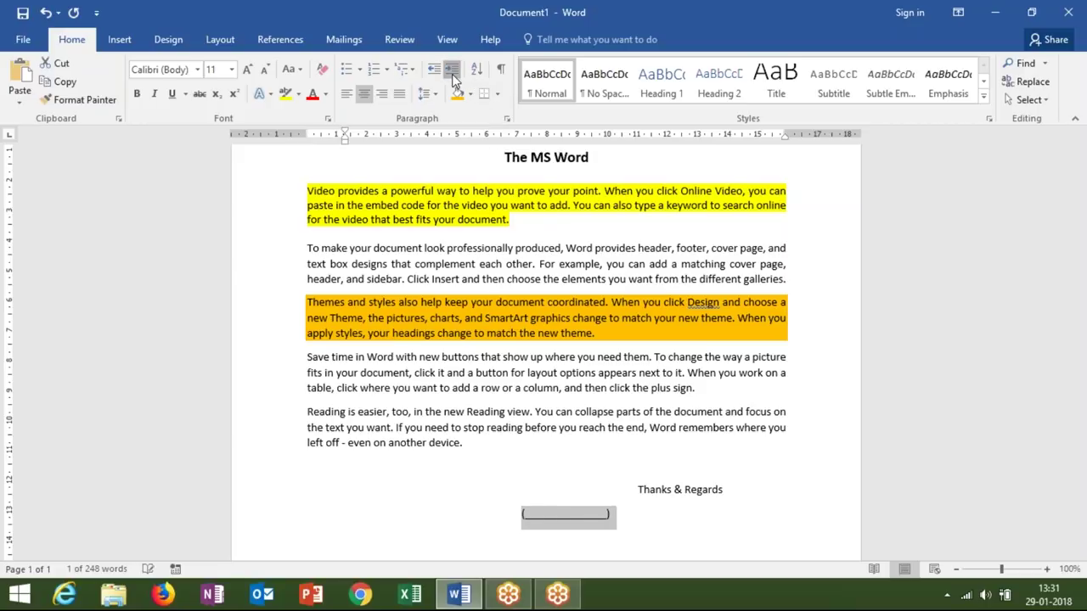
left_click(452, 71)
left_click(453, 72)
left_click(453, 71)
left_click(452, 72)
left_click(452, 71)
left_click(453, 72)
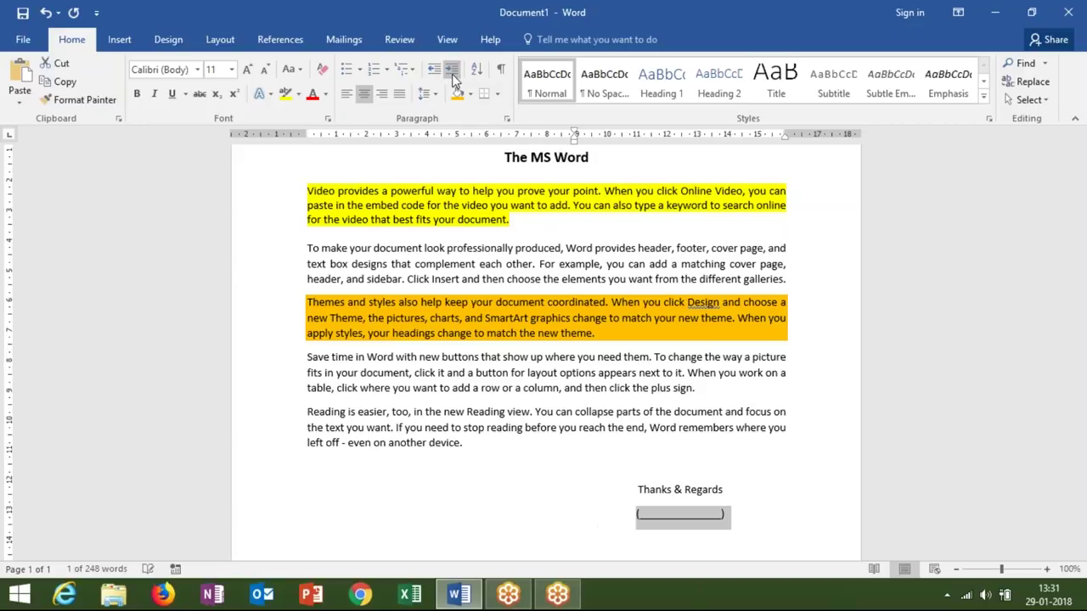
left_click(534, 515)
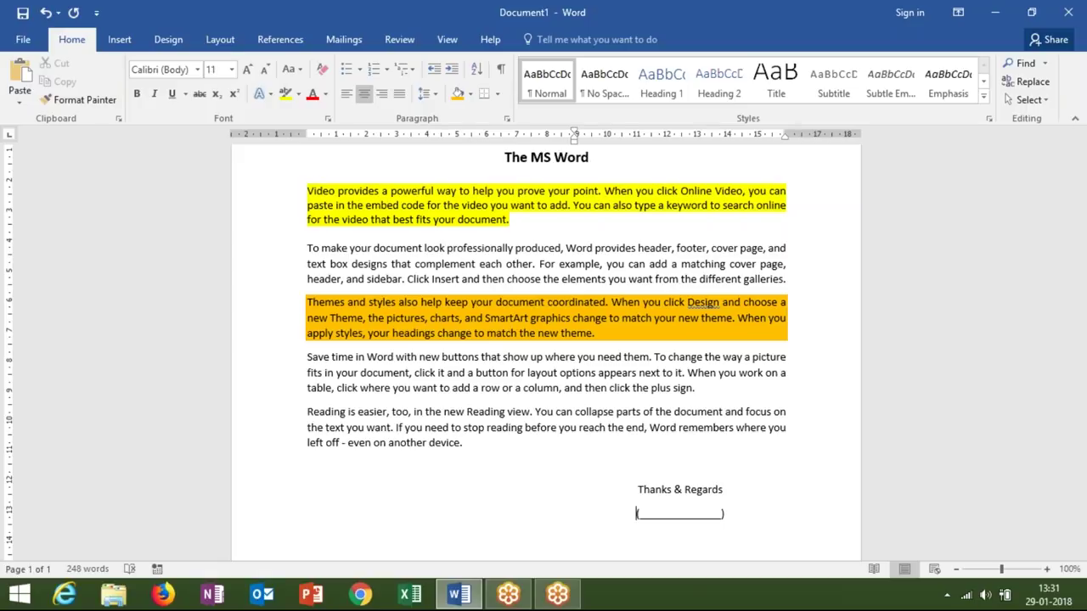
Set the first yellow paragraph's line spacing to 2.0
scroll(576, 503, "up", 2)
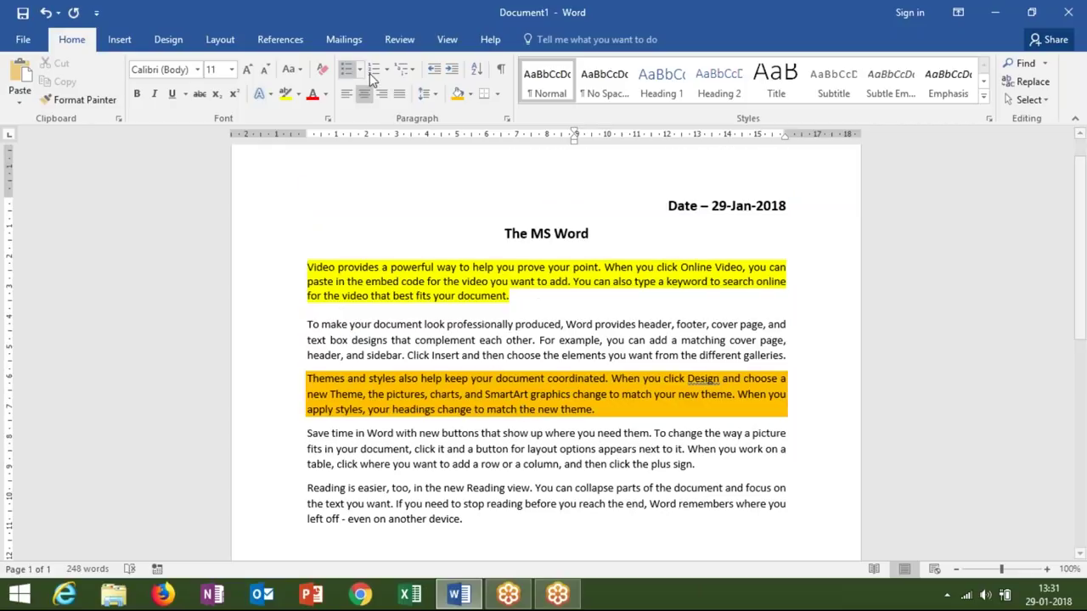
left_click(428, 98)
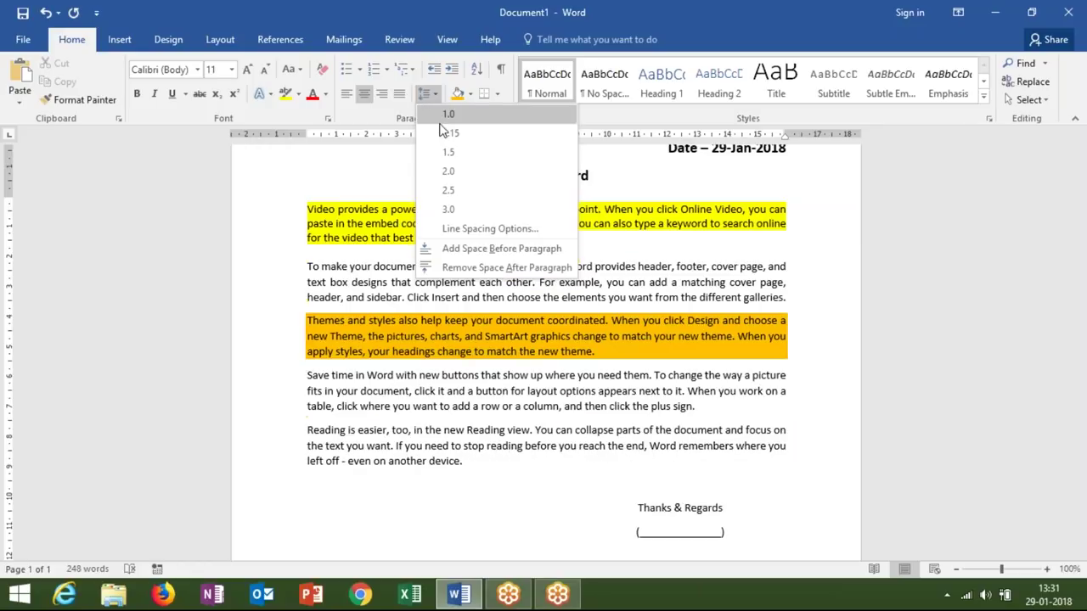
left_click(431, 338)
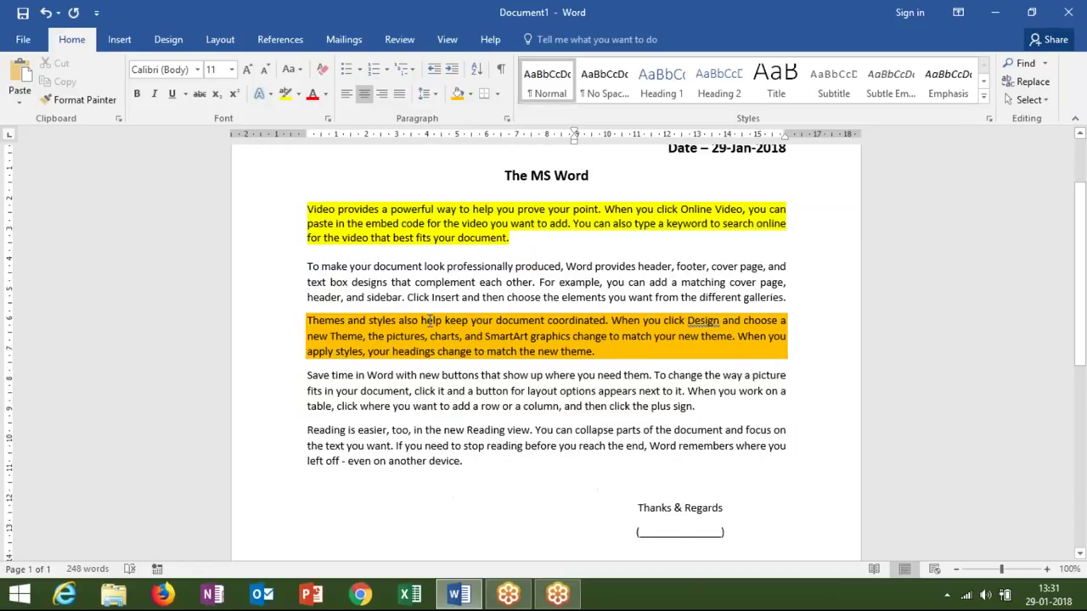
mouse_move(308, 348)
left_mouse_down()
mouse_move(409, 314)
mouse_move(308, 303)
left_mouse_up()
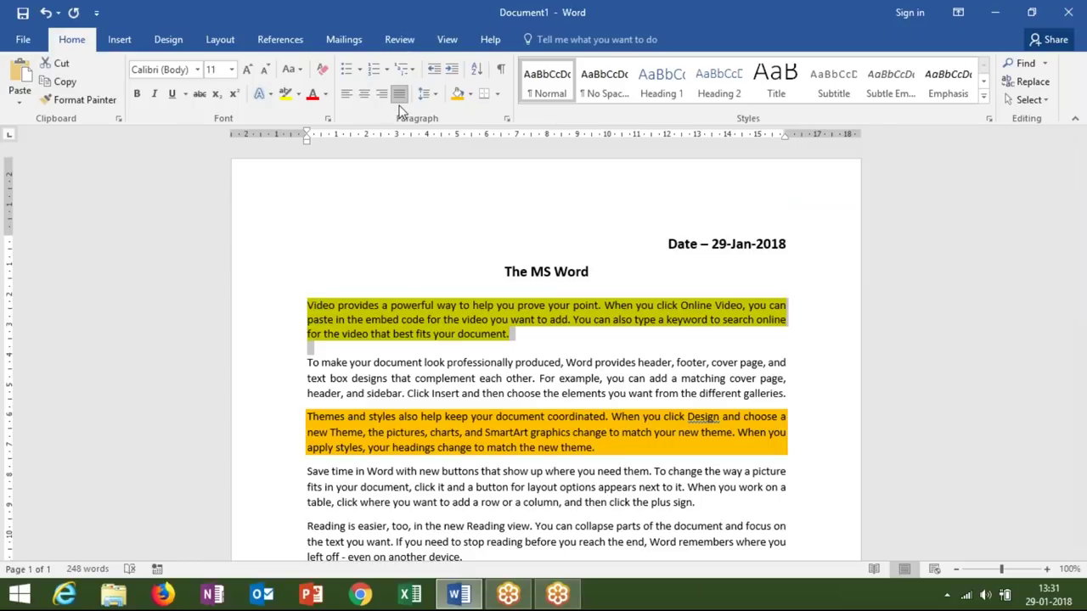
left_click(425, 95)
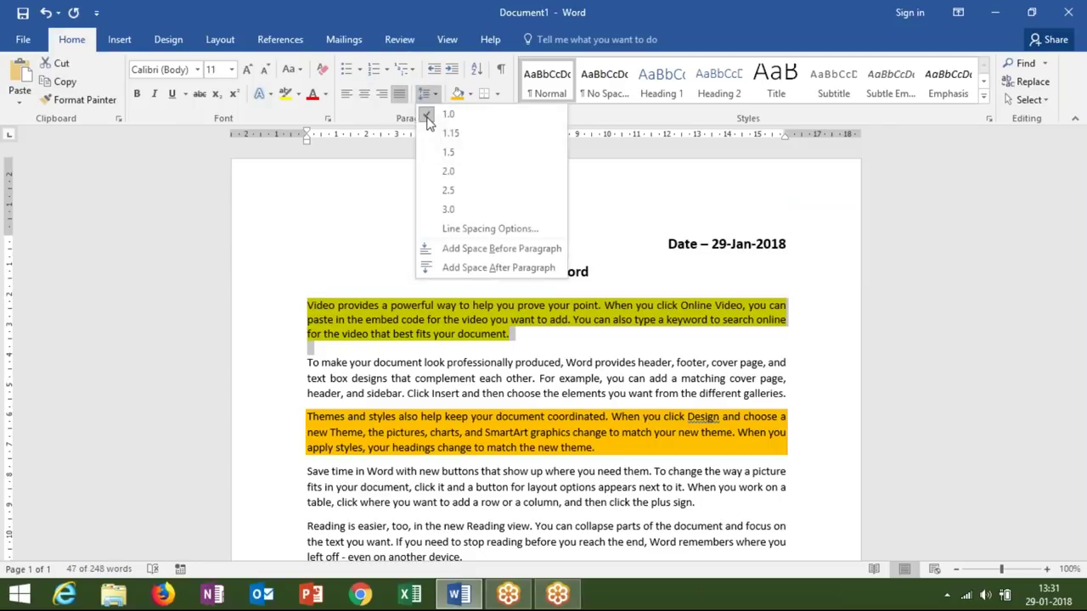
left_click(448, 173)
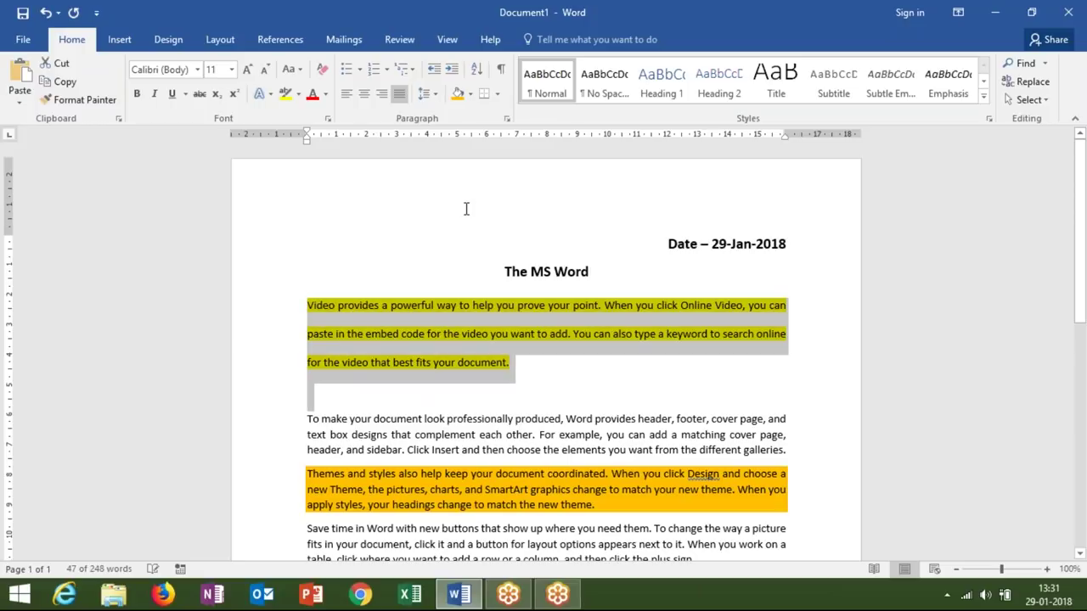
left_click(595, 365)
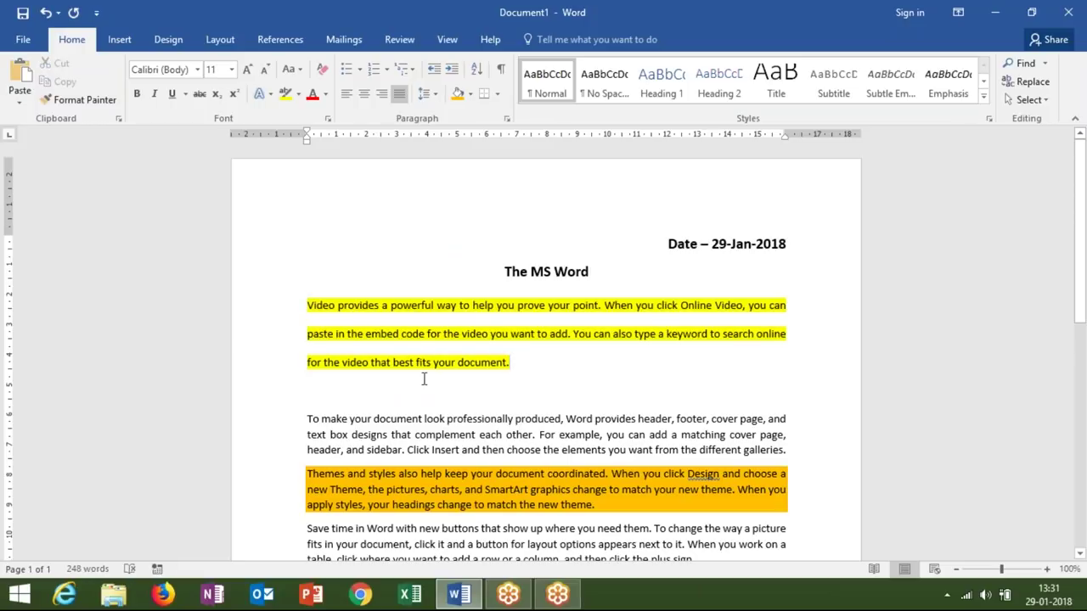
Delete the empty line between the yellow paragraph and 'To make your document'
left_click(363, 350)
left_click(343, 390)
key("Delete")
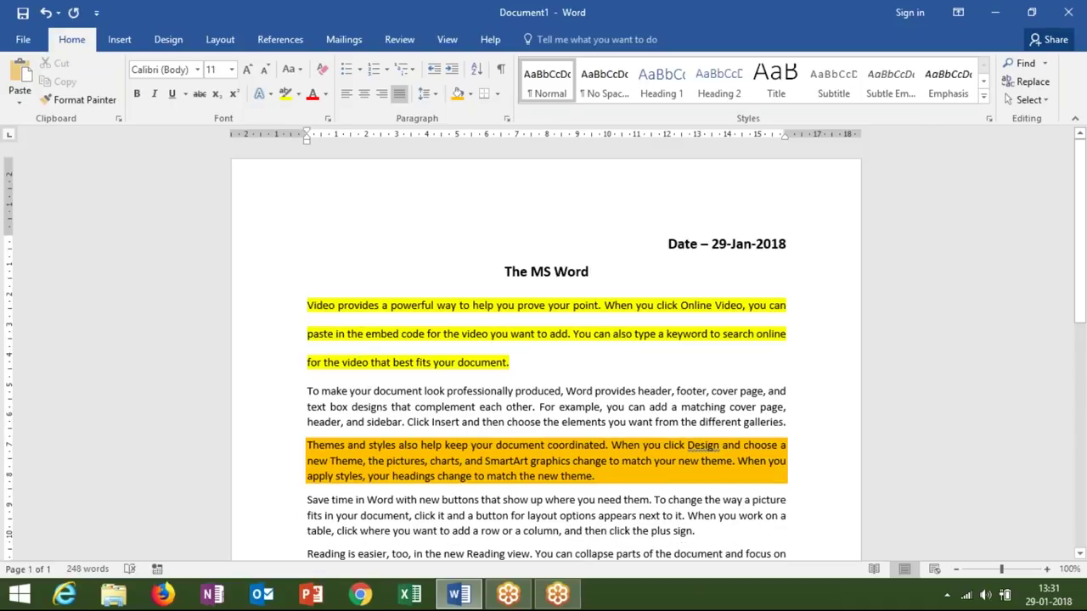
left_click(307, 391)
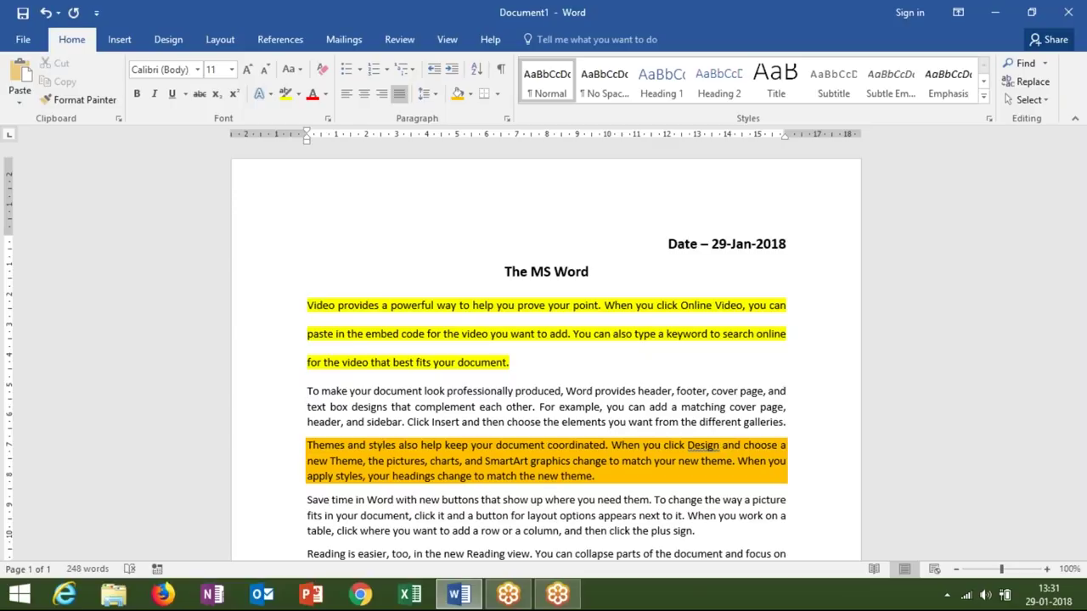
Turn on Show/Hide ¶ to display paragraph marks and spacing dots
left_click(504, 74)
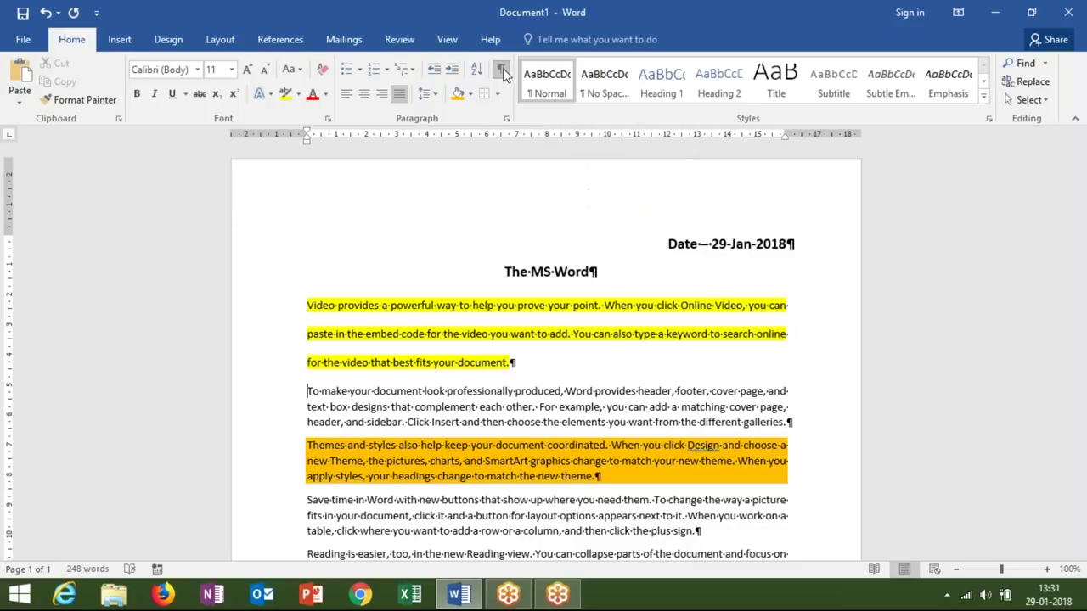
scroll(674, 430, "down", 2)
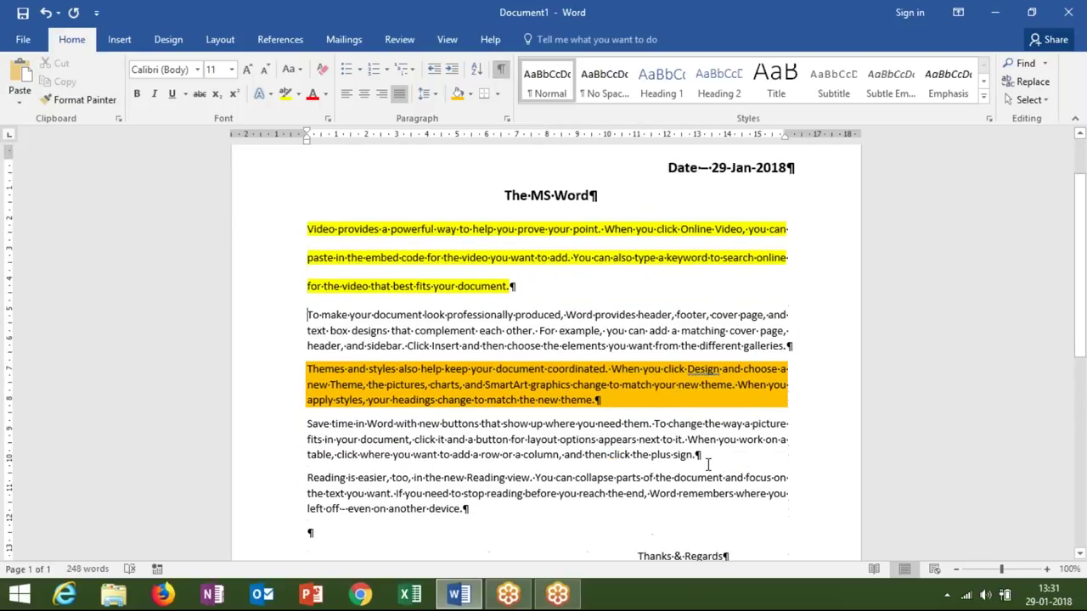
left_click_drag(714, 458, 696, 456)
Insert an empty paragraph after the yellow paragraph, then remove it again
left_click(523, 294)
scroll(503, 355, "down", 2)
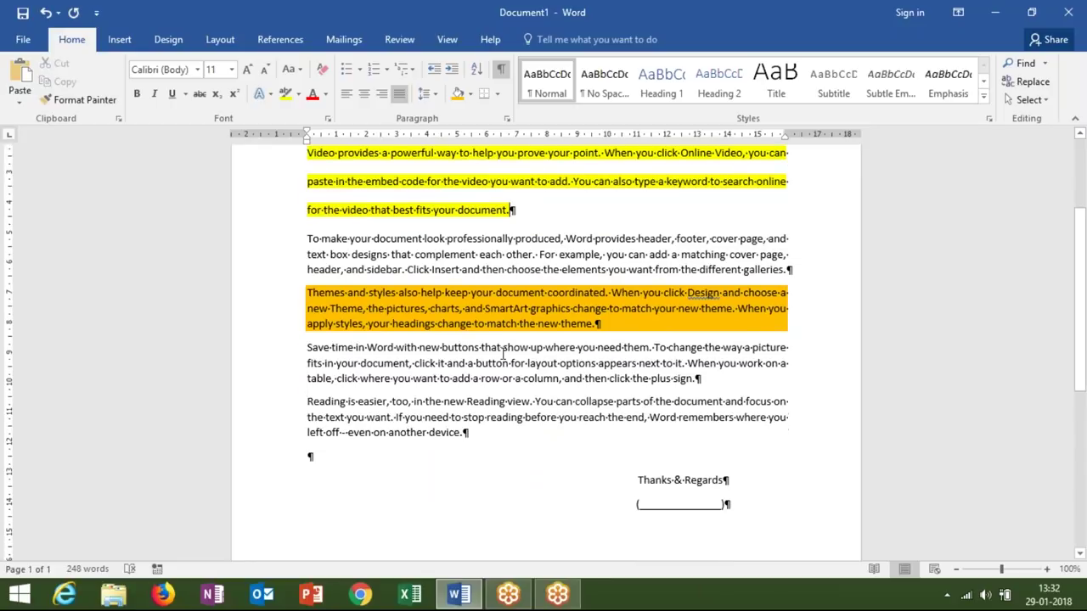
scroll(503, 355, "up", 1)
scroll(504, 353, "up", 2)
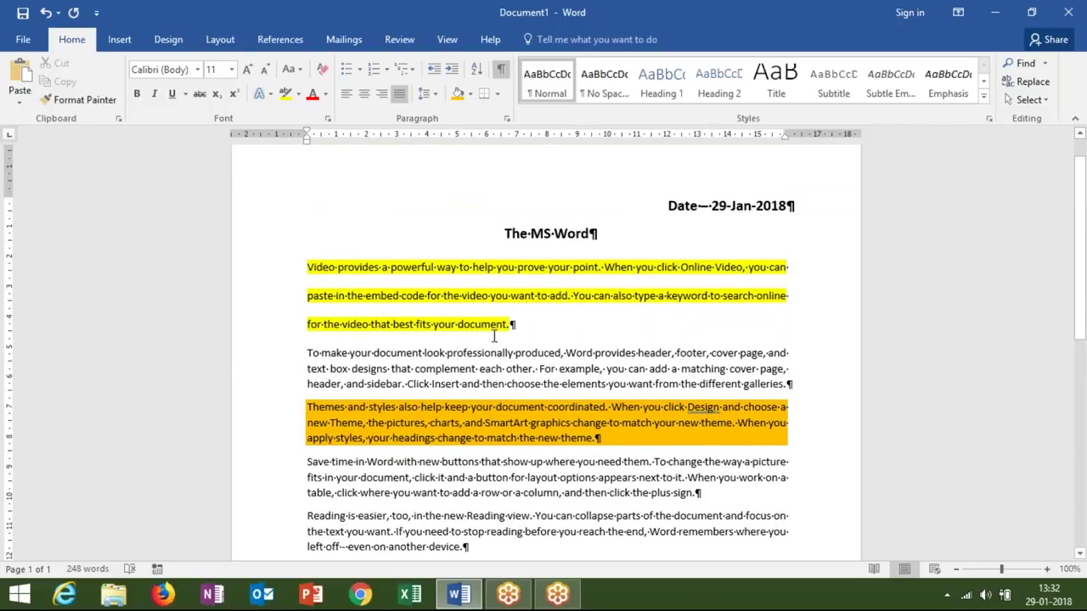
key("Return")
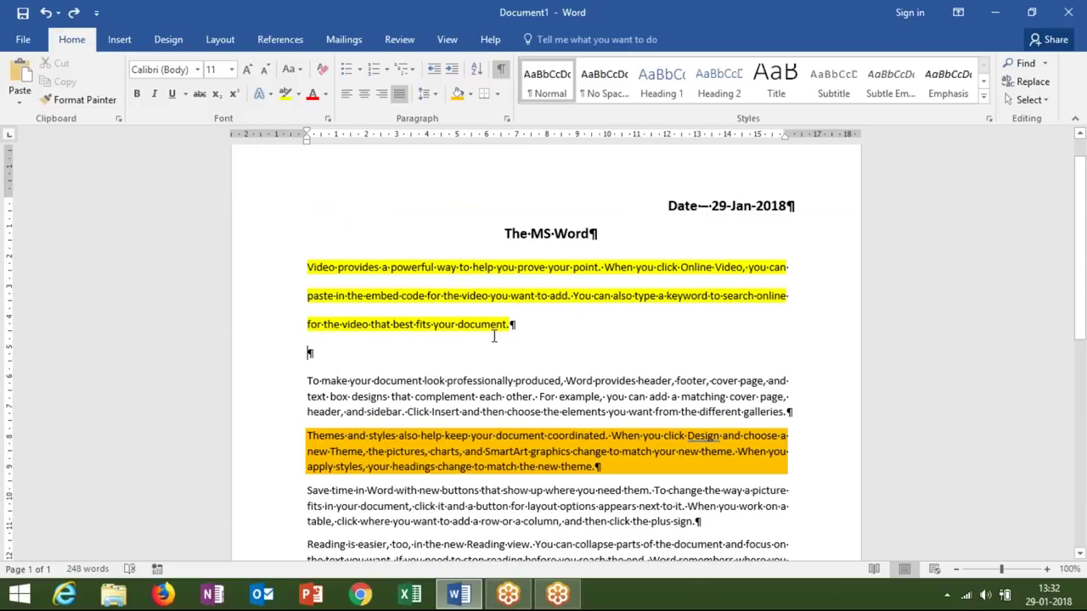
key("Delete")
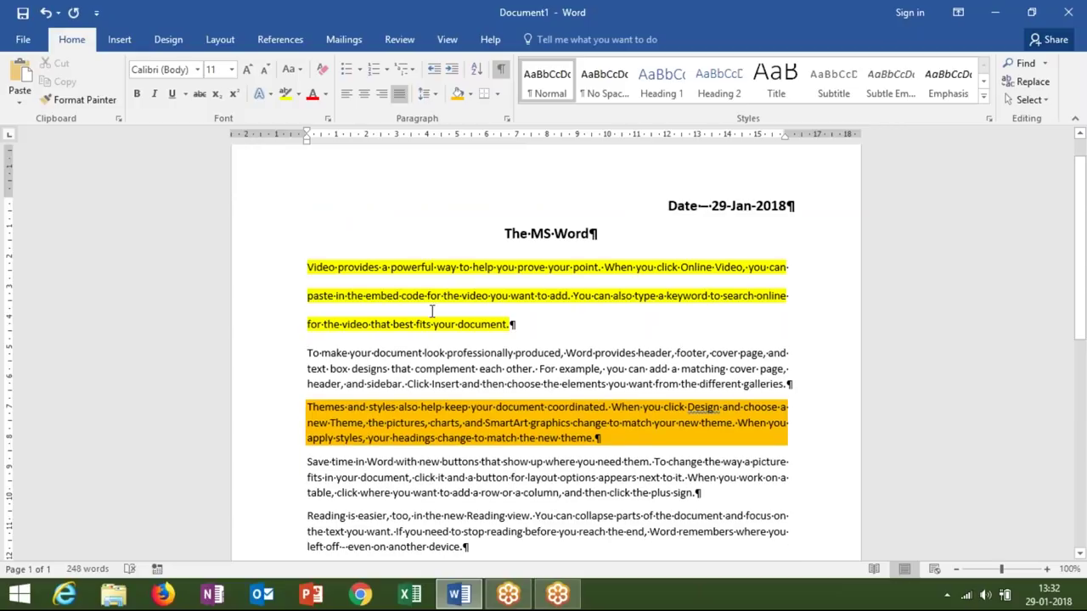
left_click(335, 296)
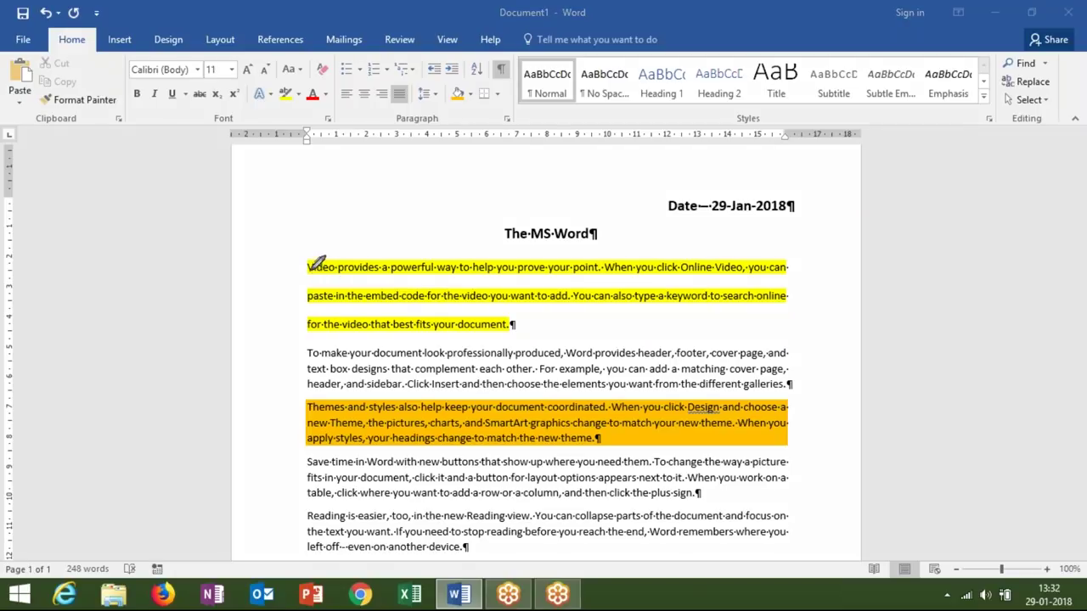
left_click_drag(307, 275, 307, 287)
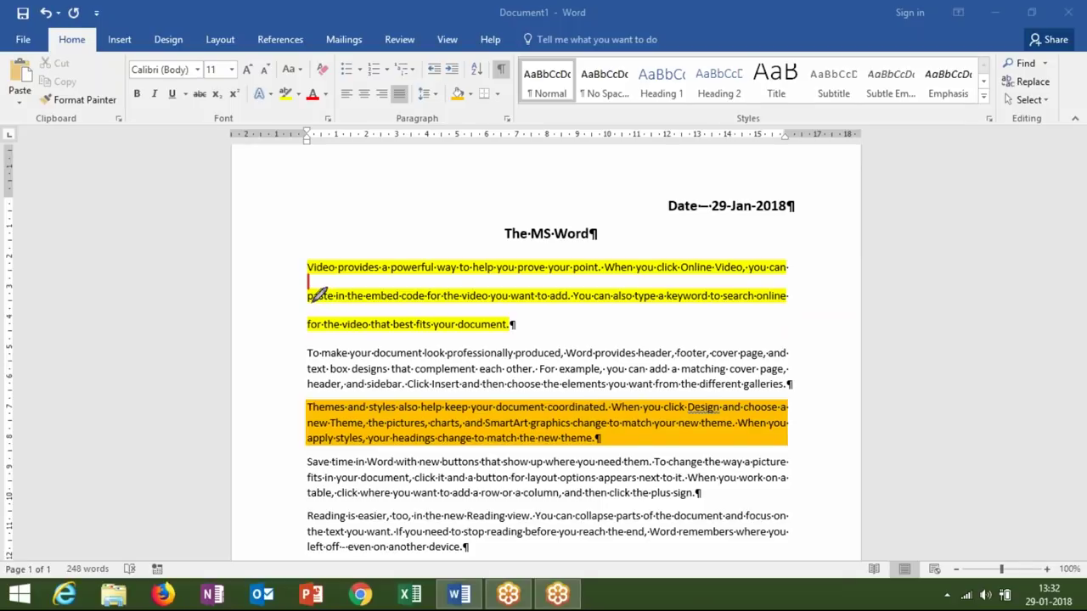
left_click_drag(309, 307, 309, 318)
left_click_drag(310, 338, 310, 348)
left_click_drag(522, 322, 531, 326)
mouse_move(416, 104)
left_mouse_down()
mouse_move(448, 91)
mouse_move(432, 77)
mouse_move(422, 85)
left_mouse_up()
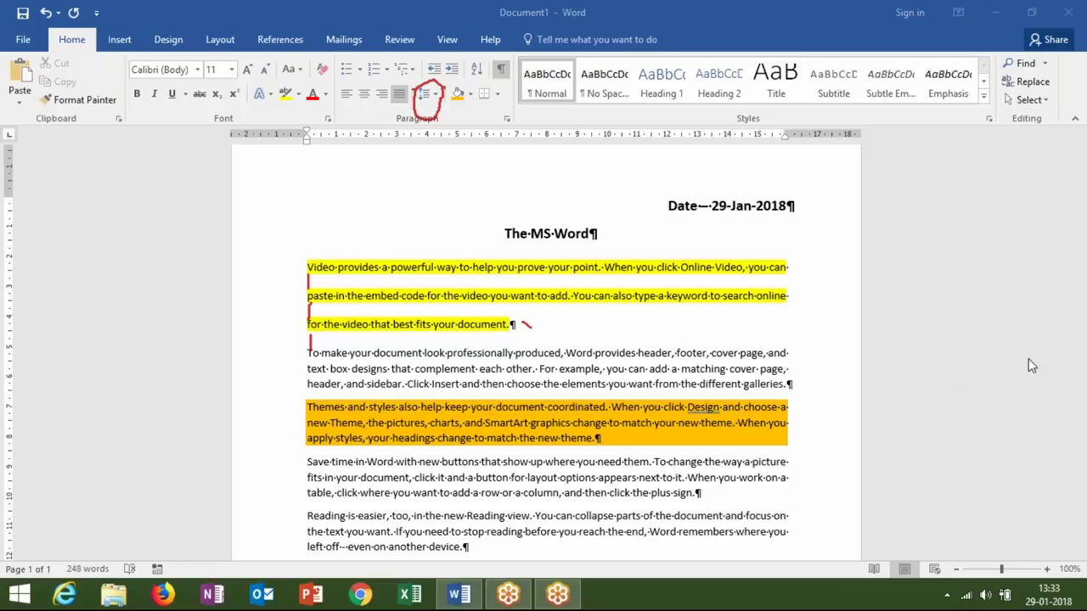
Start a new paragraph at 'text box designs' in the 'To make your document' paragraph
key("e")
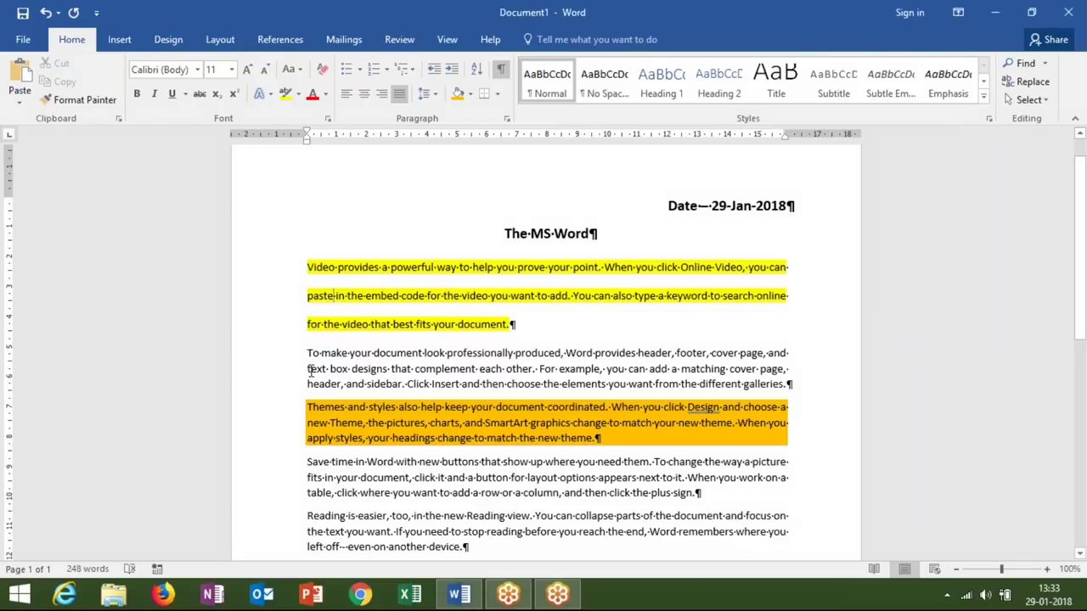
left_click(309, 369)
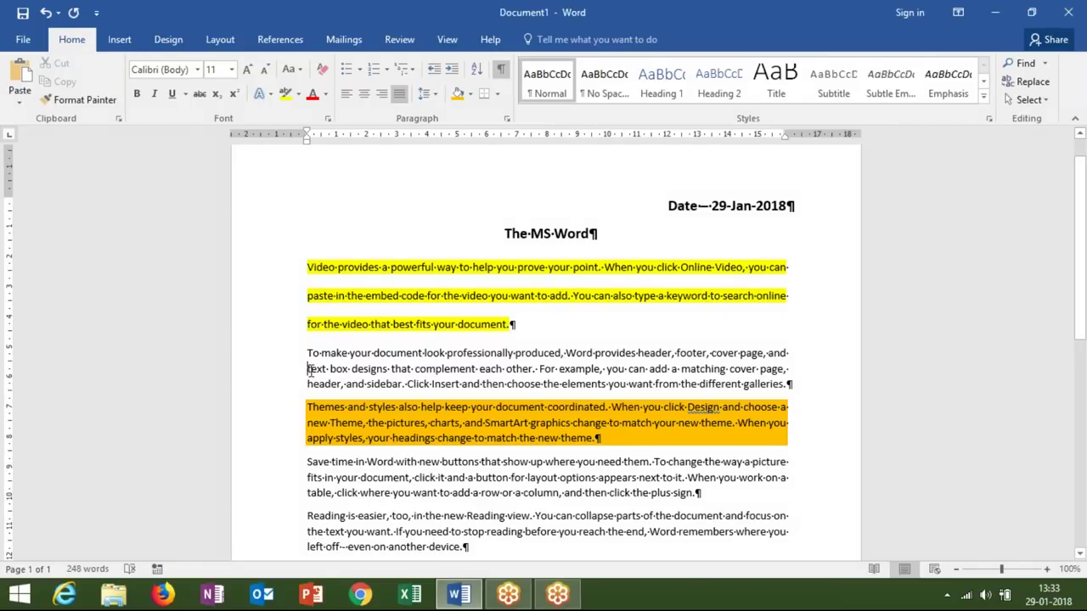
key("Return")
key("Return")
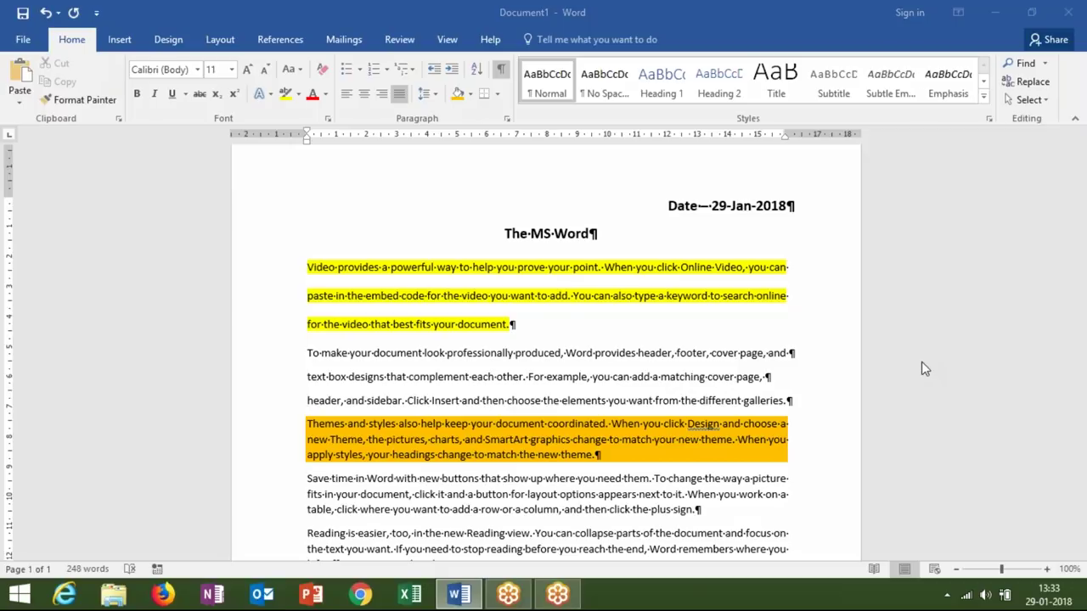
left_click_drag(297, 264, 293, 402)
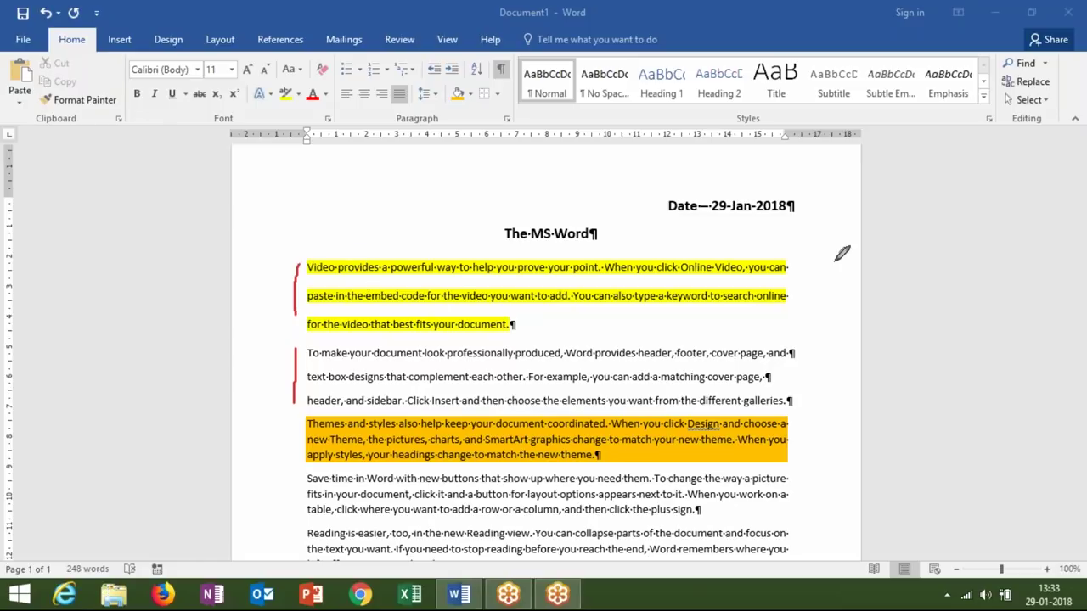
Apply 1.0 line spacing to the title and first yellow paragraph
left_click(521, 327)
left_click_drag(514, 327, 340, 251)
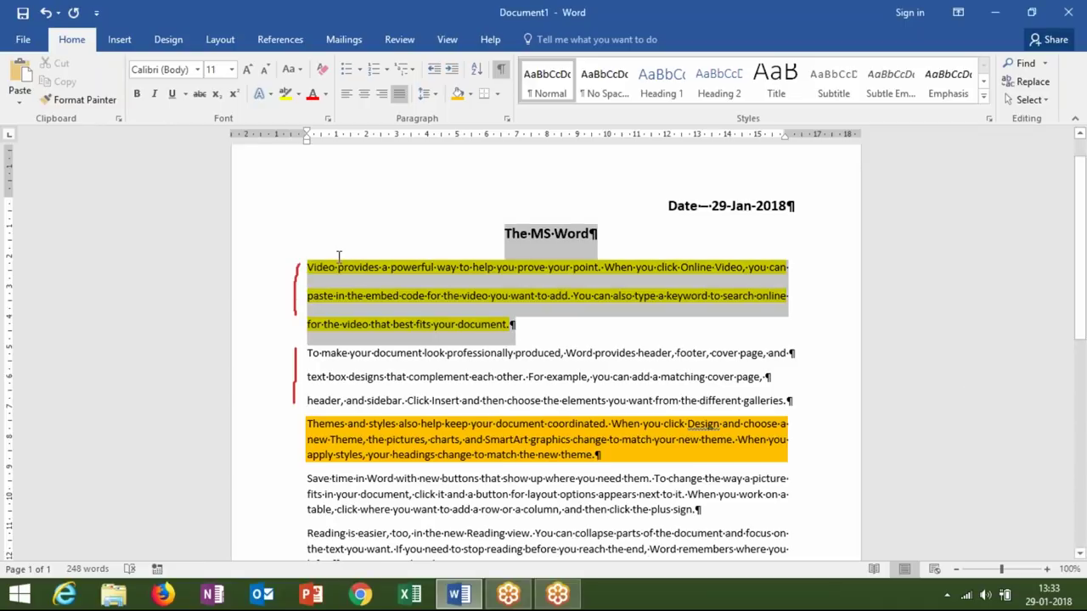
left_click(427, 94)
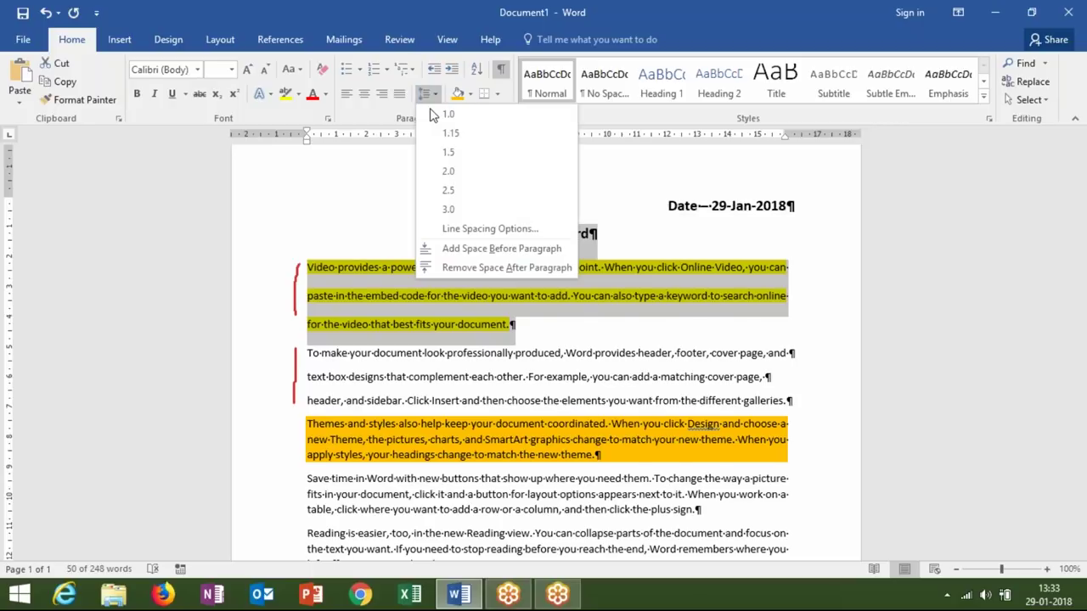
left_click(441, 117)
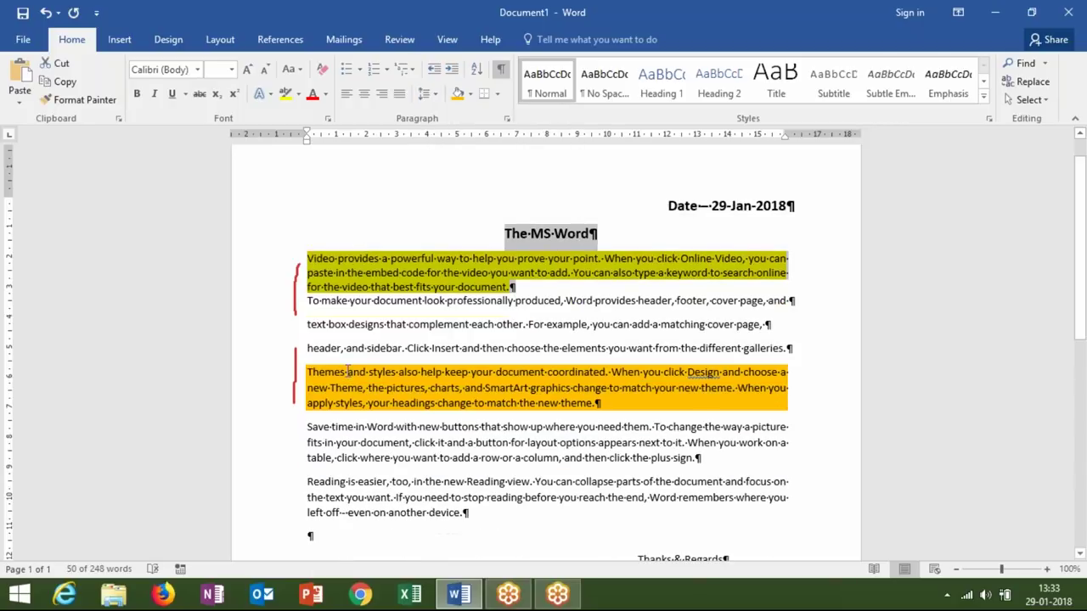
left_click(348, 348)
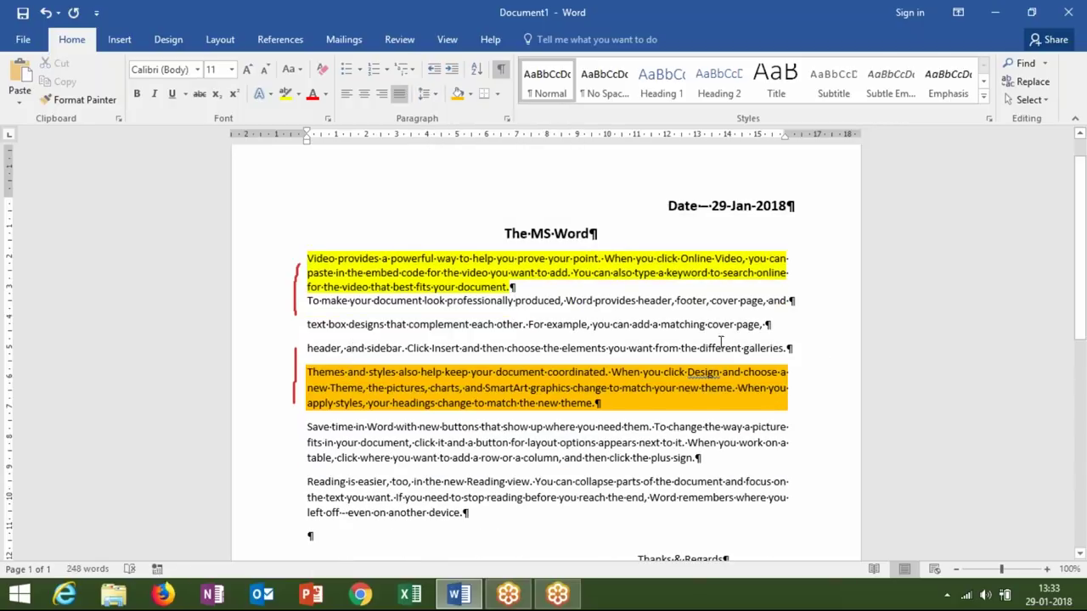
Select the three 'To make your document' lines and review line spacing without changing it
left_click_drag(792, 348, 292, 300)
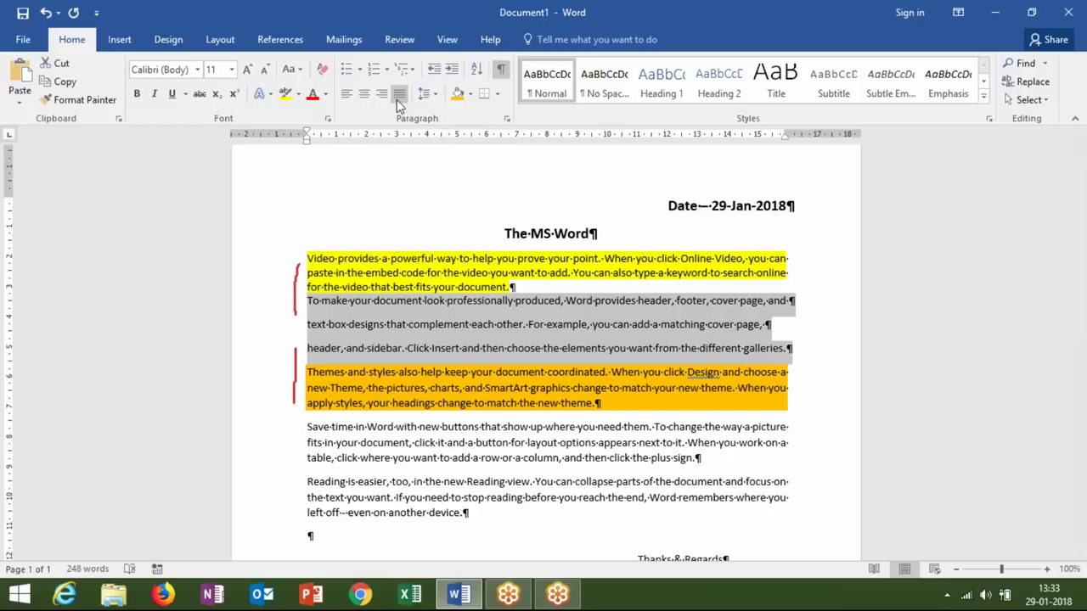
left_click(427, 94)
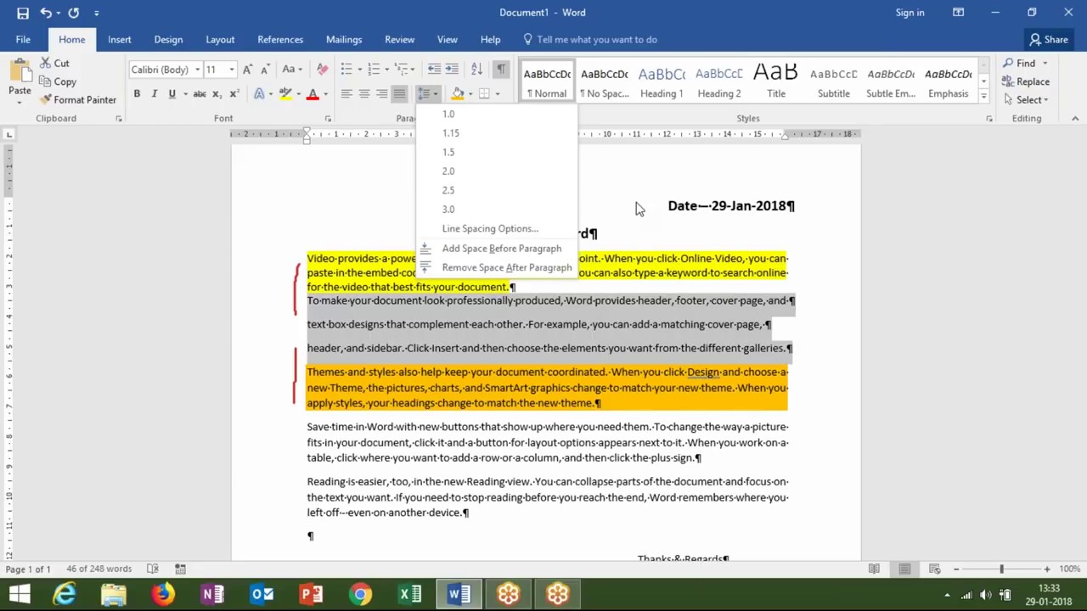
left_click(611, 189)
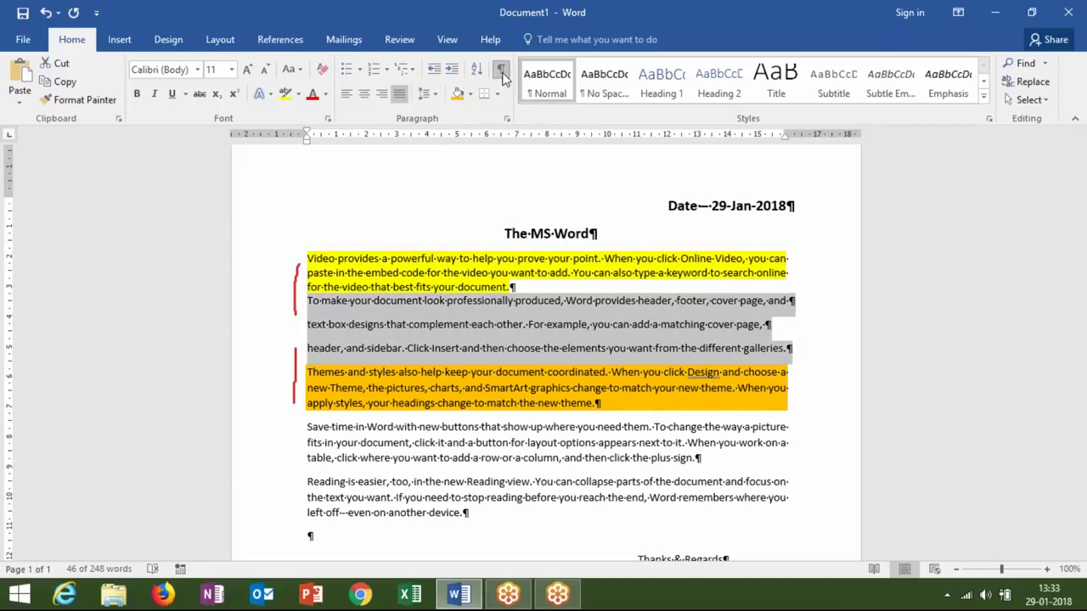
Delete the paragraph marks to merge the three 'To make your document' lines into one paragraph
left_click(767, 325)
left_click_drag(764, 325, 772, 325)
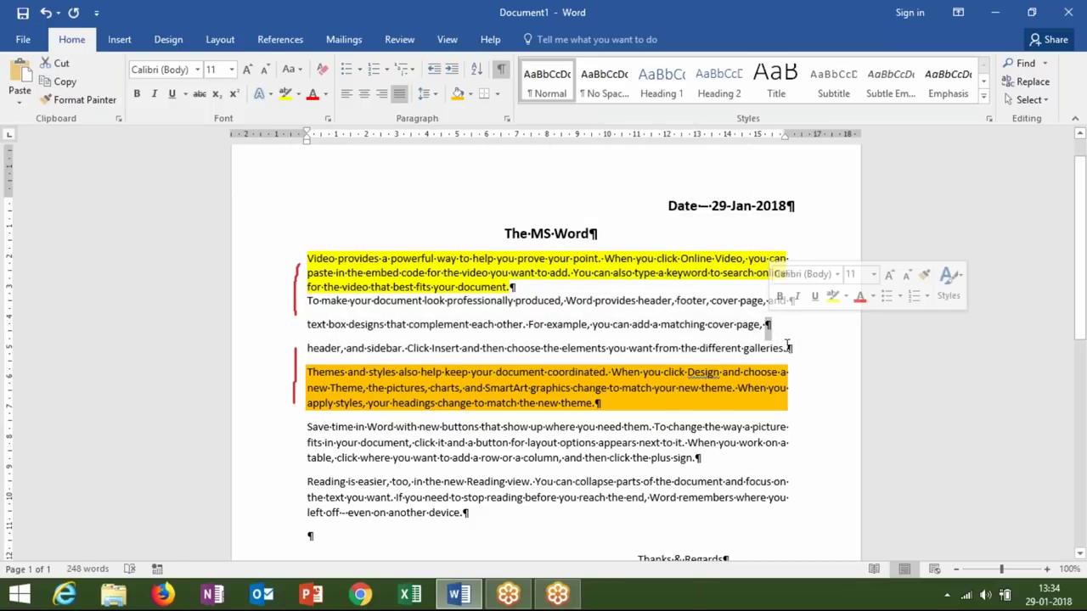
left_click_drag(785, 348, 792, 349)
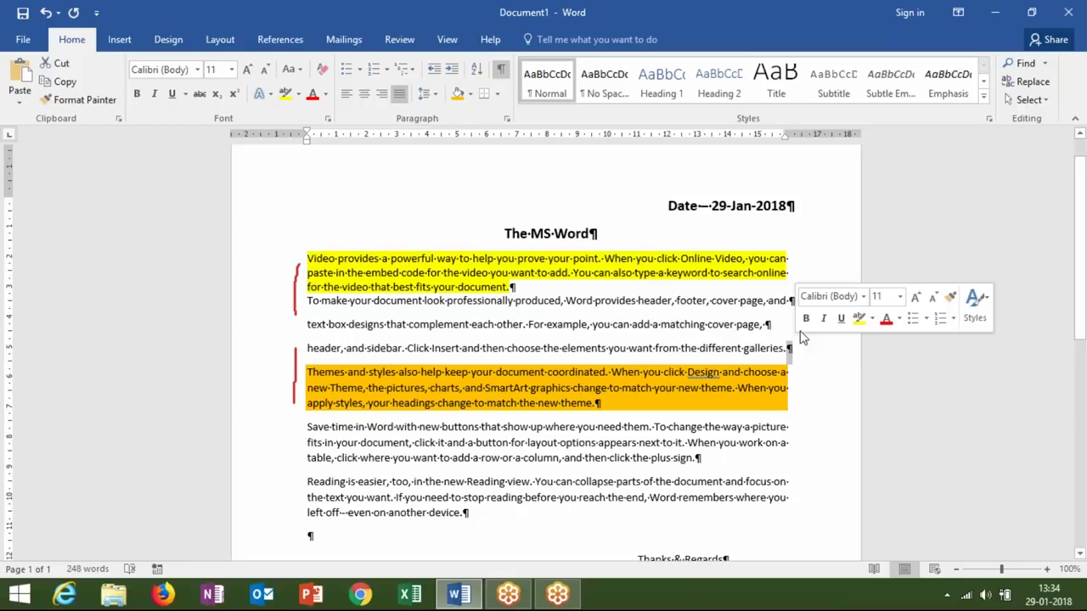
left_click(374, 333)
left_click(313, 333)
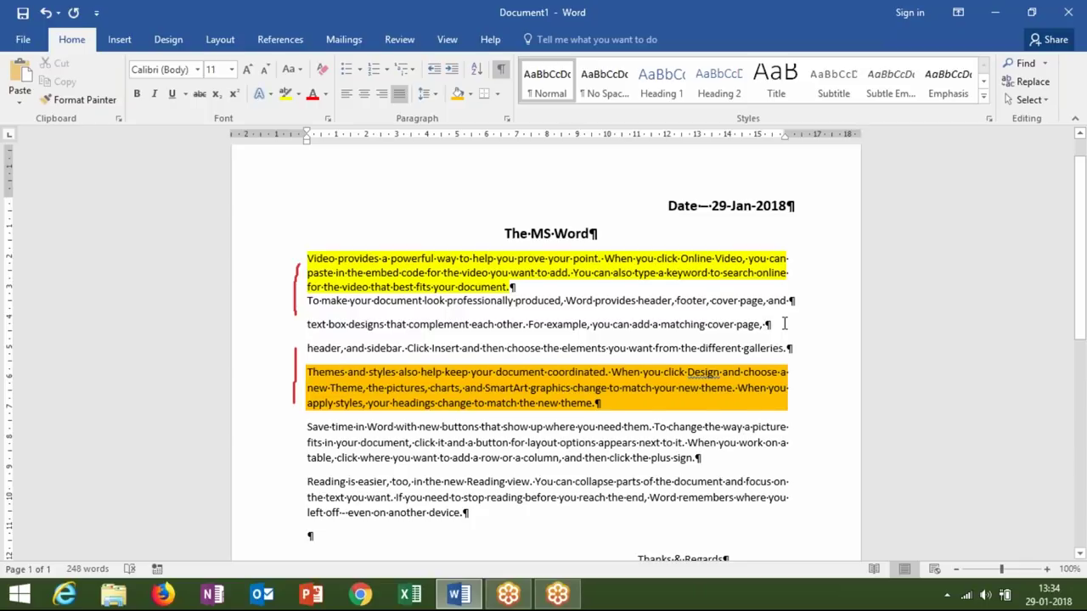
key("Delete")
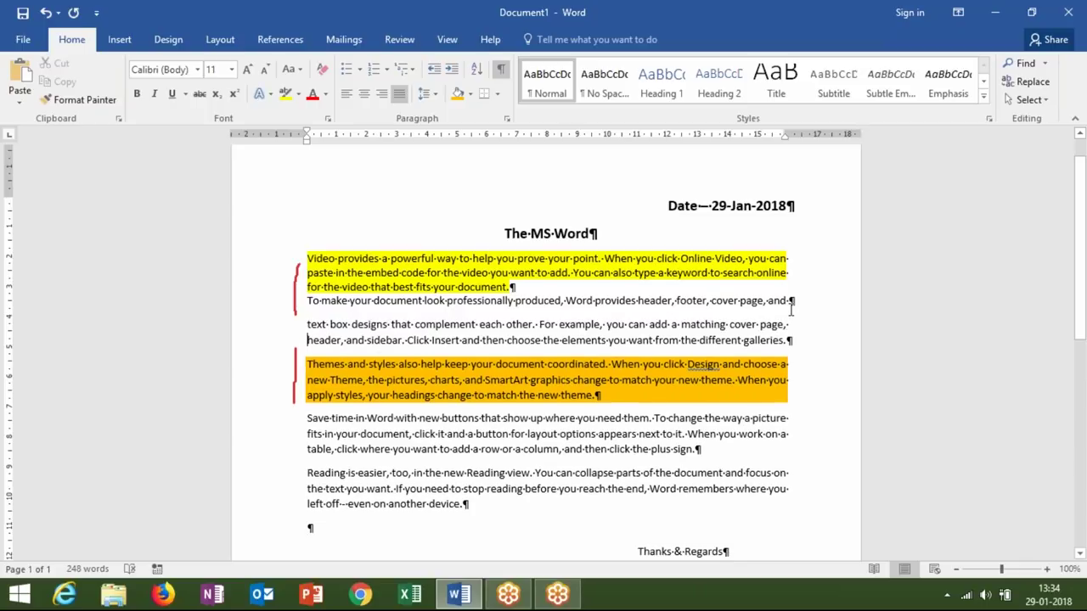
key("Delete")
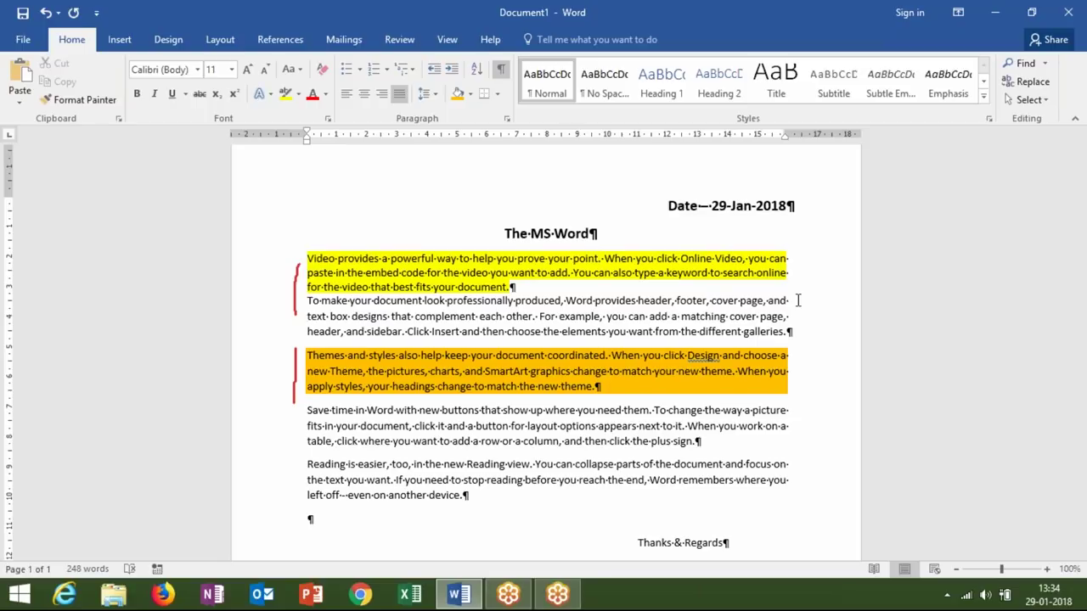
Add an empty line after the yellow paragraph
key("Return")
key("BackSpace")
key("Return")
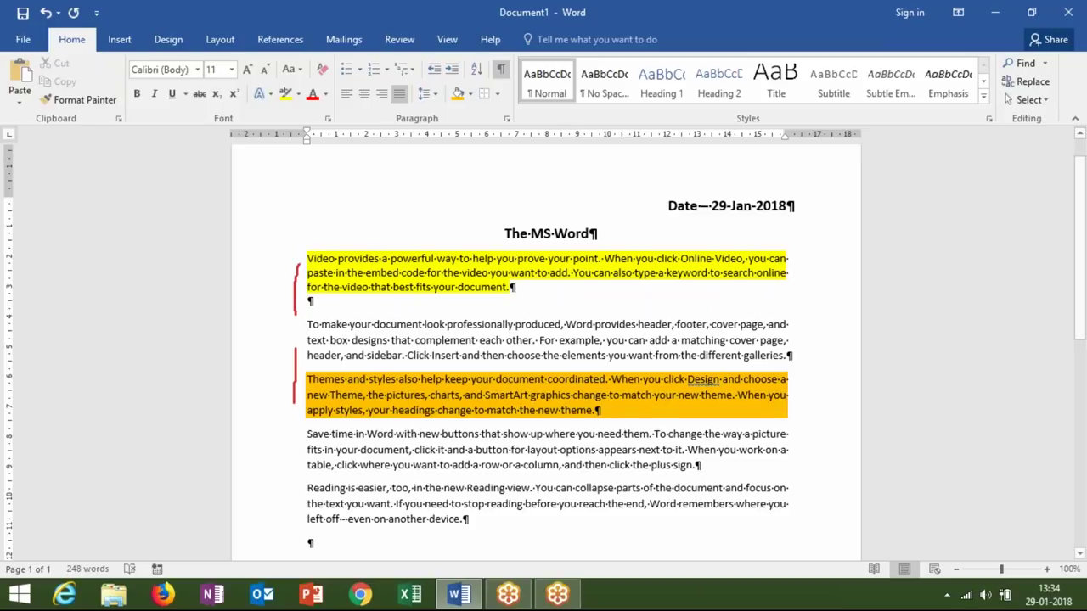
Hide formatting marks and set the yellow paragraph's line spacing to 2.0
left_click(502, 72)
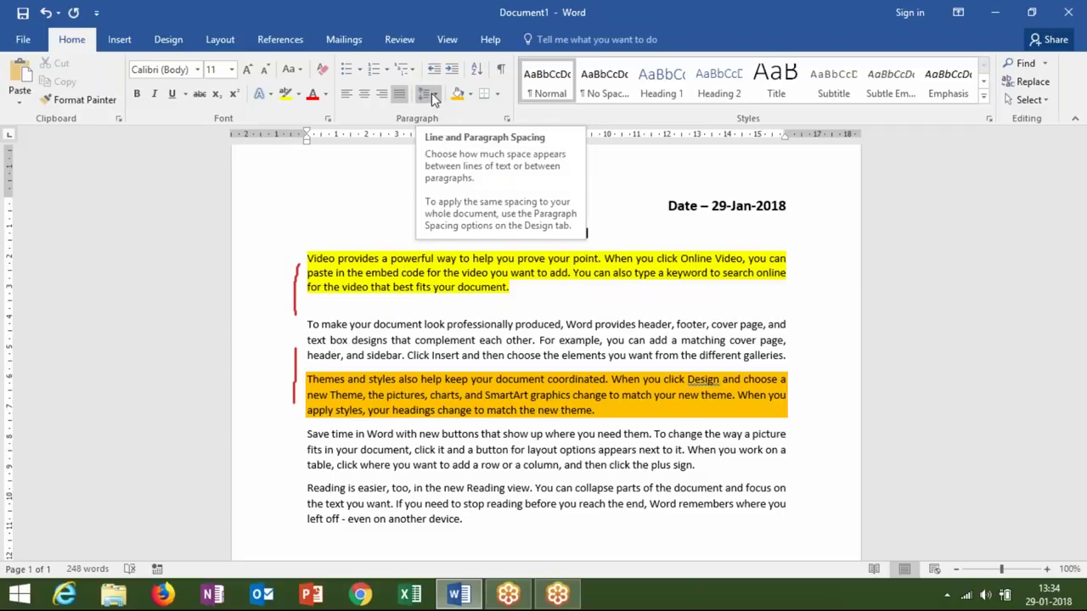
left_click_drag(514, 287, 306, 258)
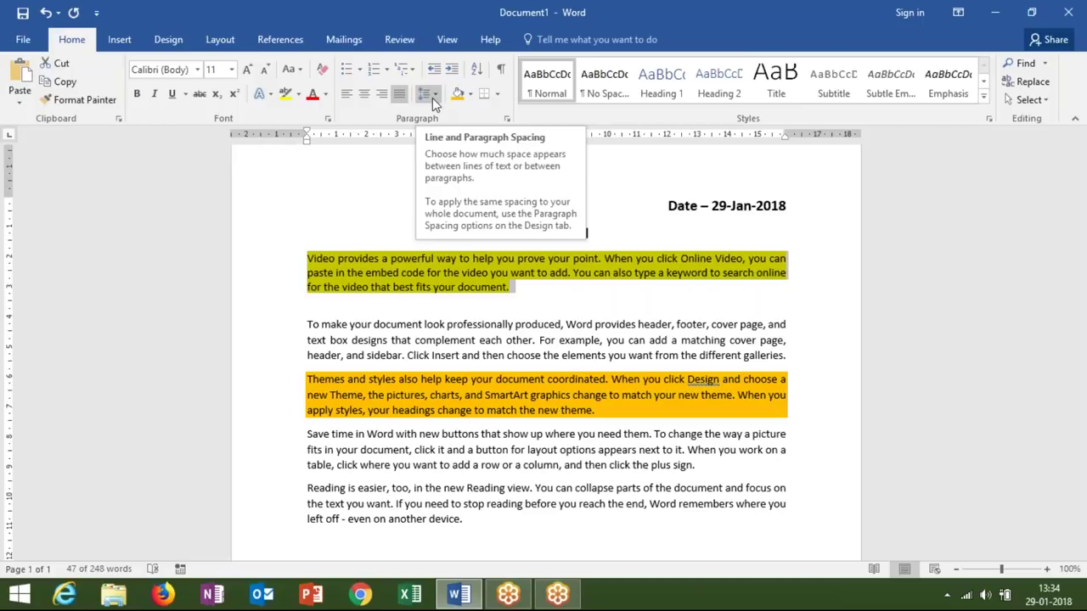
left_click(432, 97)
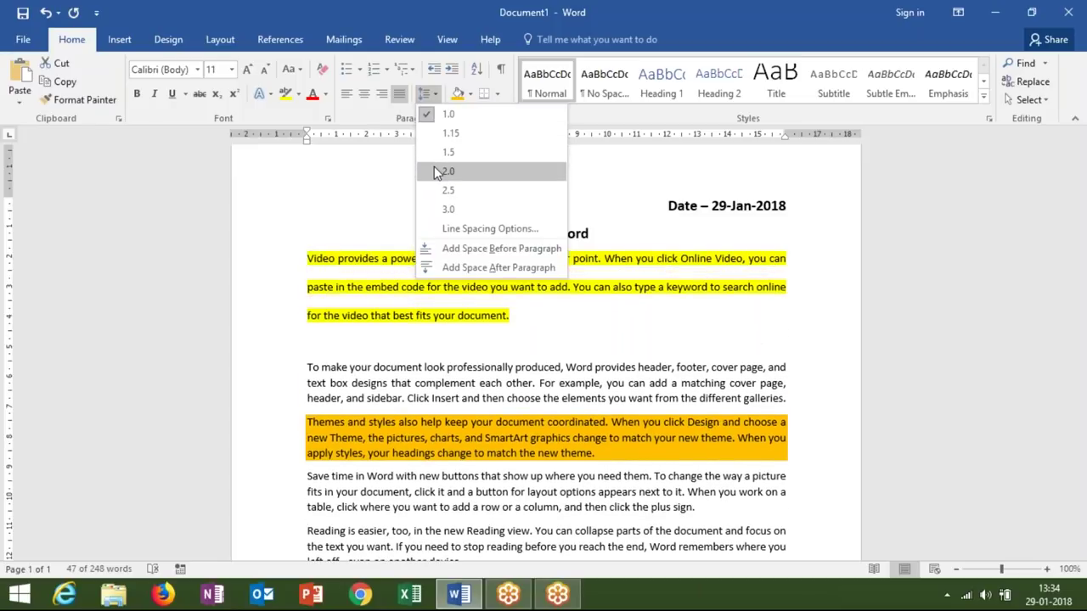
left_click(436, 171)
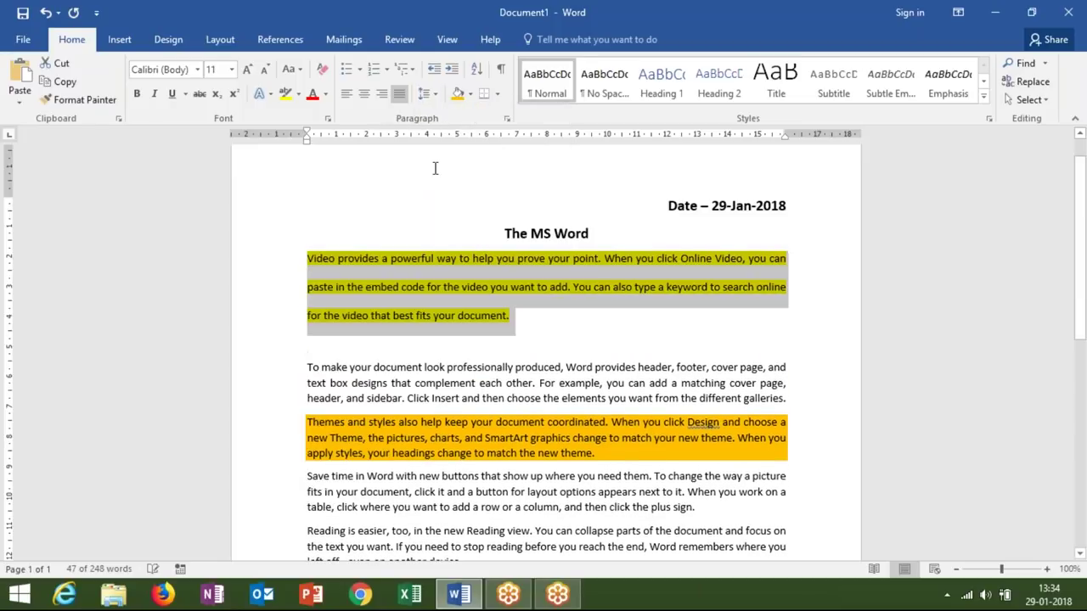
left_click(536, 341)
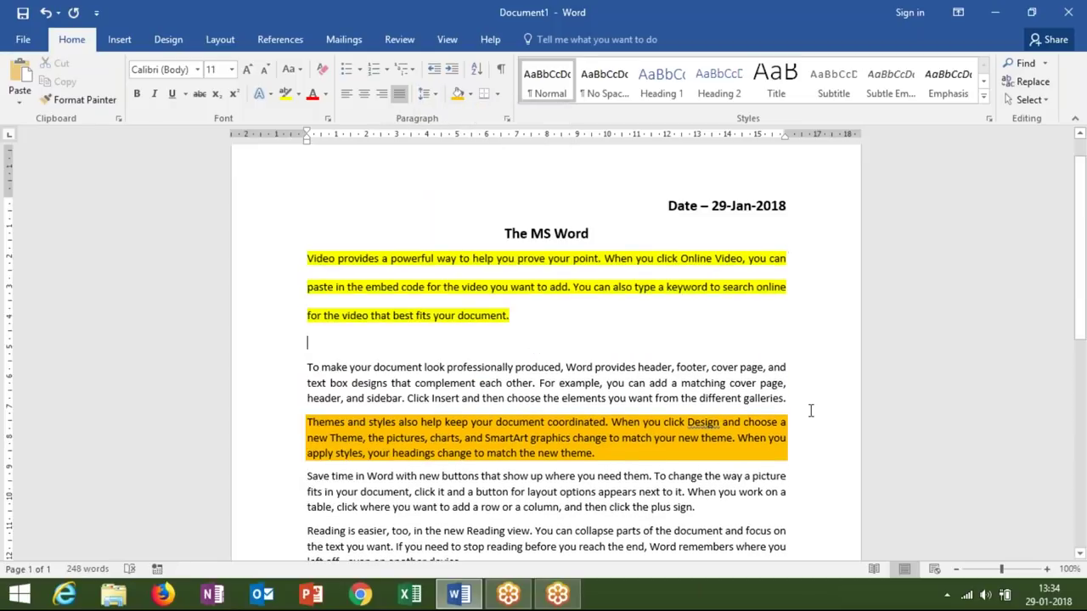
Break the 'To make your document' paragraph into three lines after 'and' and before 'header'
left_click(797, 367)
key("Return")
key("Down")
key("Return")
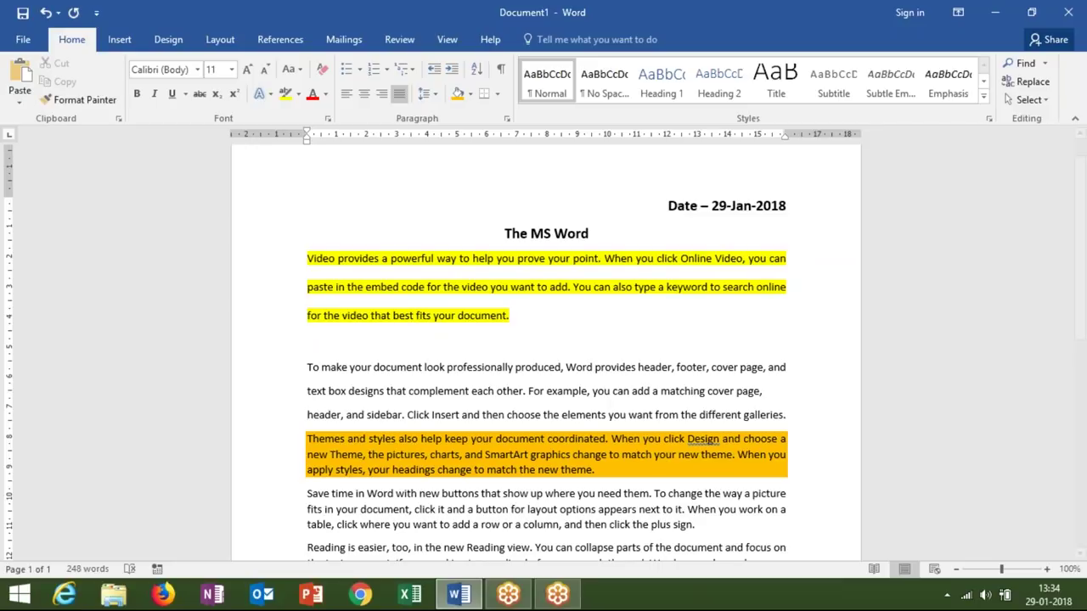
left_click(801, 369)
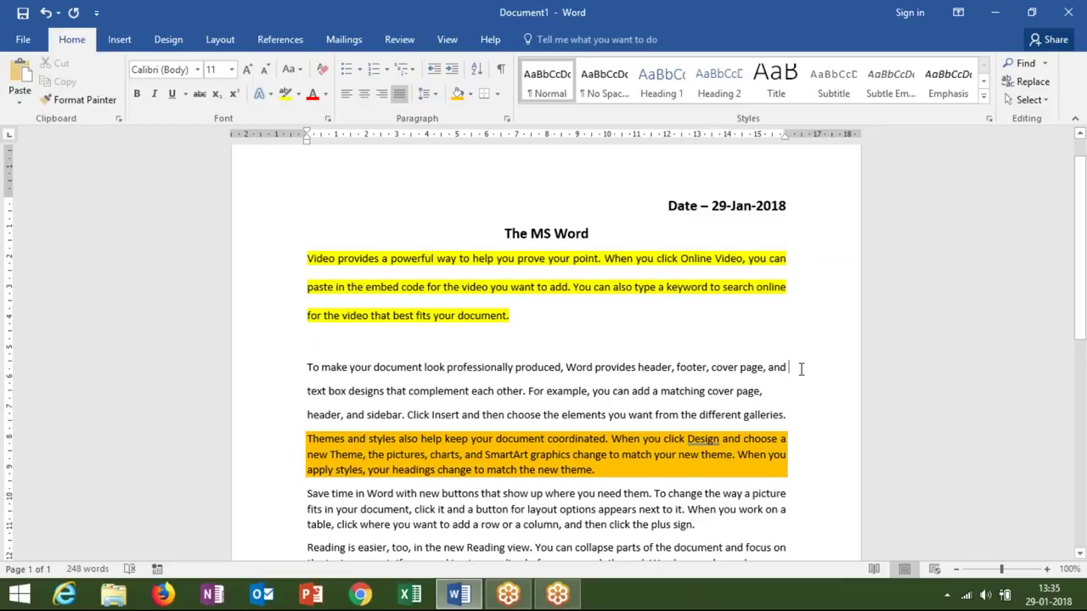
left_click(768, 384)
key("Down")
Insert blank lines after 'galleries.' before the orange paragraph
key("Return")
key("Return")
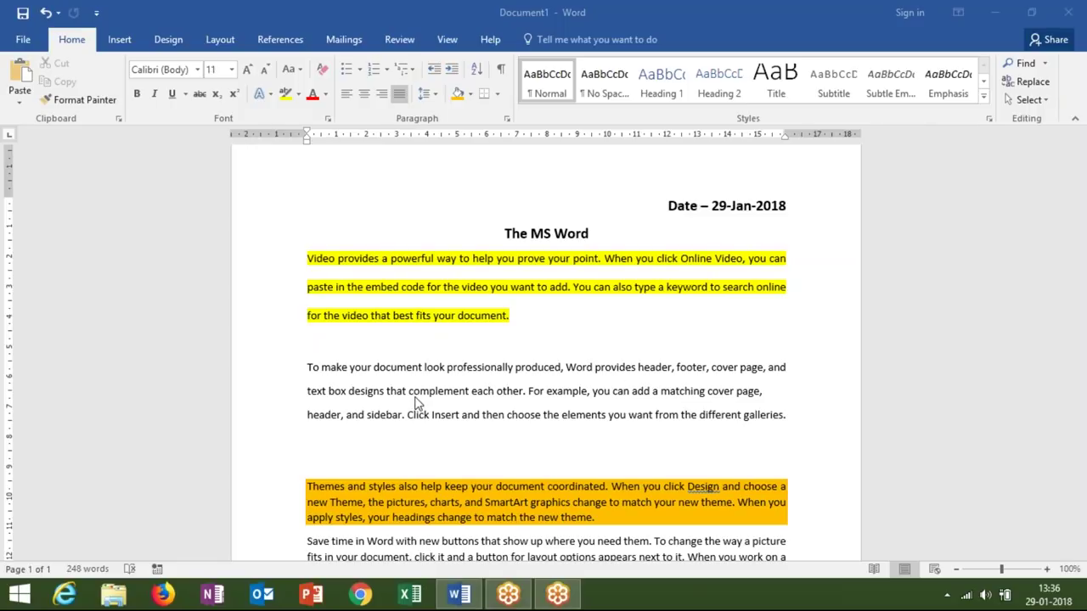
Show formatting marks and delete the ¶ after 'and' to rejoin 'text box designs'
left_click(502, 74)
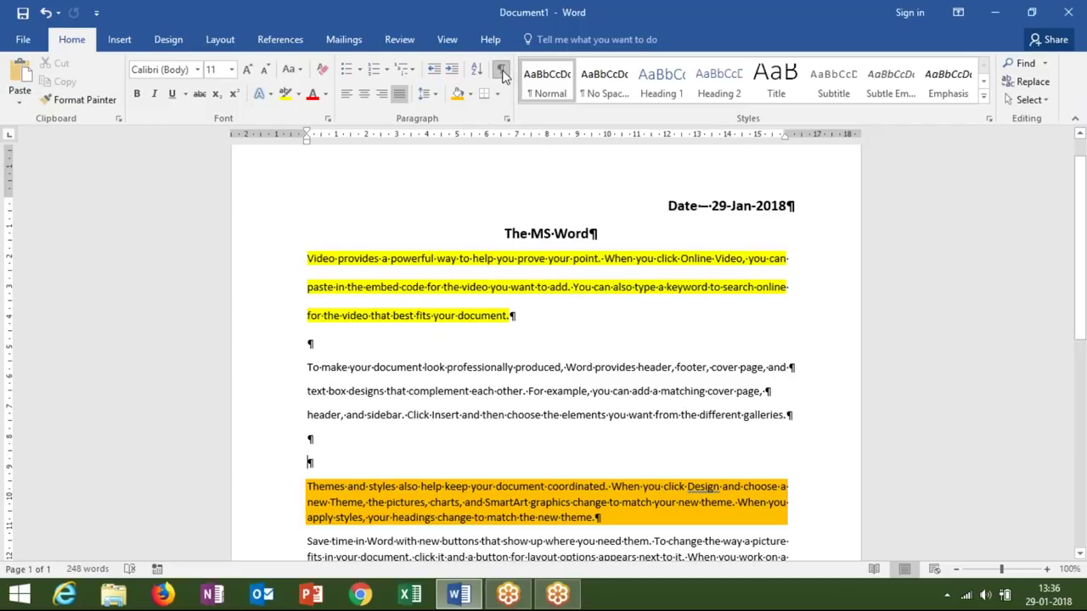
left_click_drag(807, 371, 801, 370)
triple_click(802, 371)
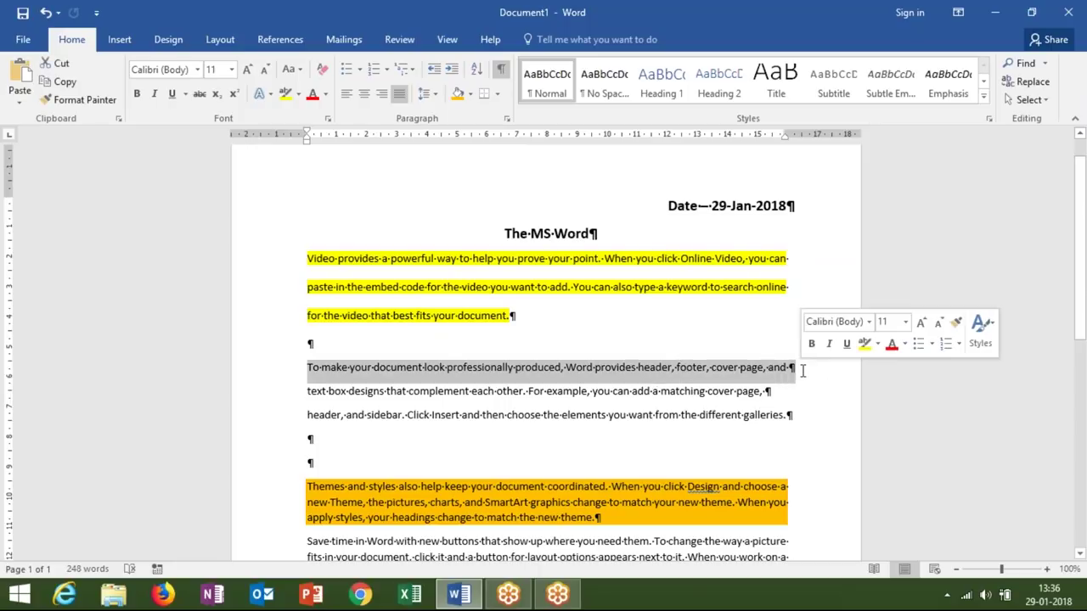
left_click(778, 387)
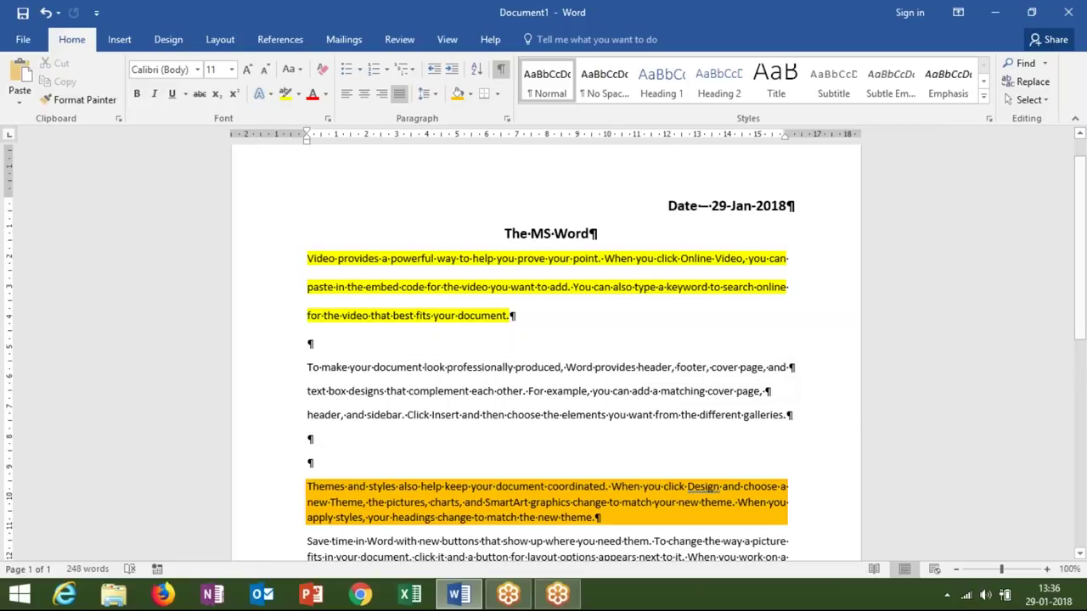
left_click(799, 365)
key("Delete")
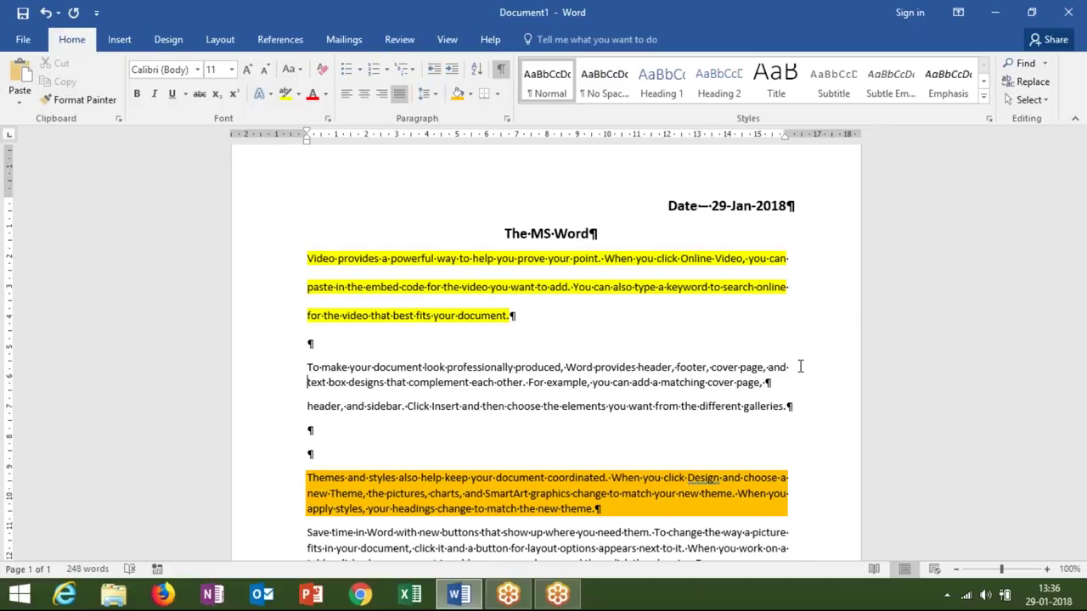
Set the yellow paragraph to 1.0 line spacing and delete the ¶ after 'cover page,'
left_click(329, 297)
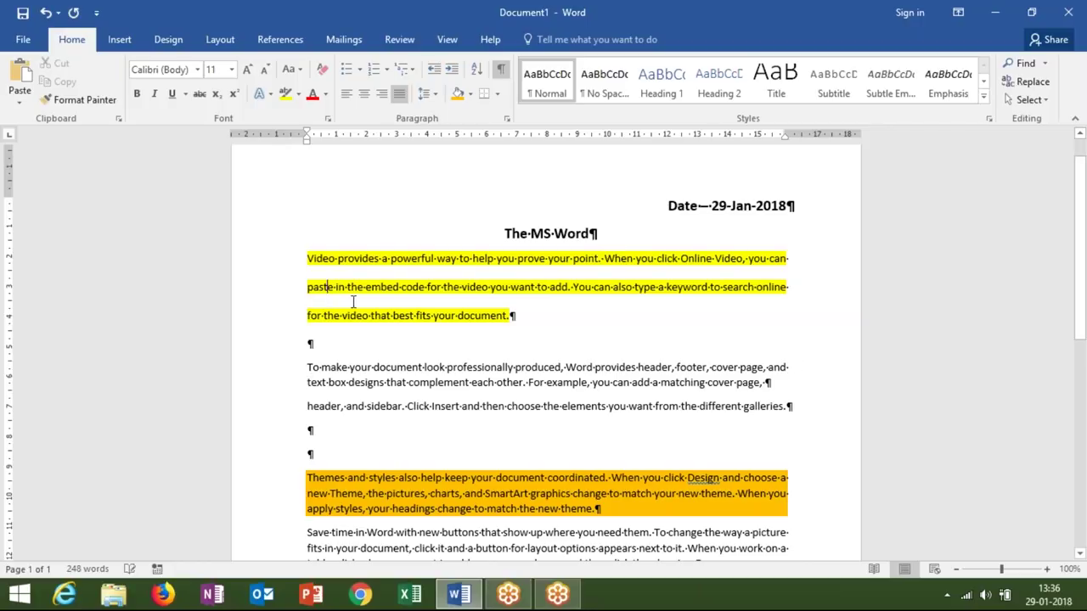
left_click_drag(507, 320, 307, 256)
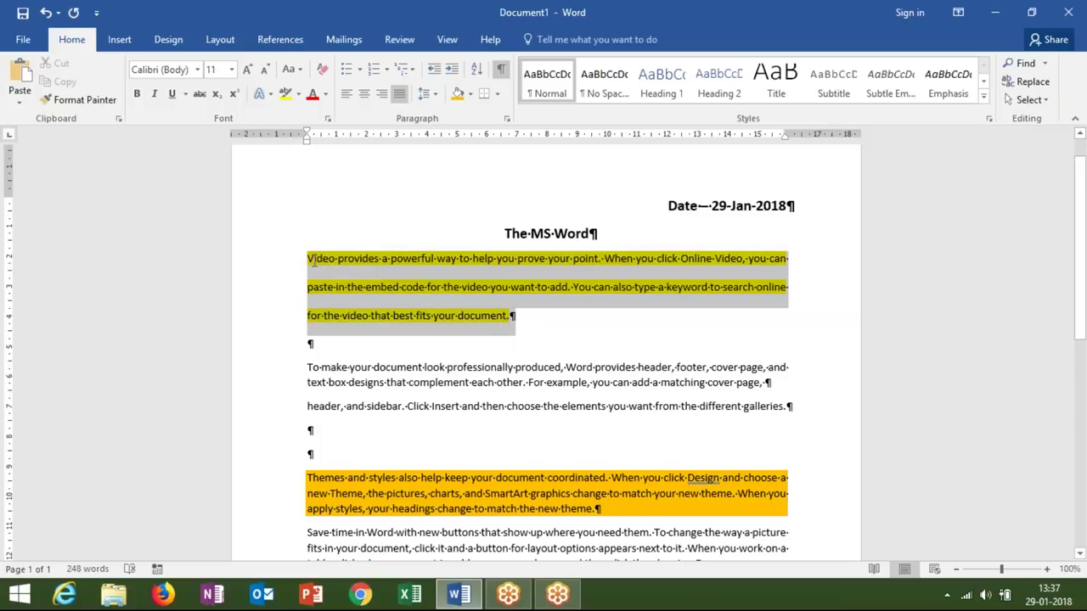
left_click(422, 102)
left_click(437, 113)
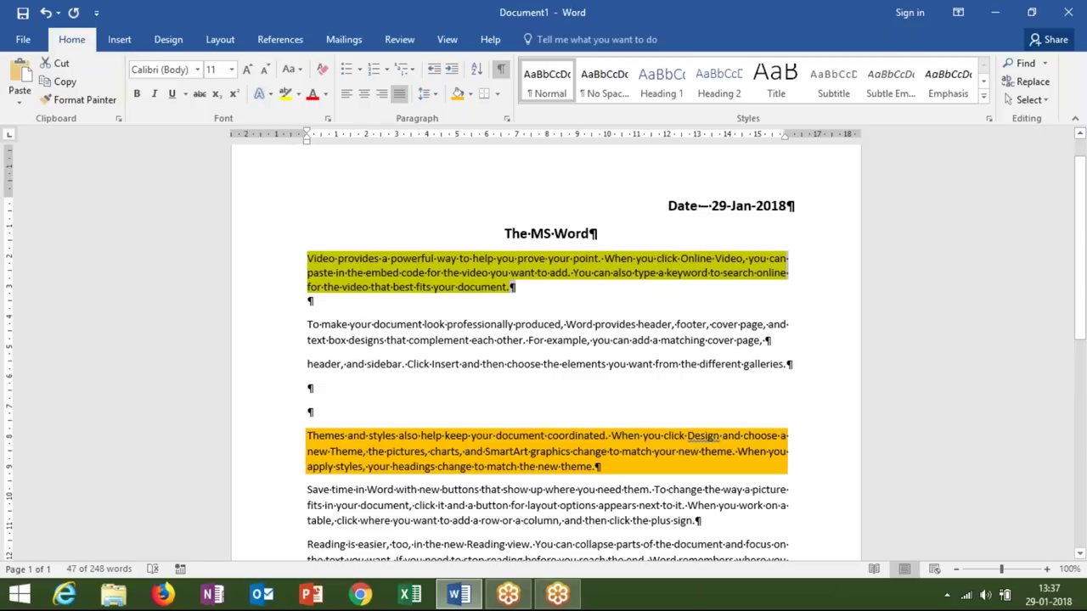
left_click(774, 342)
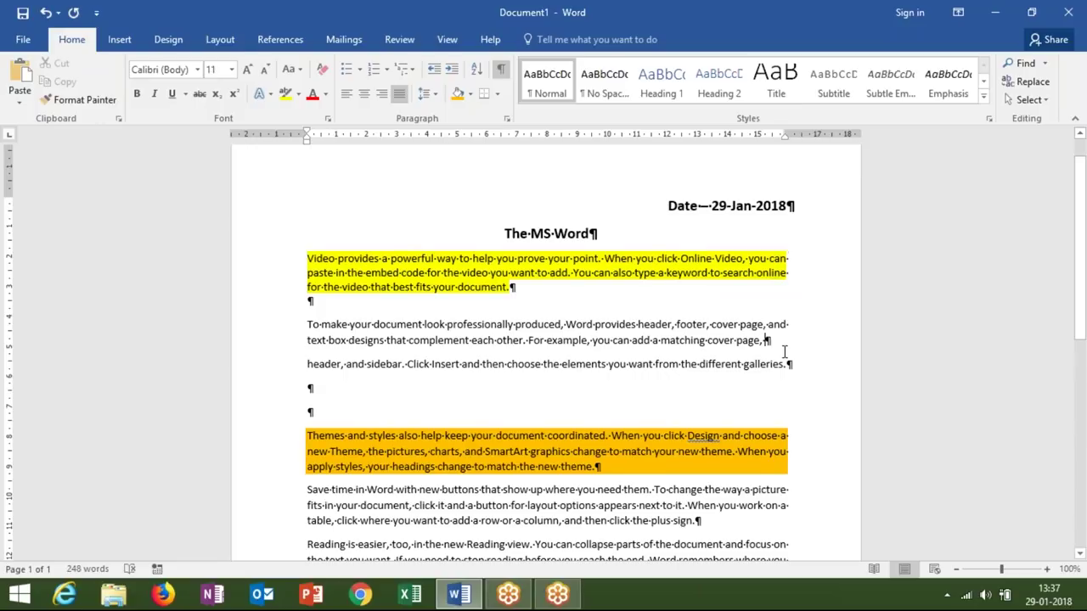
key("Delete")
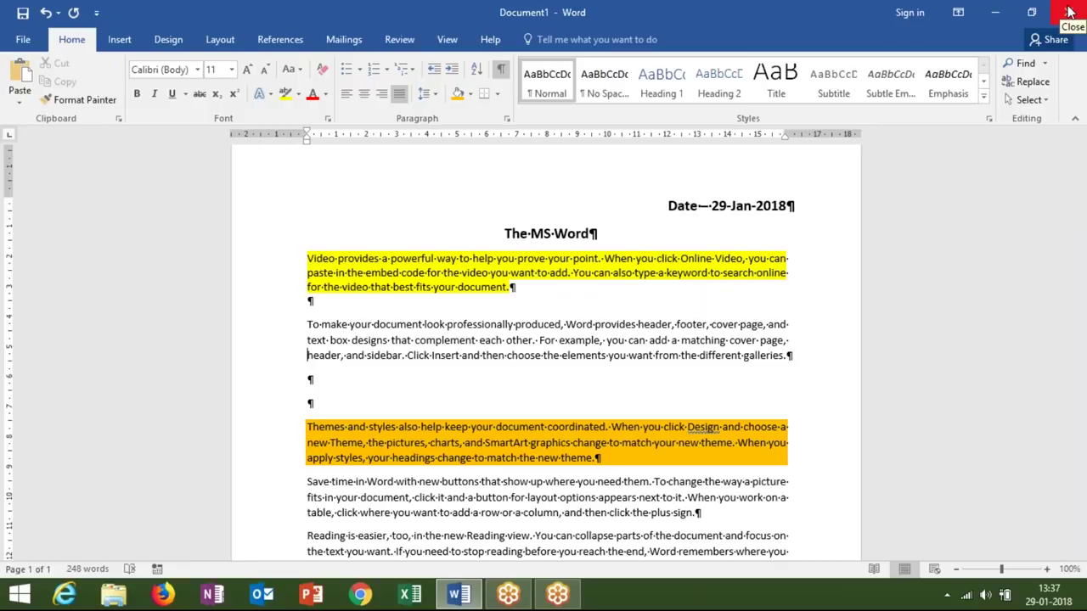
scroll(733, 396, "down", 2)
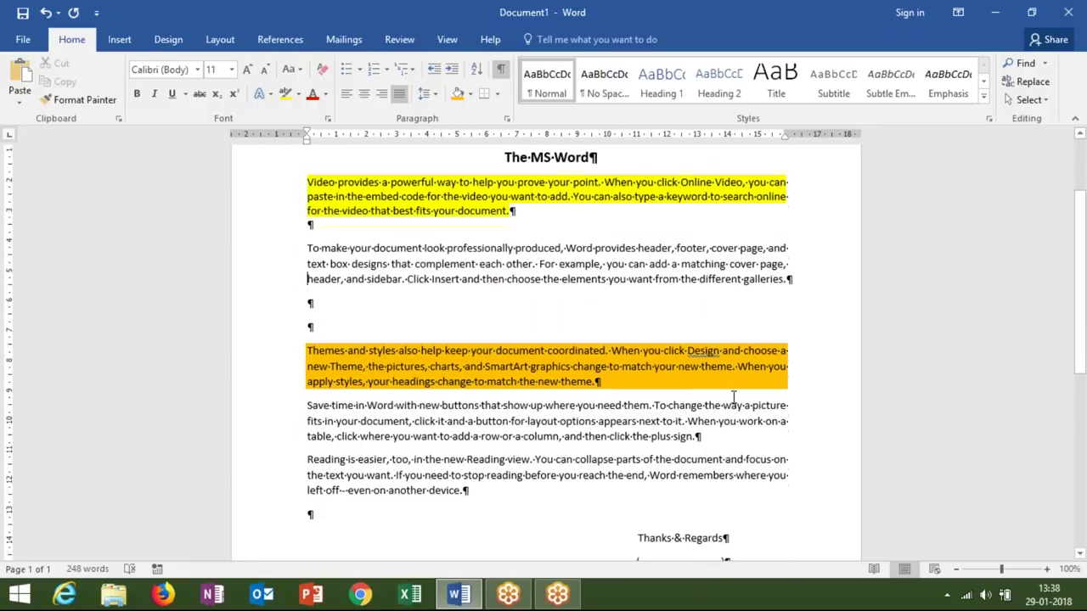